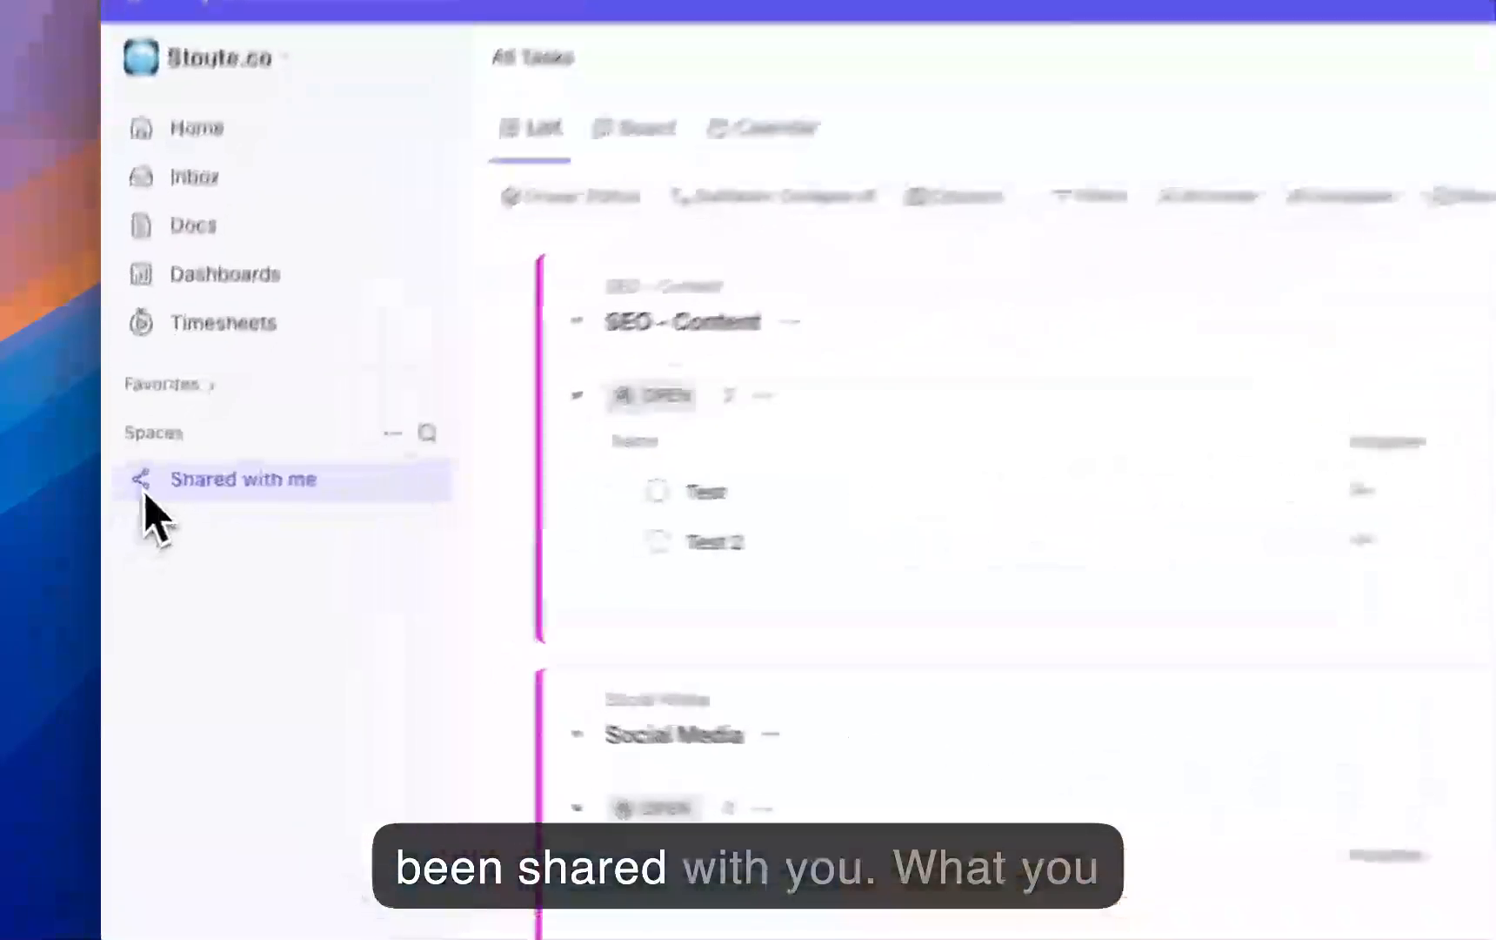
# Step: Expand the items shared with me and view them in the list and board views
pyautogui.click(155, 470)
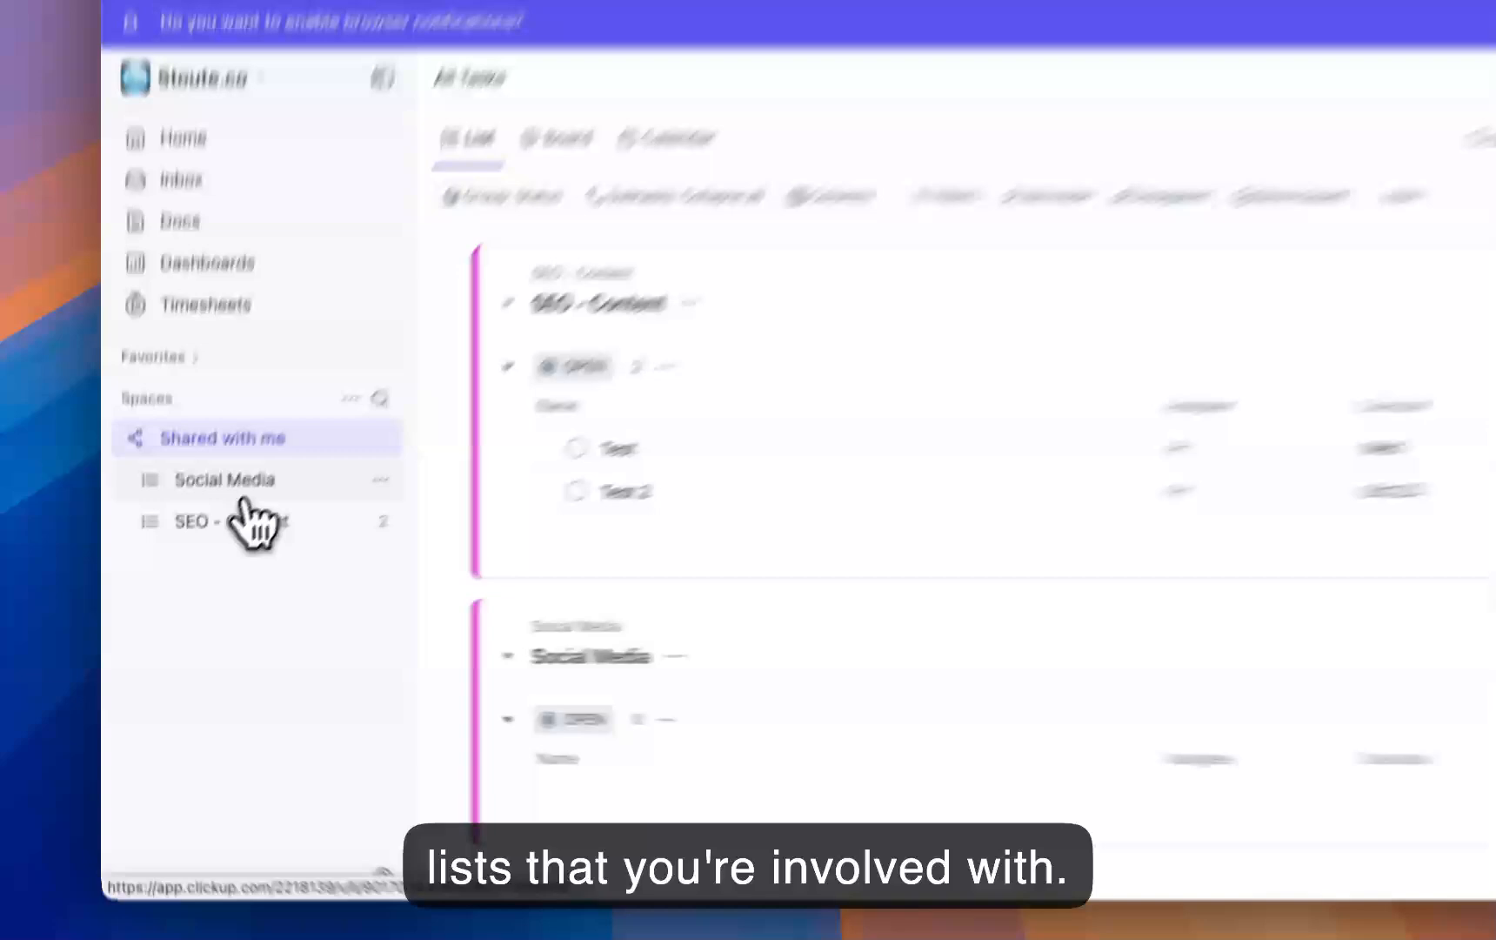
pyautogui.click(246, 494)
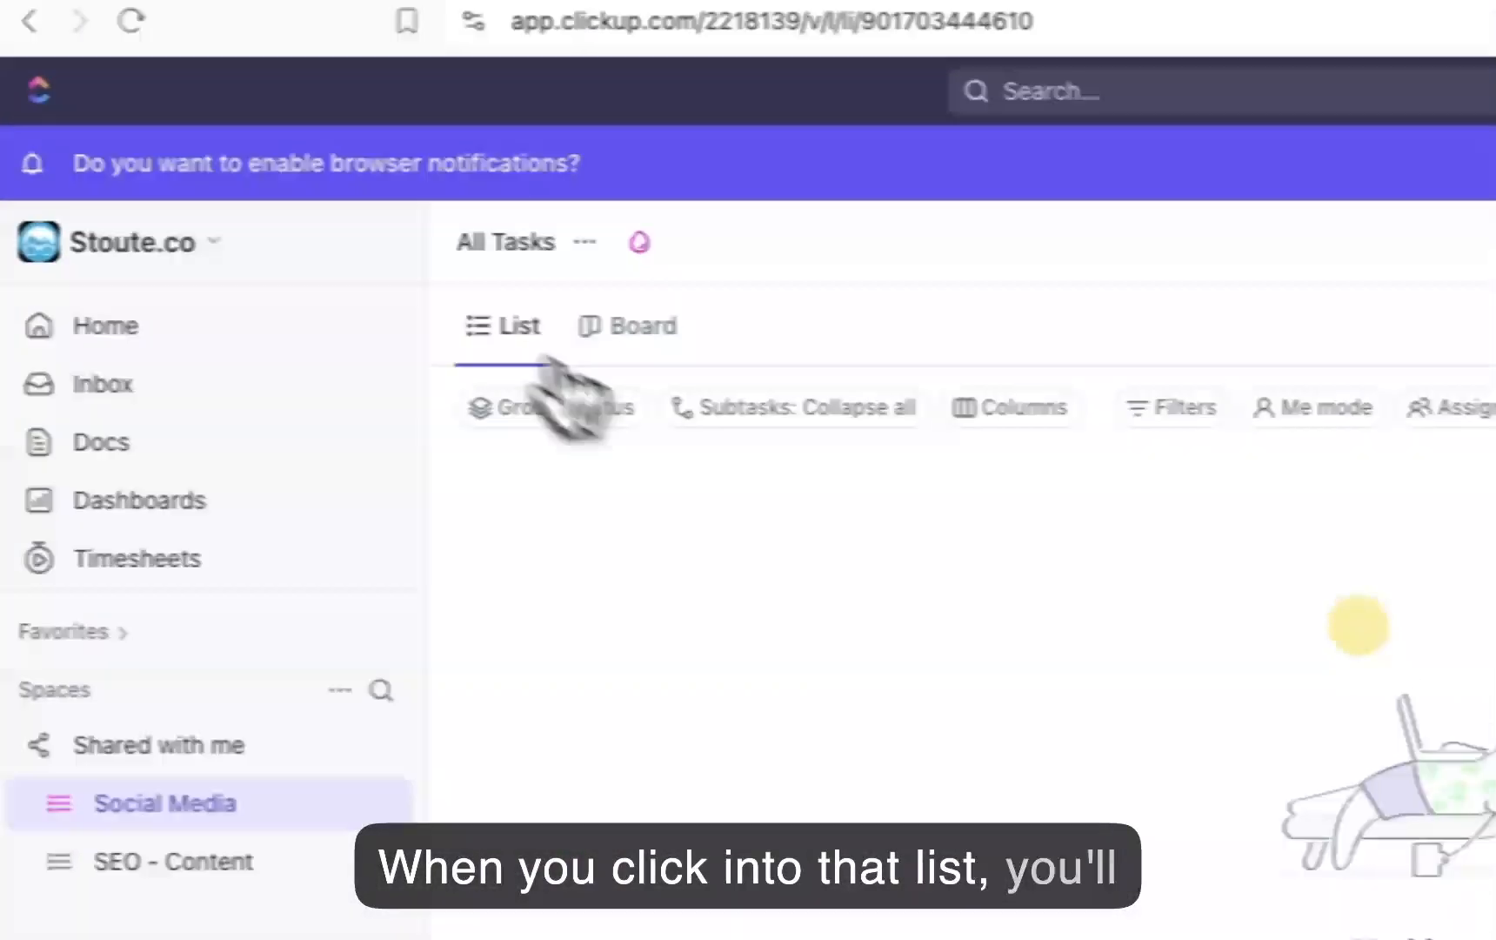
pyautogui.click(626, 329)
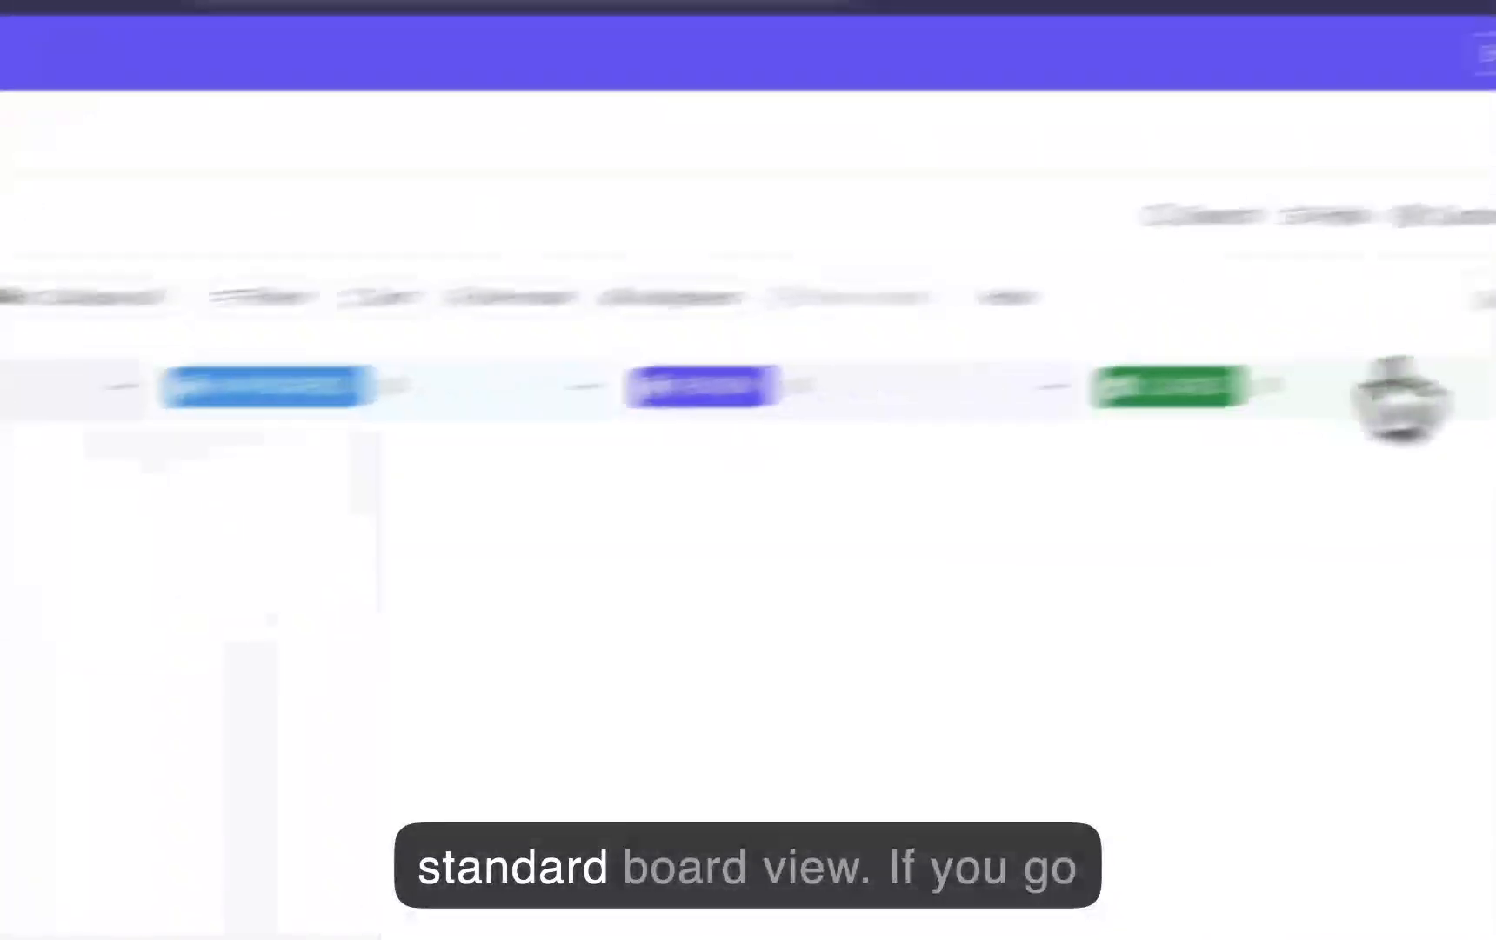
# Step: Open the SEO - Content list and view its tasks by content type and by due date
pyautogui.click(157, 614)
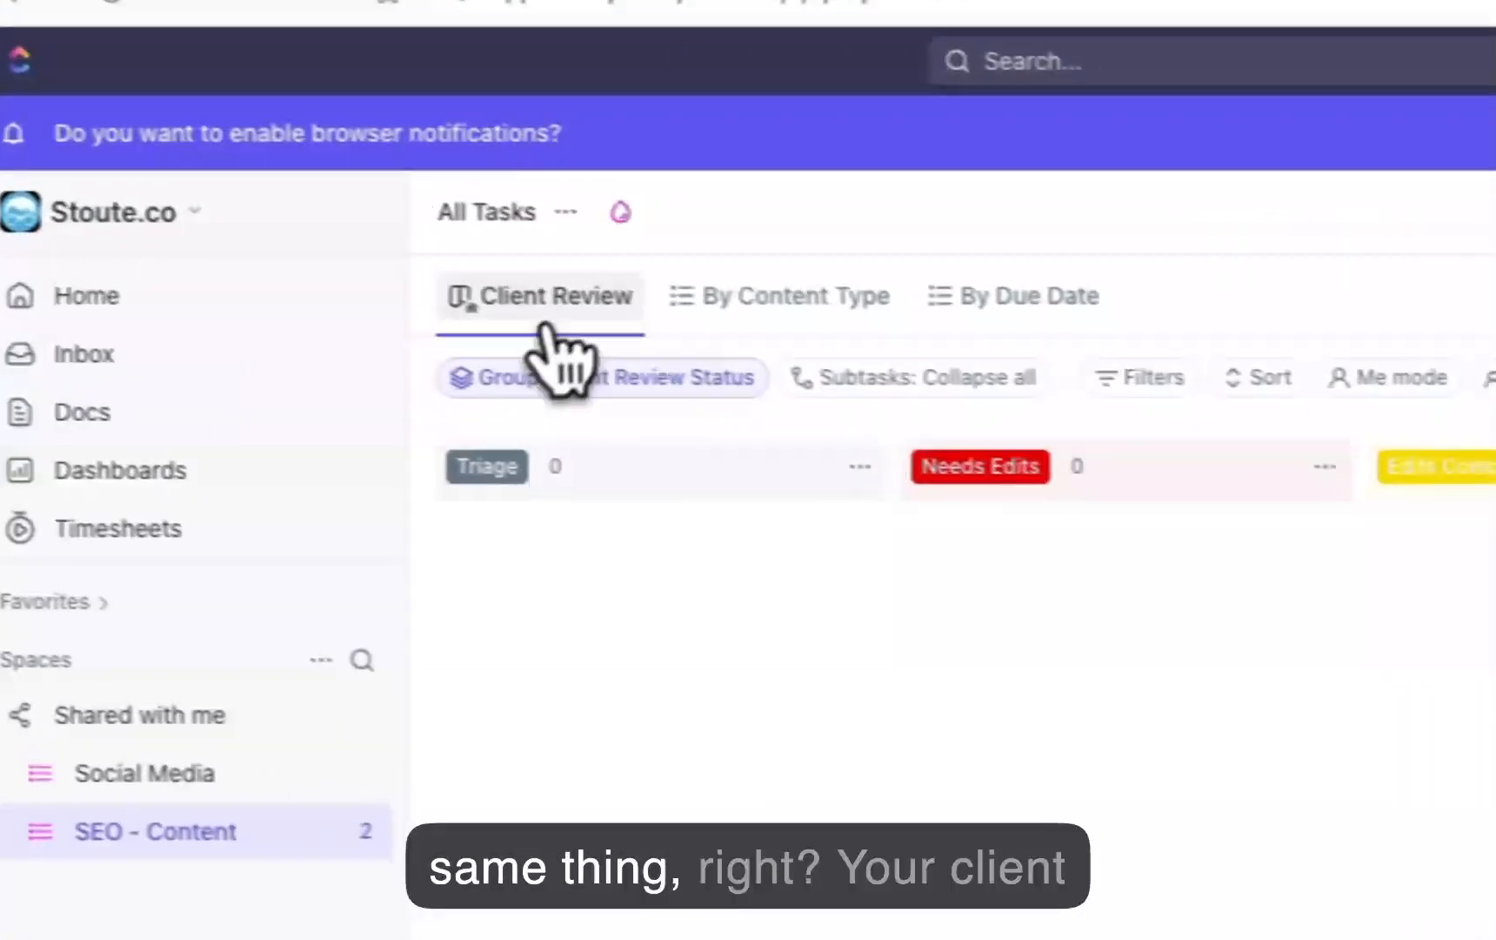
pyautogui.click(709, 300)
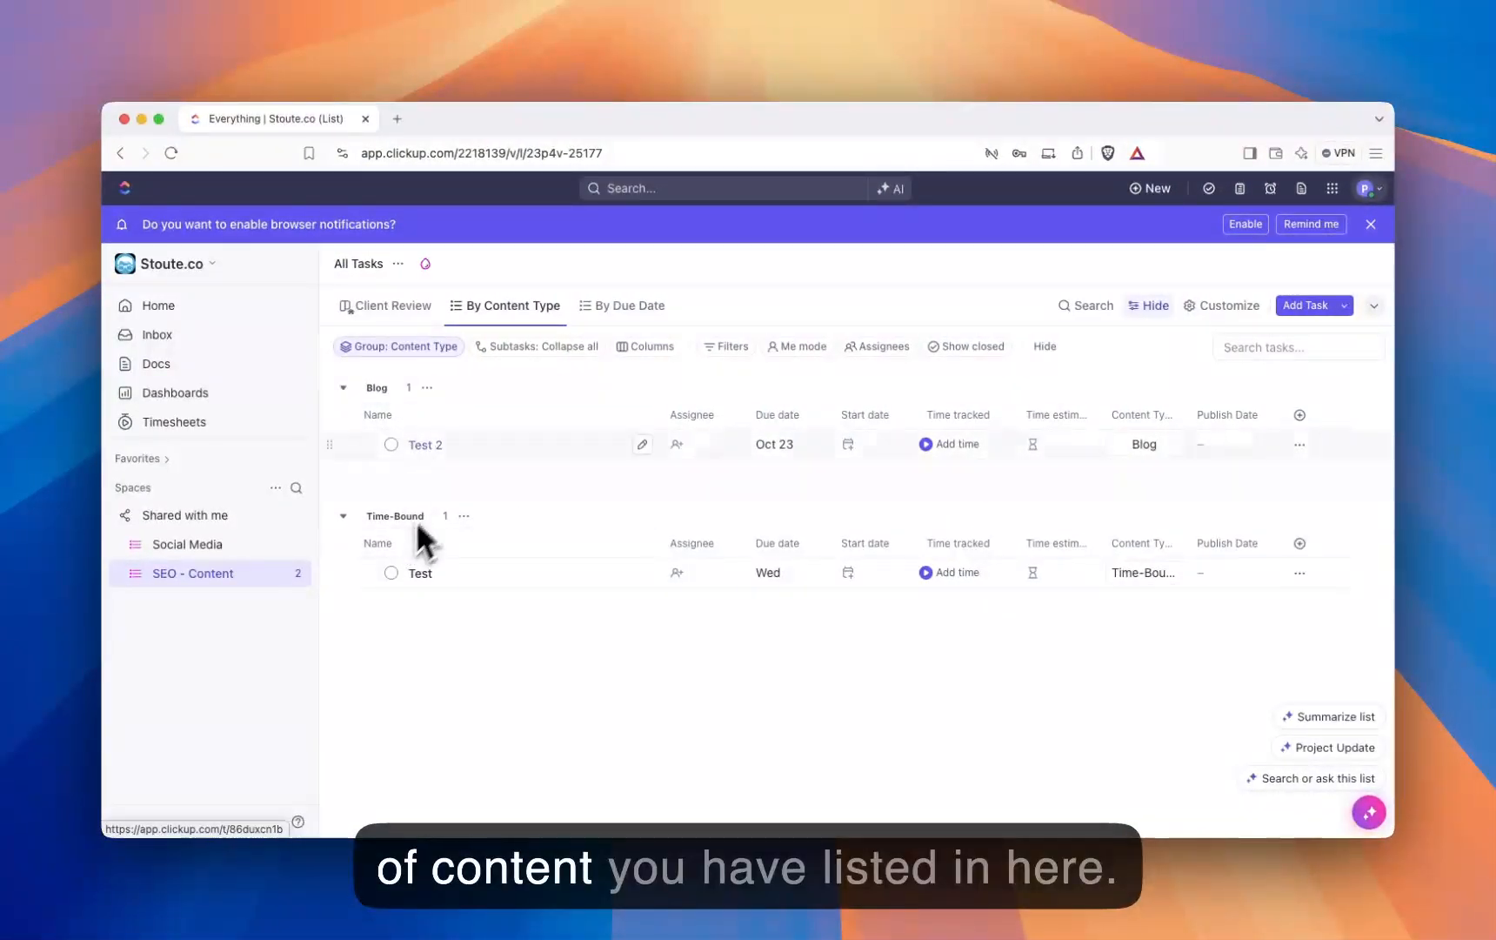
pyautogui.click(622, 305)
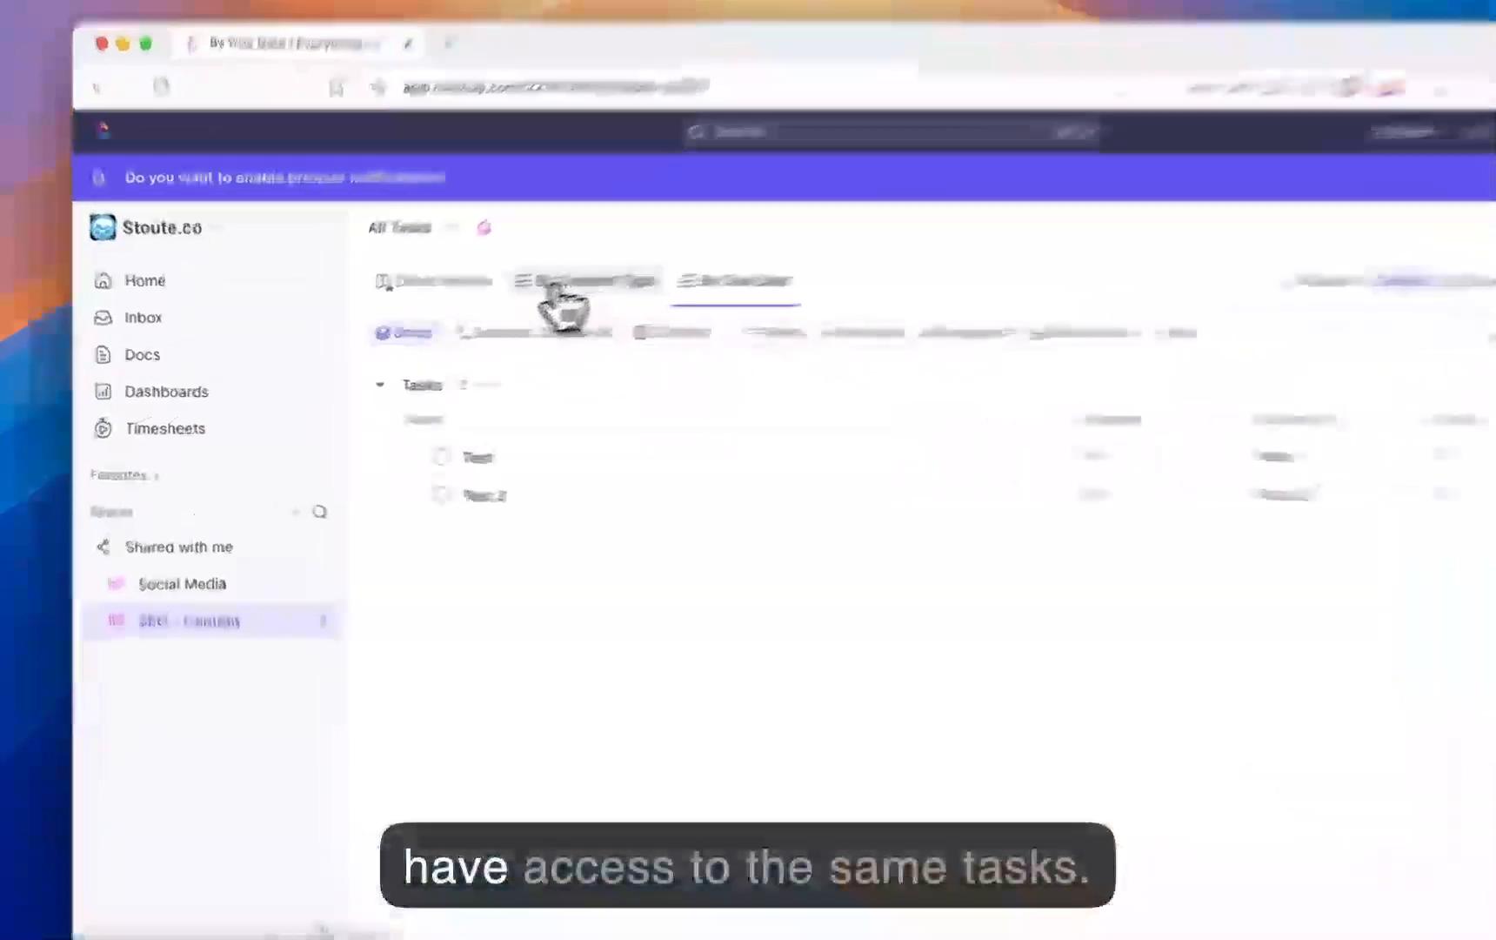
pyautogui.click(480, 311)
pyautogui.click(965, 208)
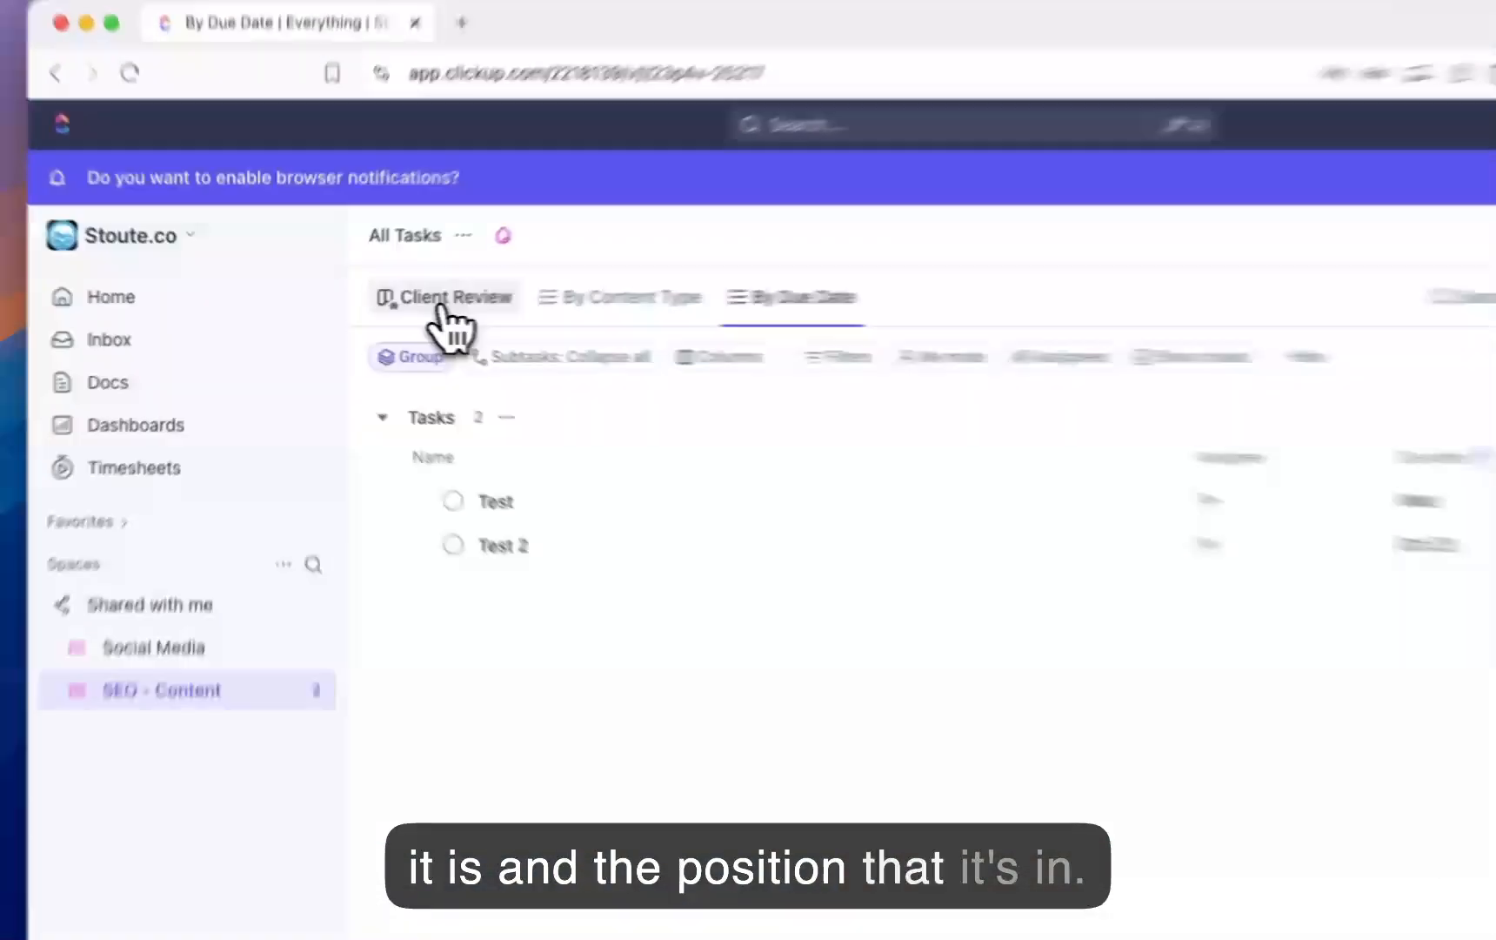
# Step: Show the Client Review board and move the Test task from the Empty column to Triage
pyautogui.click(385, 315)
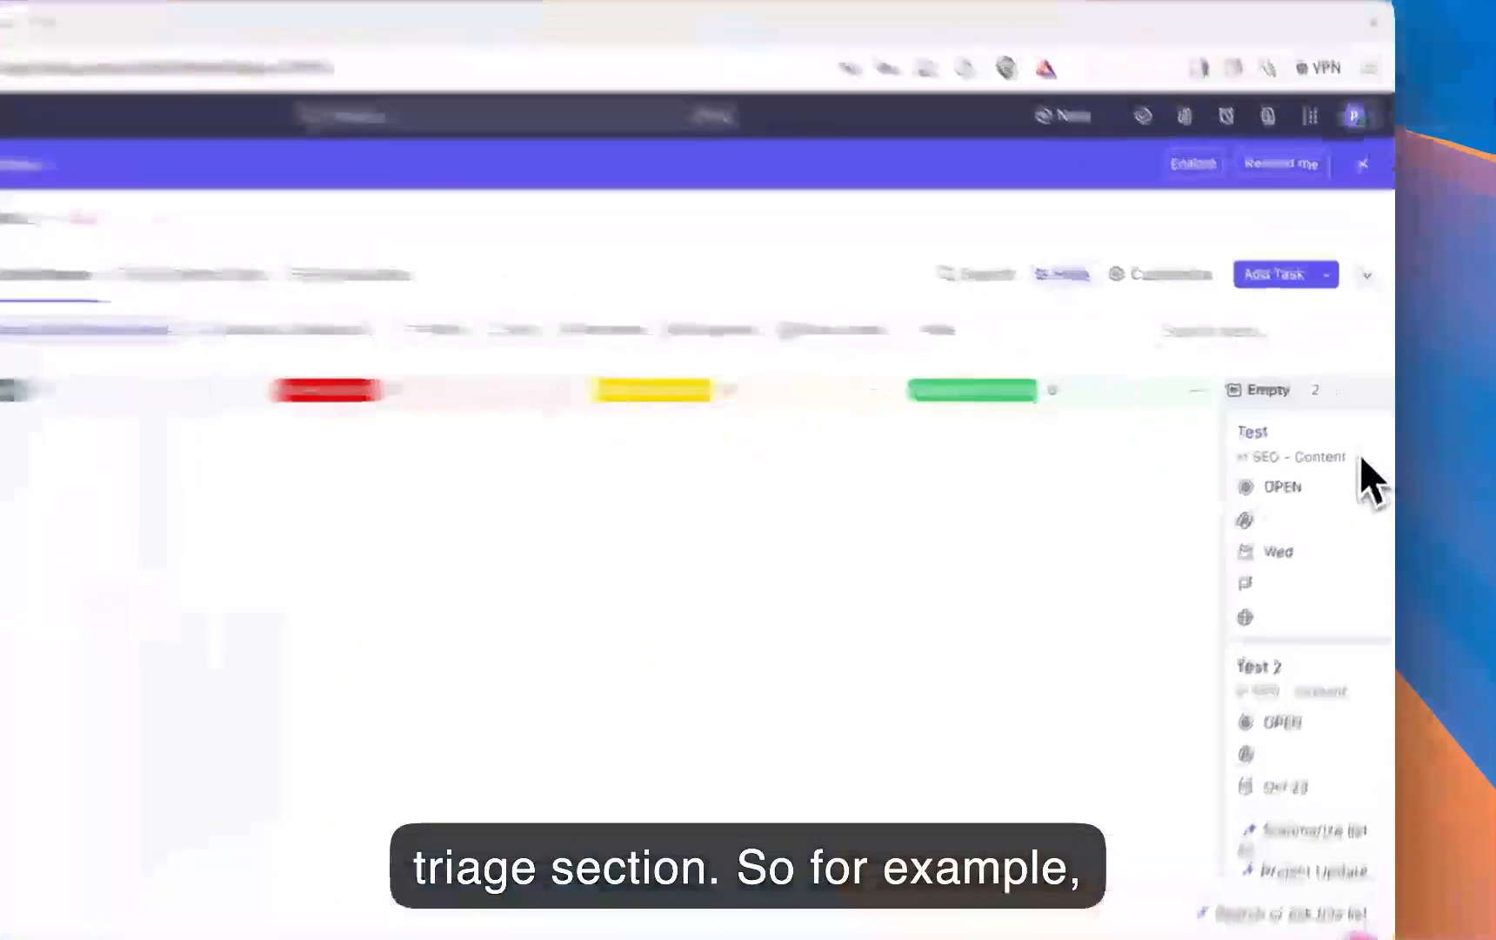
pyautogui.moveTo(1351, 451); pyautogui.dragTo(457, 400)
pyautogui.moveTo(522, 357); pyautogui.dragTo(664, 525)
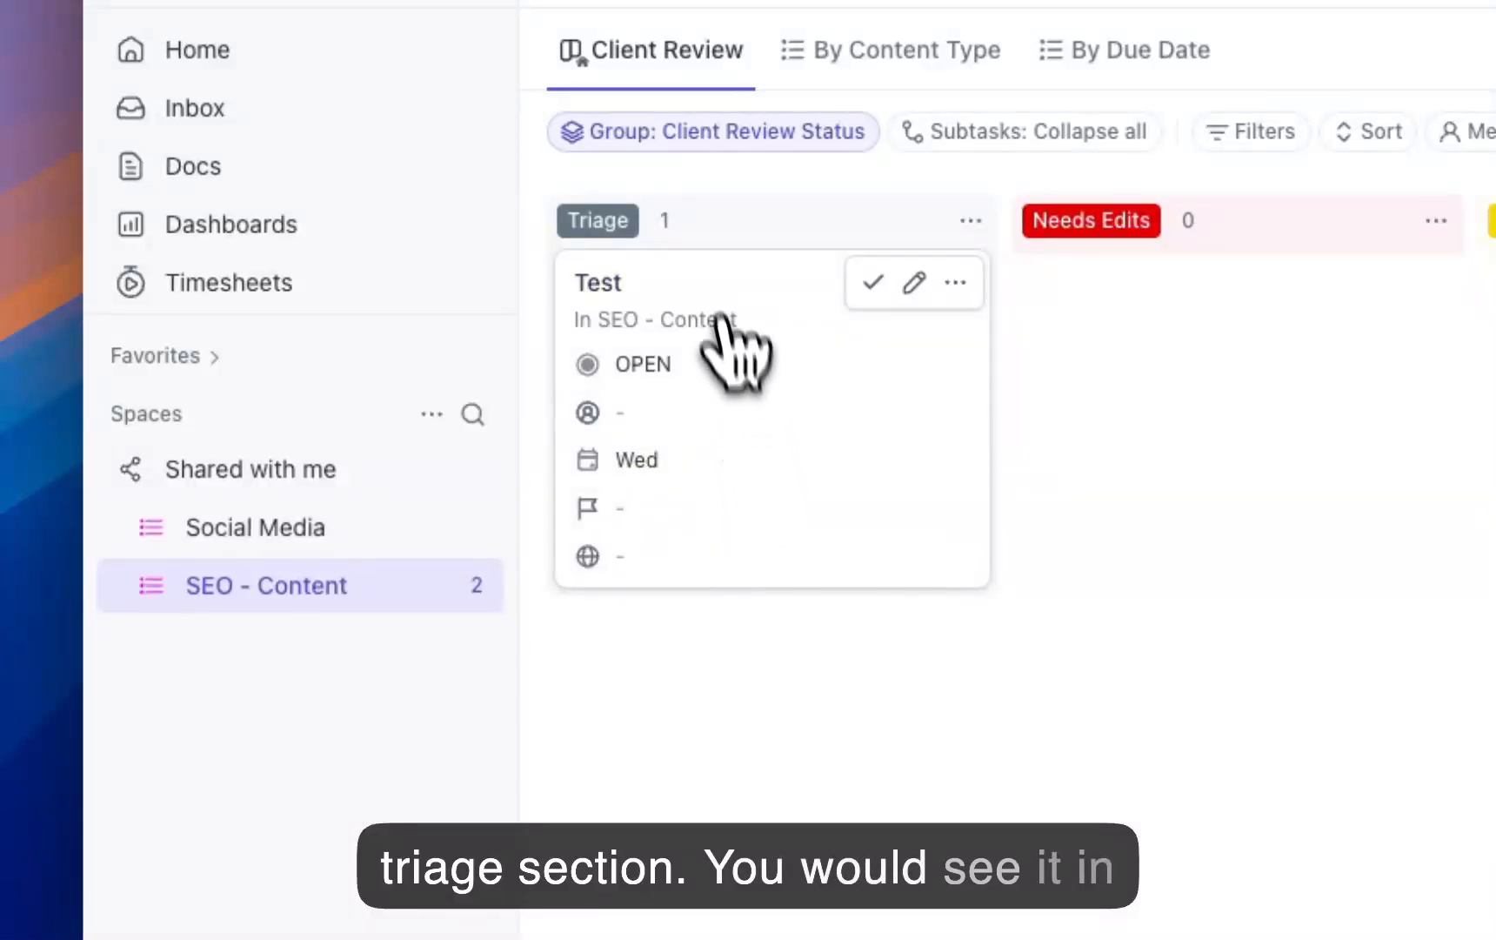
# Step: Open the Test task and review its description area and custom fields, including the publish date
pyautogui.click(704, 287)
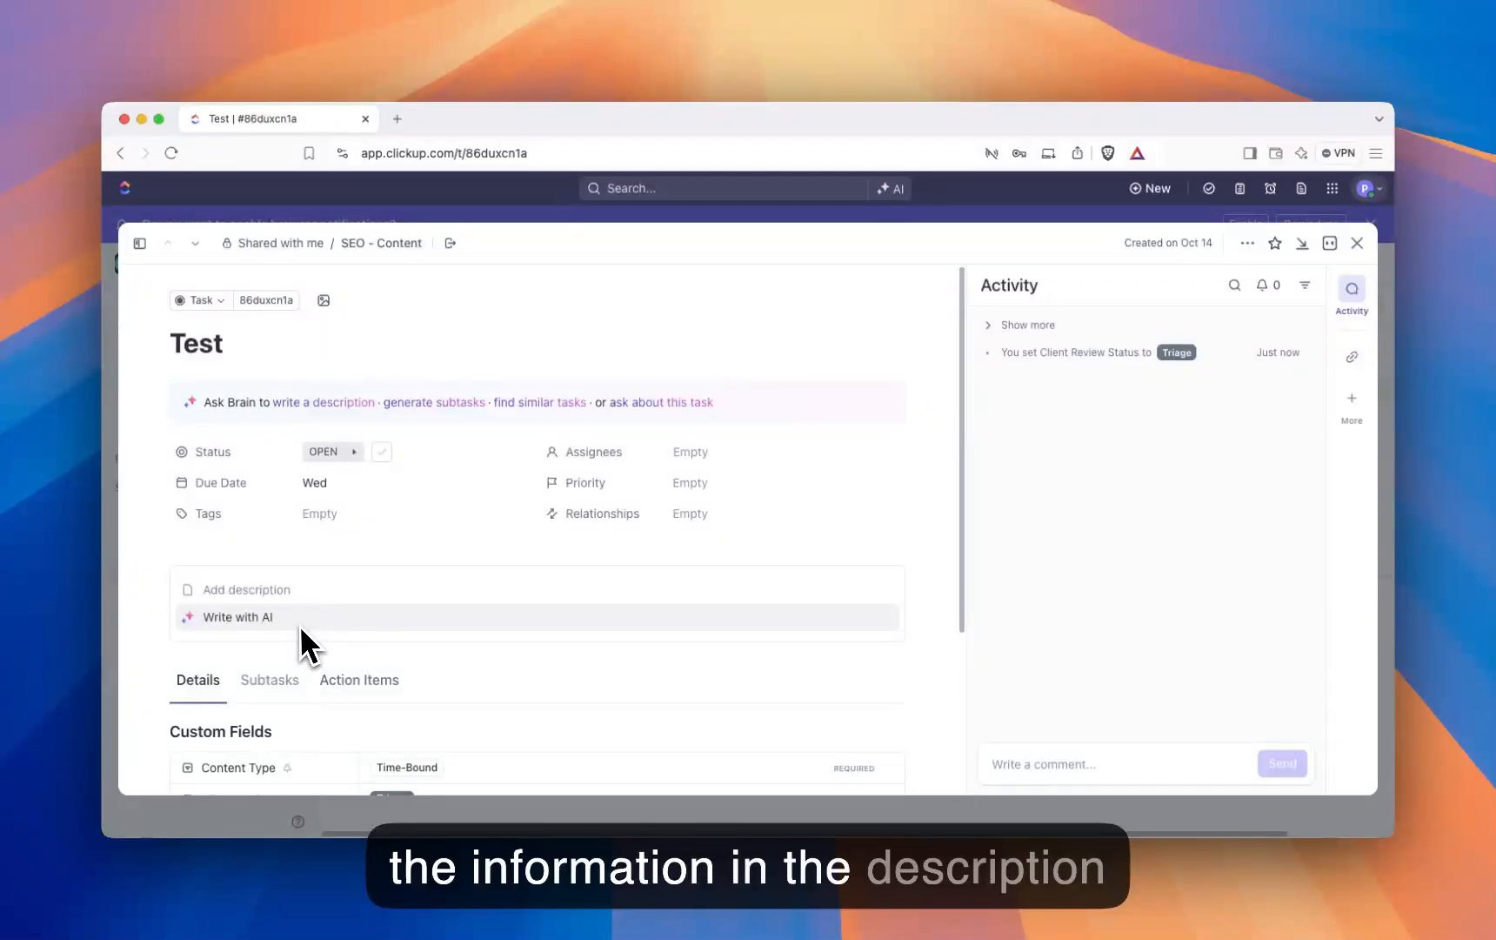
pyautogui.scroll(-5, 335, 622)
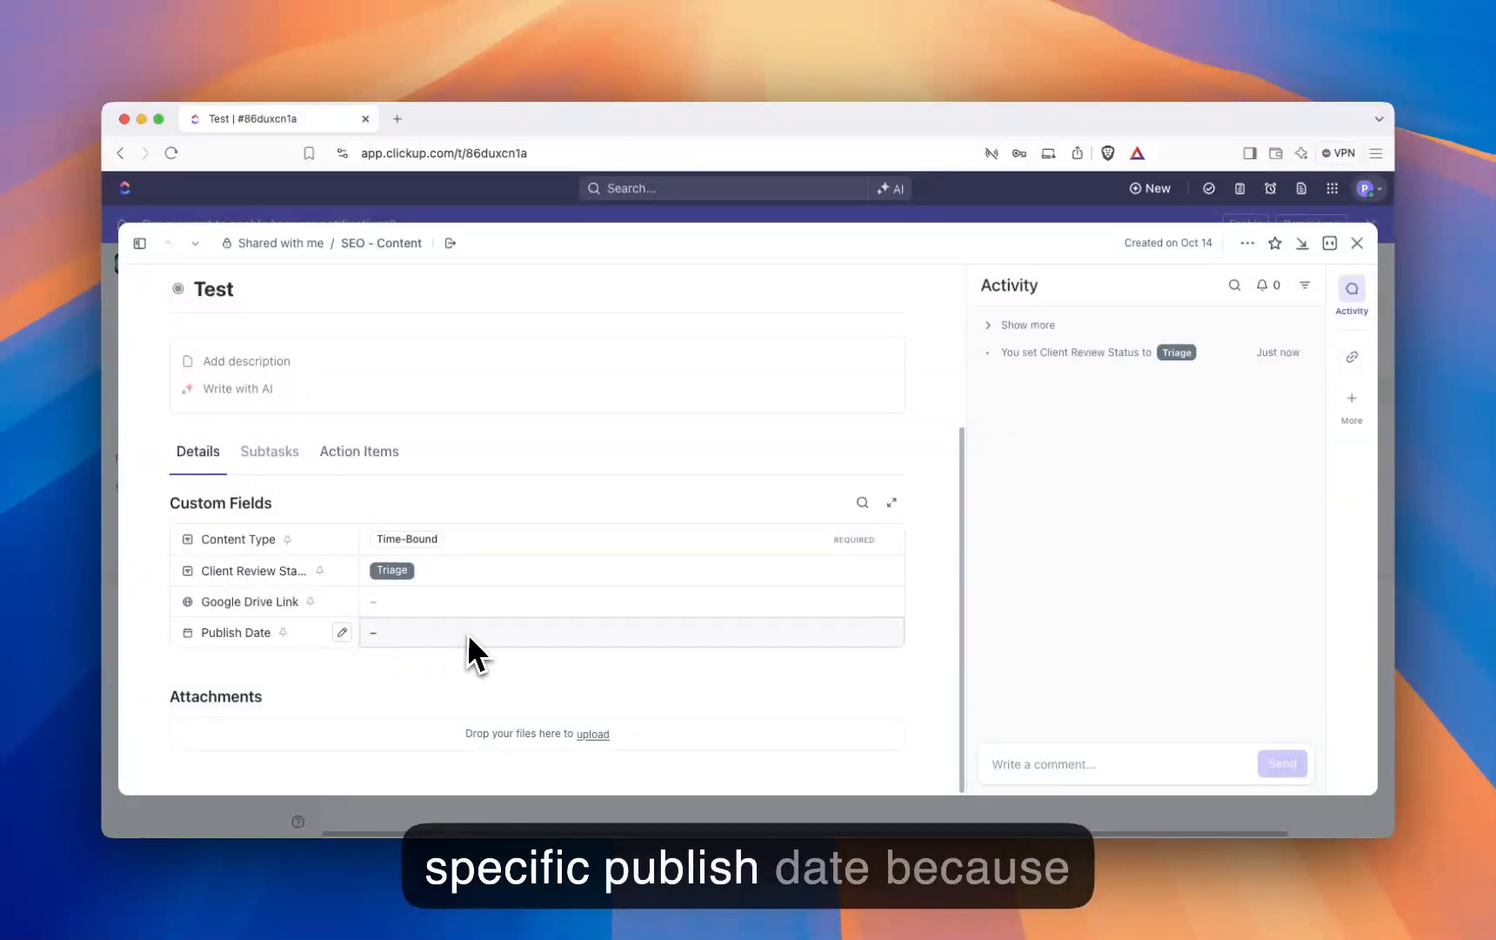
pyautogui.scroll(1, 470, 633)
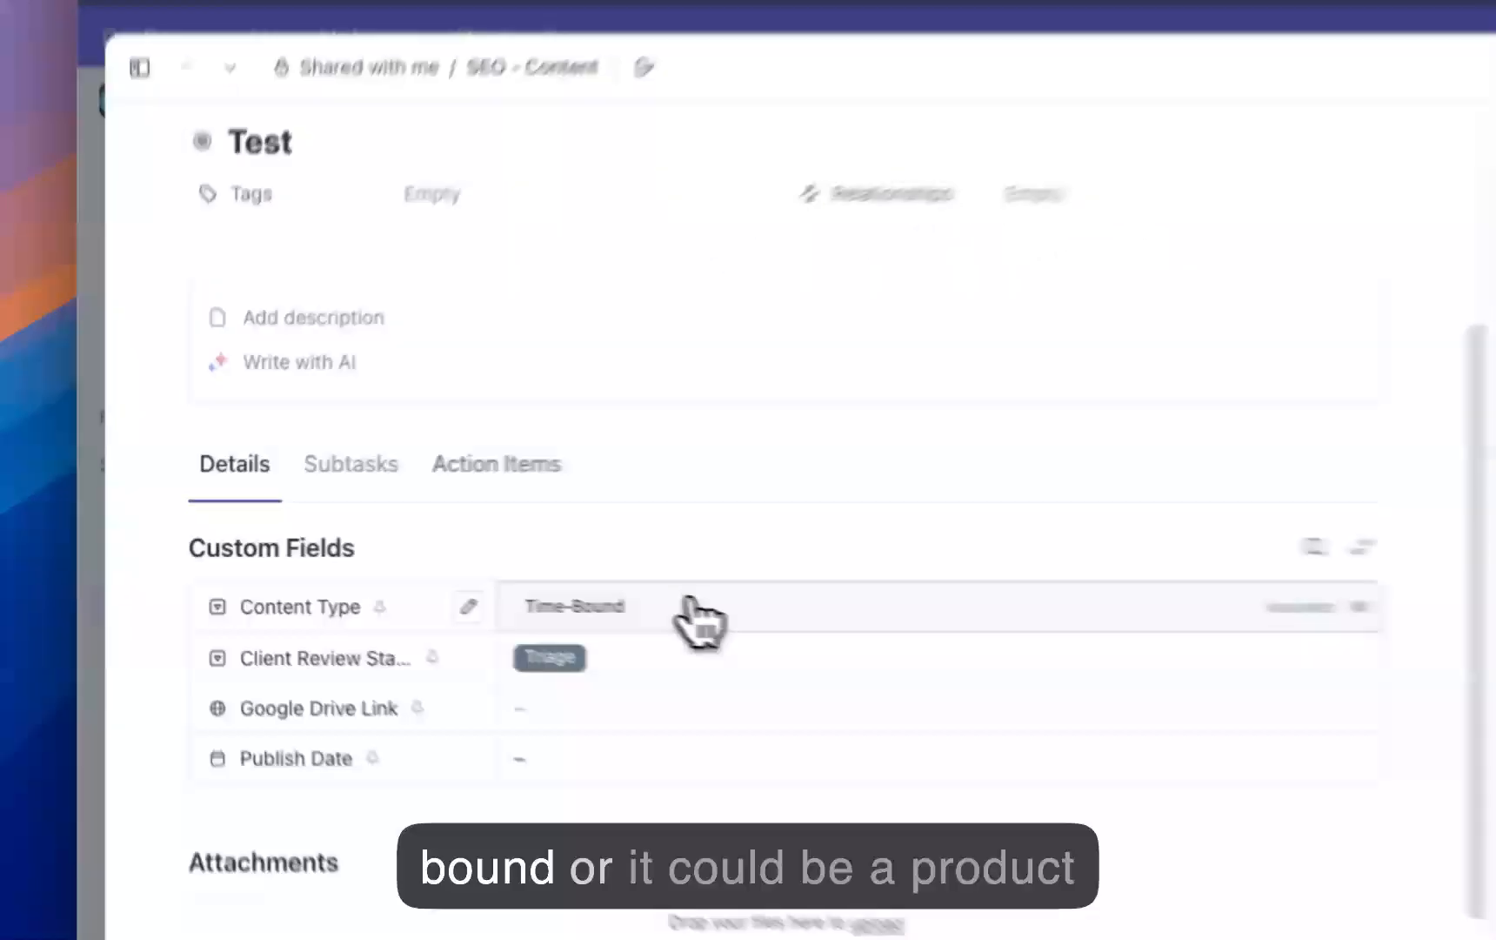
# Step: Browse the available Content Type options of the Test task without changing the selection, and close the task
pyautogui.click(457, 576)
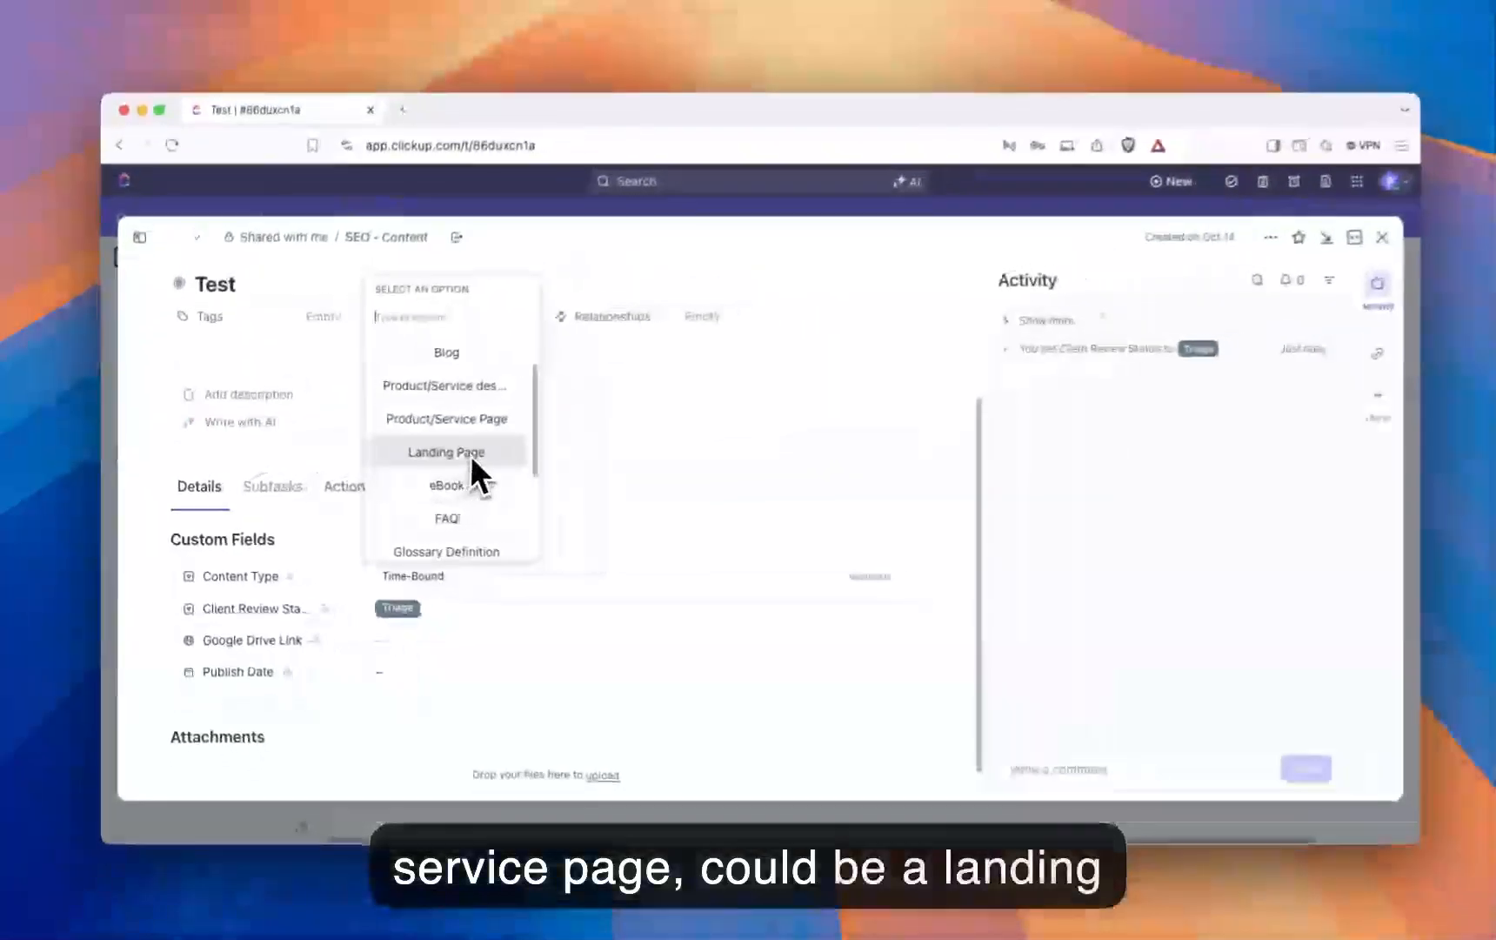
pyautogui.scroll(-3, 829, 431)
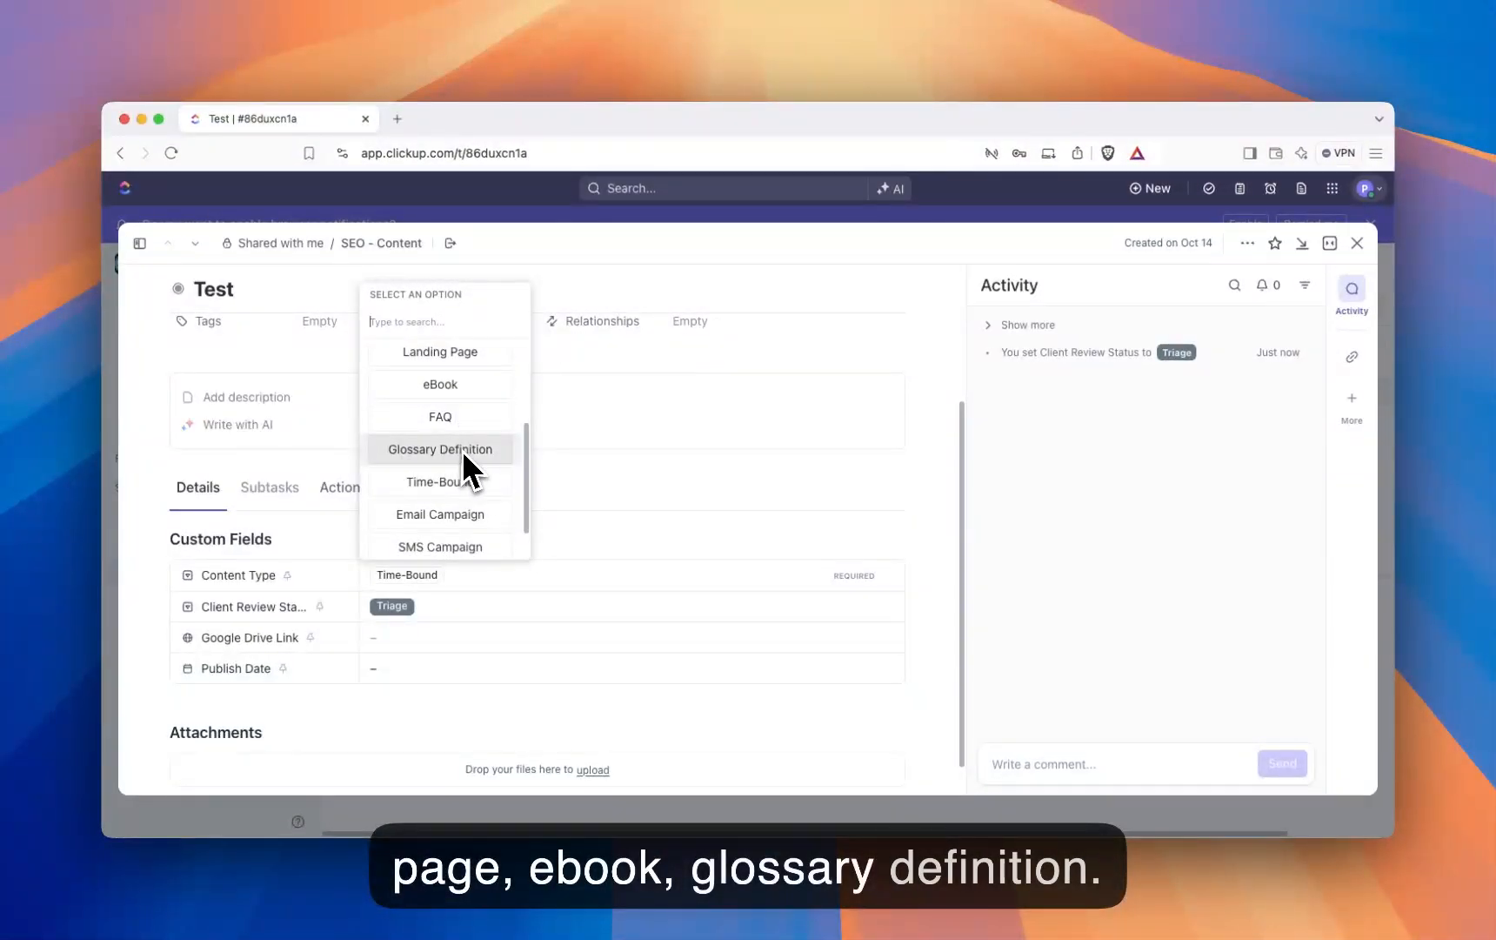
pyautogui.scroll(-1, 469, 457)
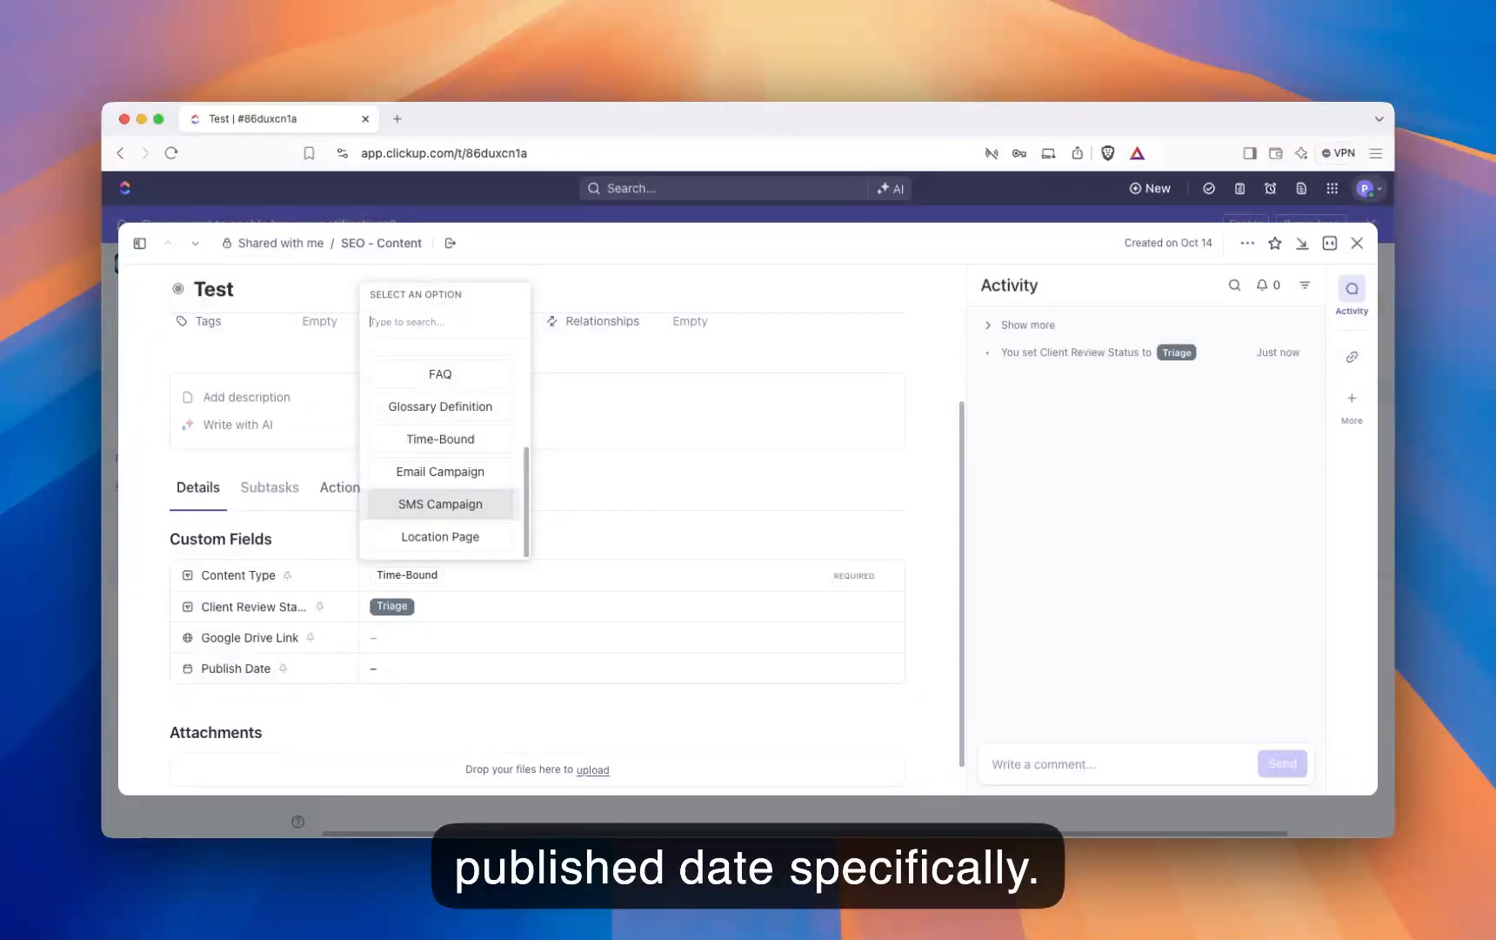
pyautogui.scroll(4, 466, 504)
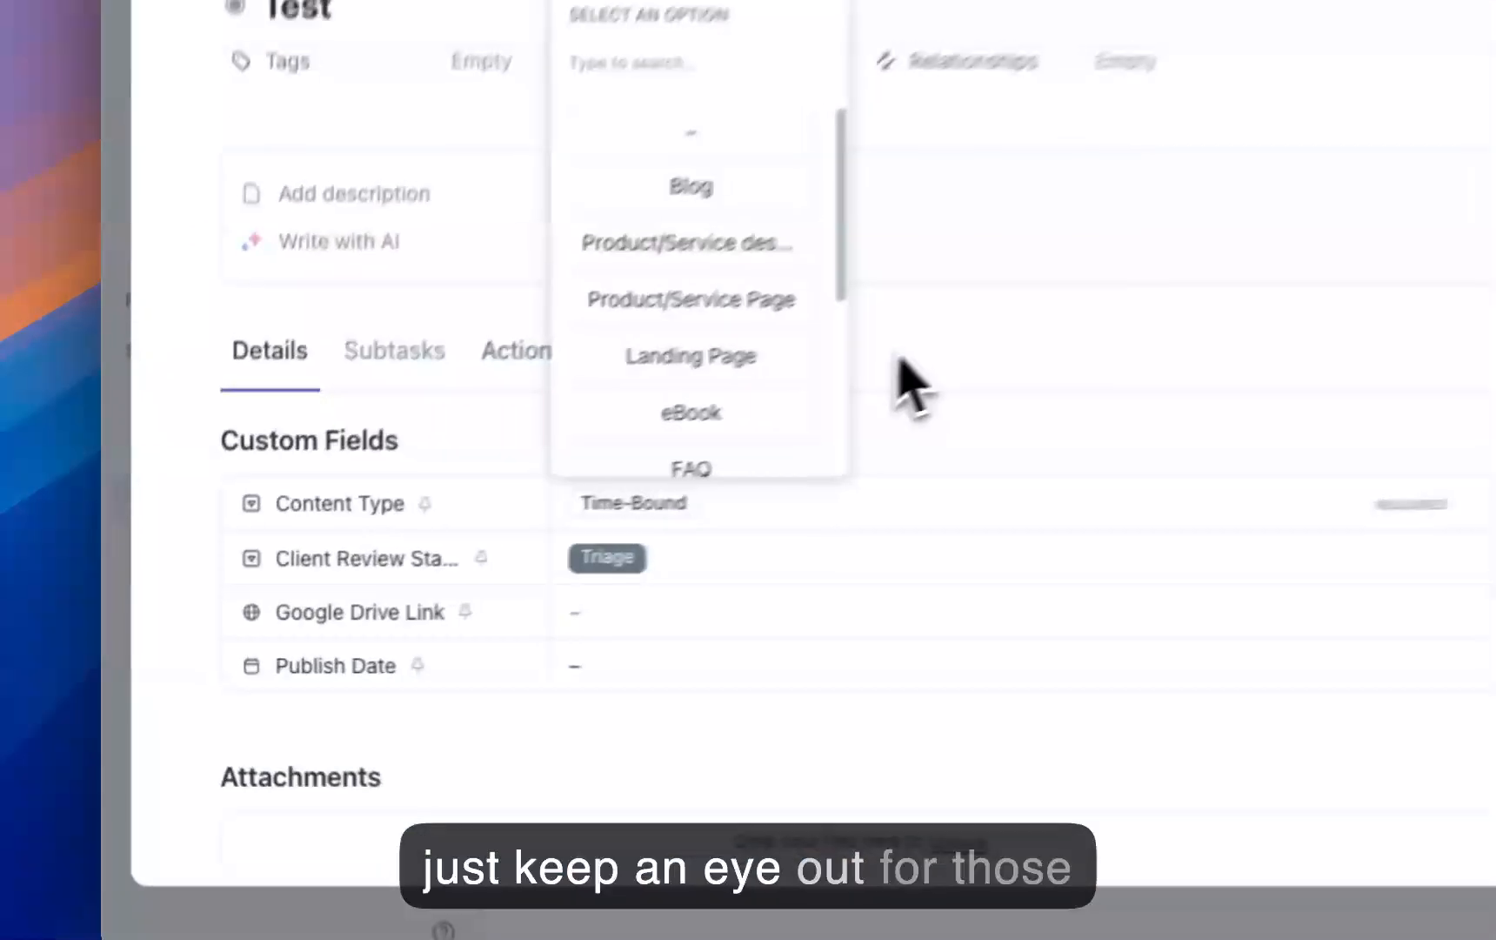
pyautogui.click(905, 383)
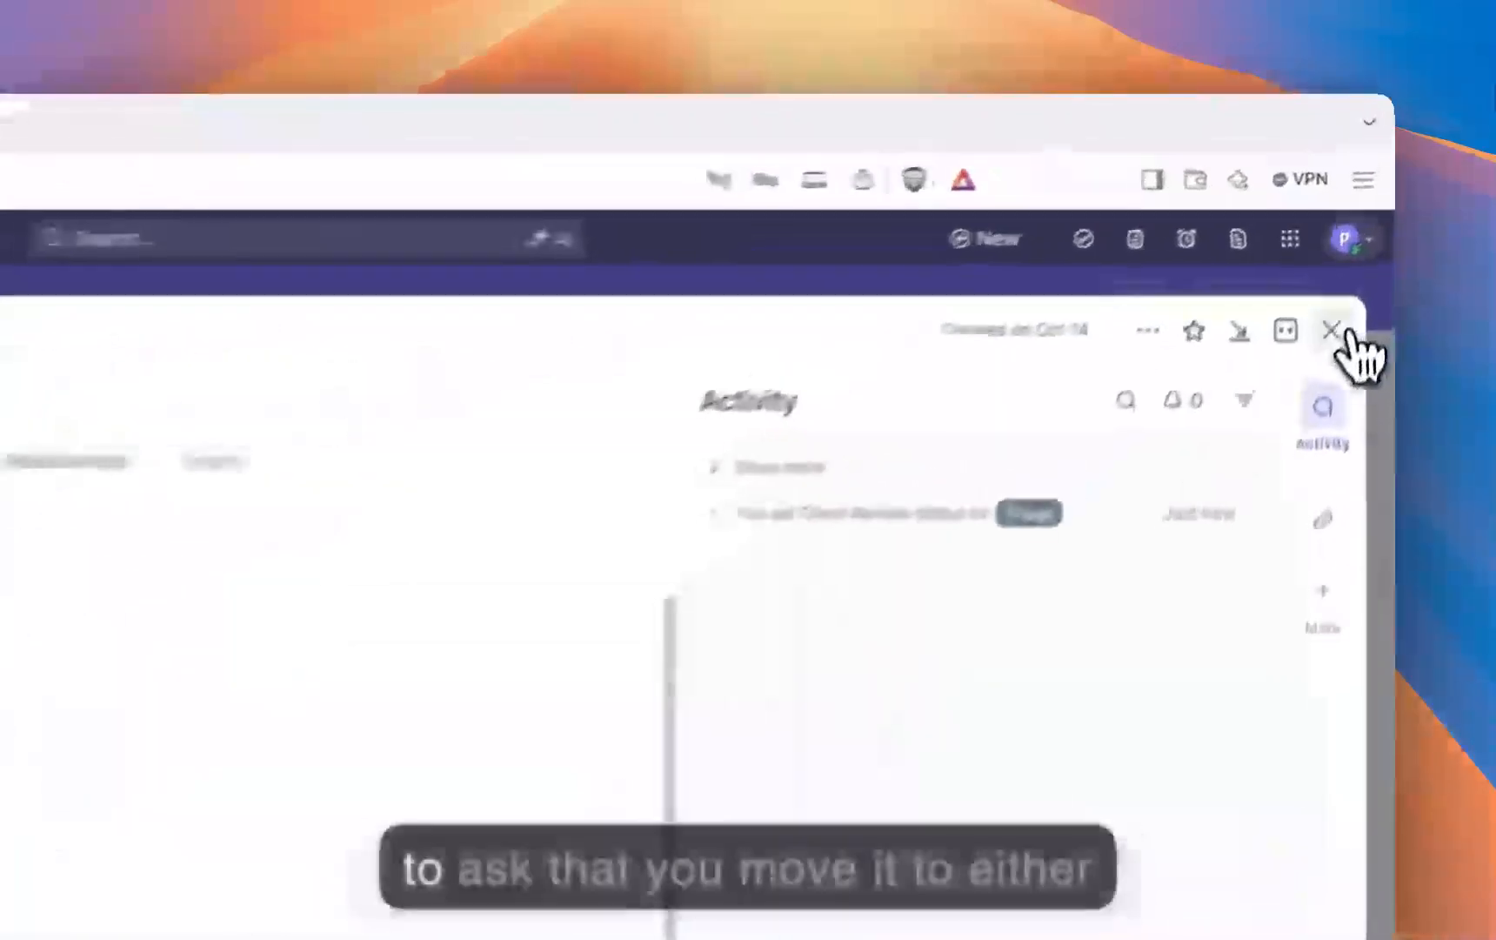
pyautogui.click(1357, 243)
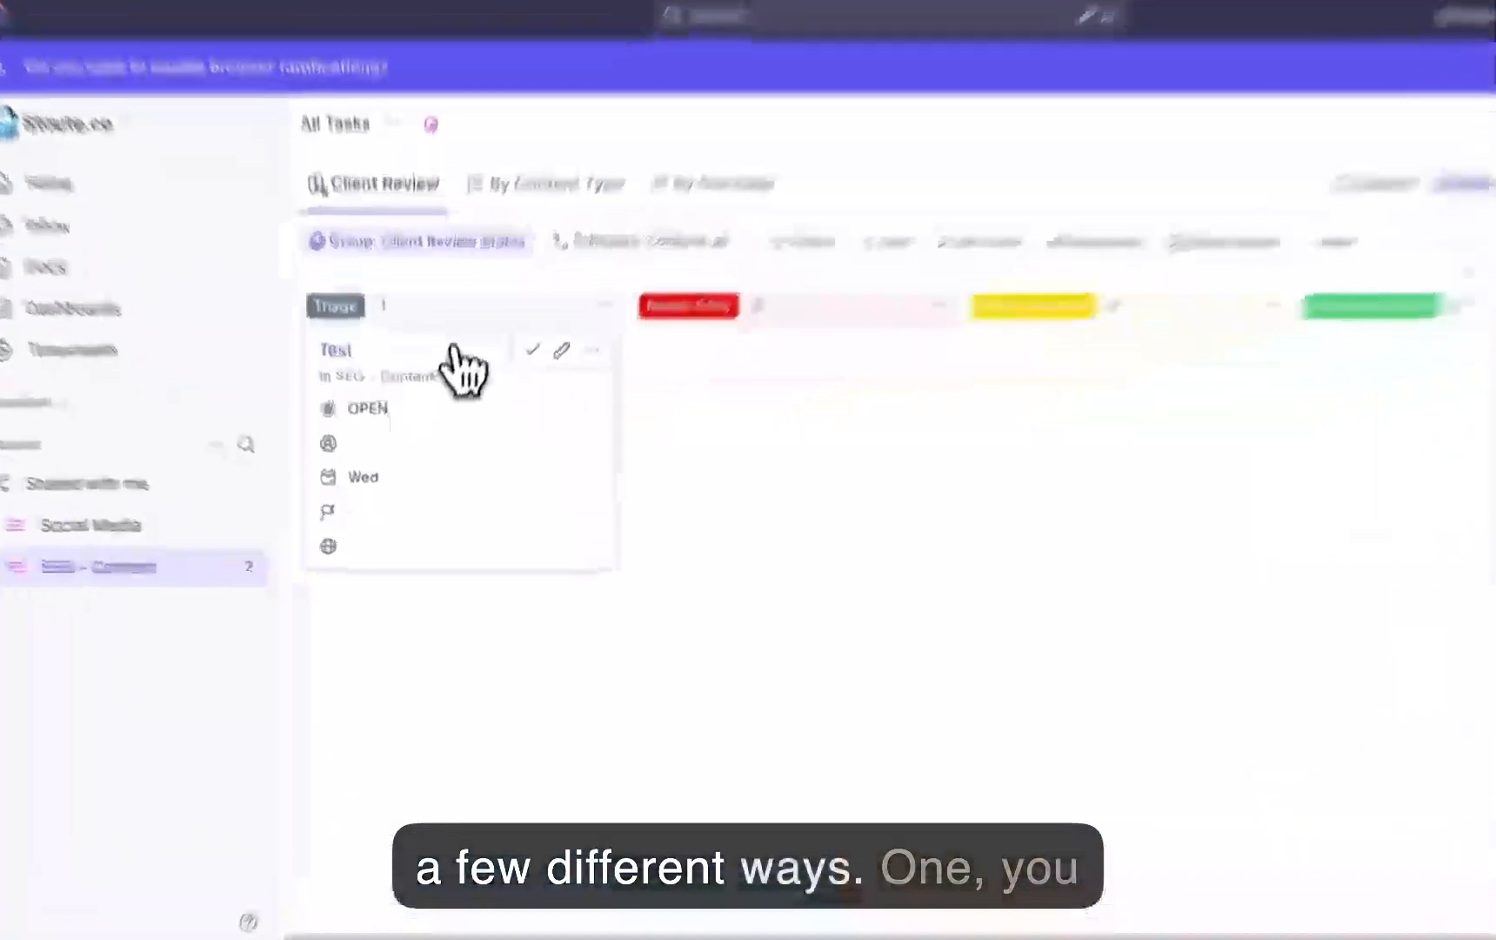
# Step: Move the Test card from Triage to Needs Edits and put it back in Triage
pyautogui.moveTo(444, 434); pyautogui.dragTo(684, 424)
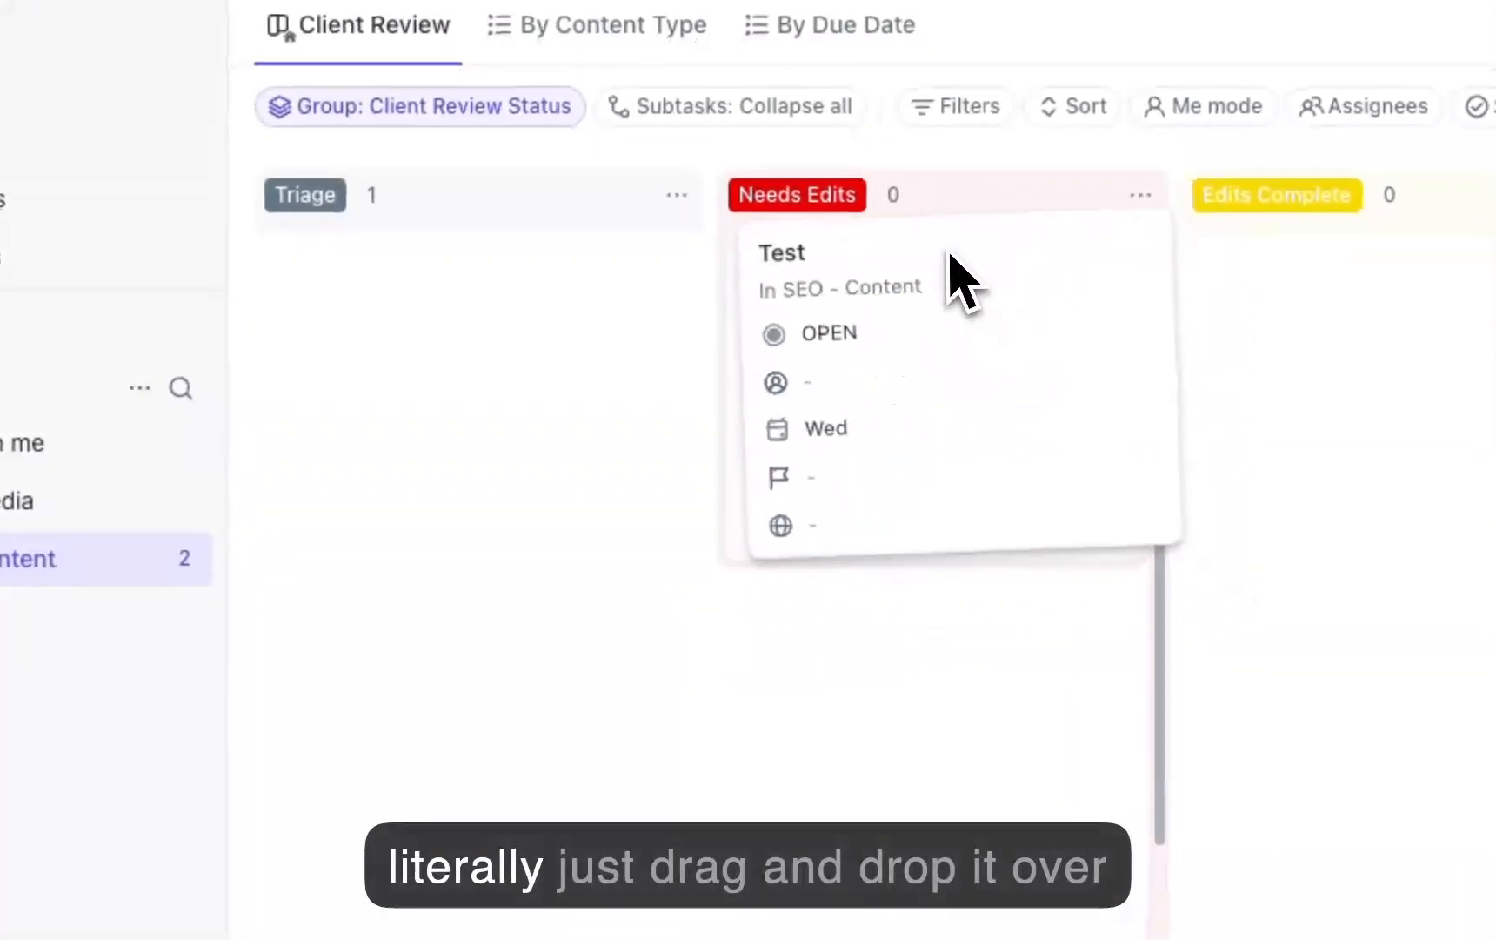
pyautogui.moveTo(950, 254); pyautogui.dragTo(952, 261)
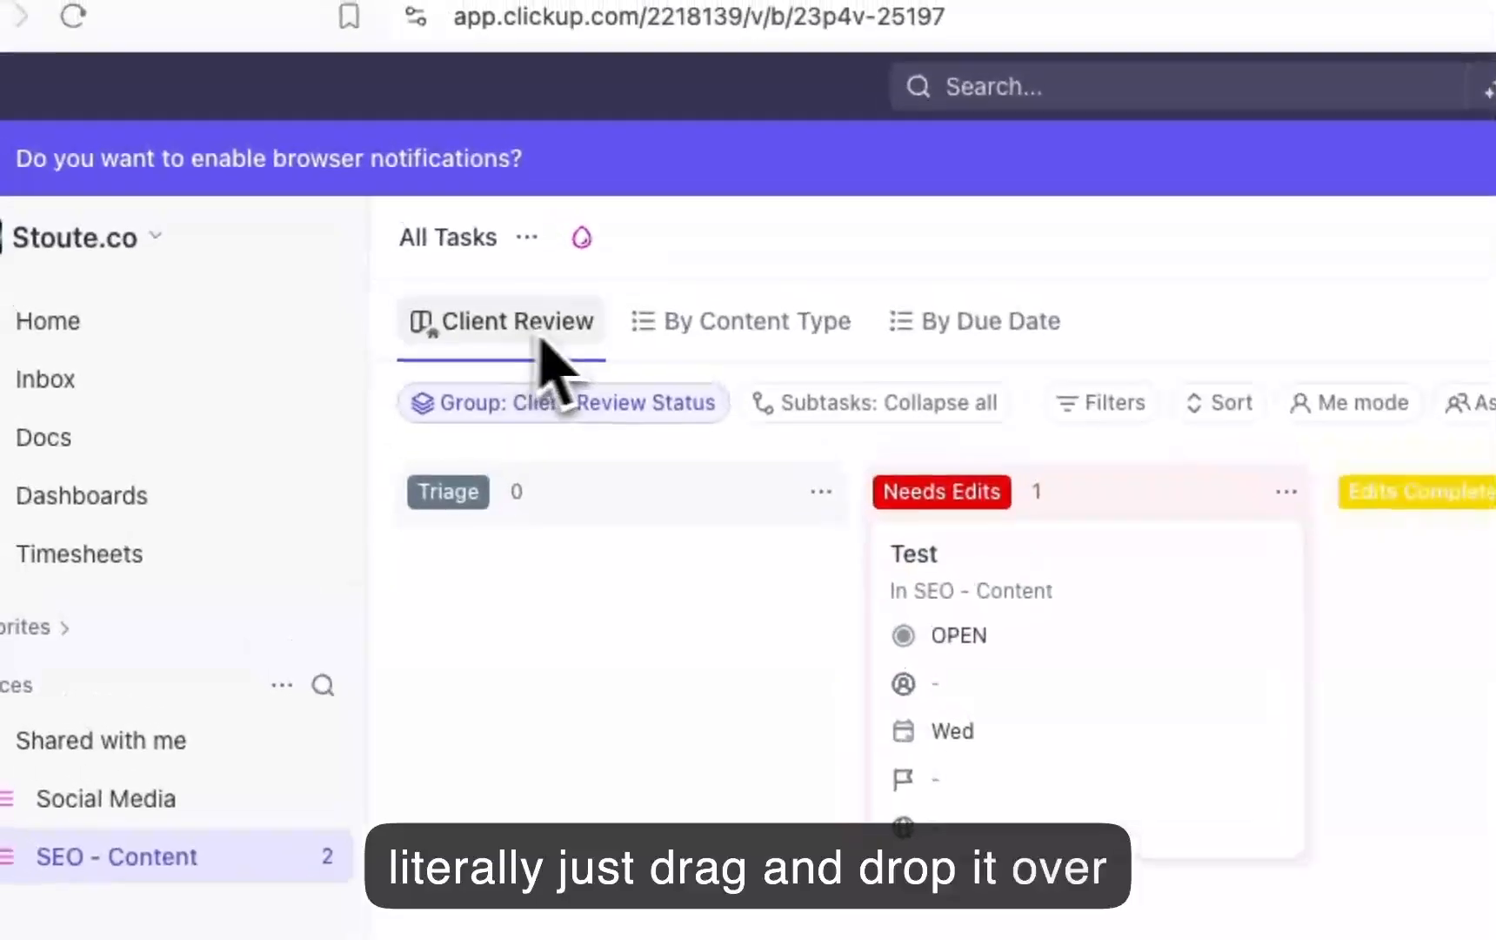
pyautogui.moveTo(1094, 602); pyautogui.dragTo(652, 545)
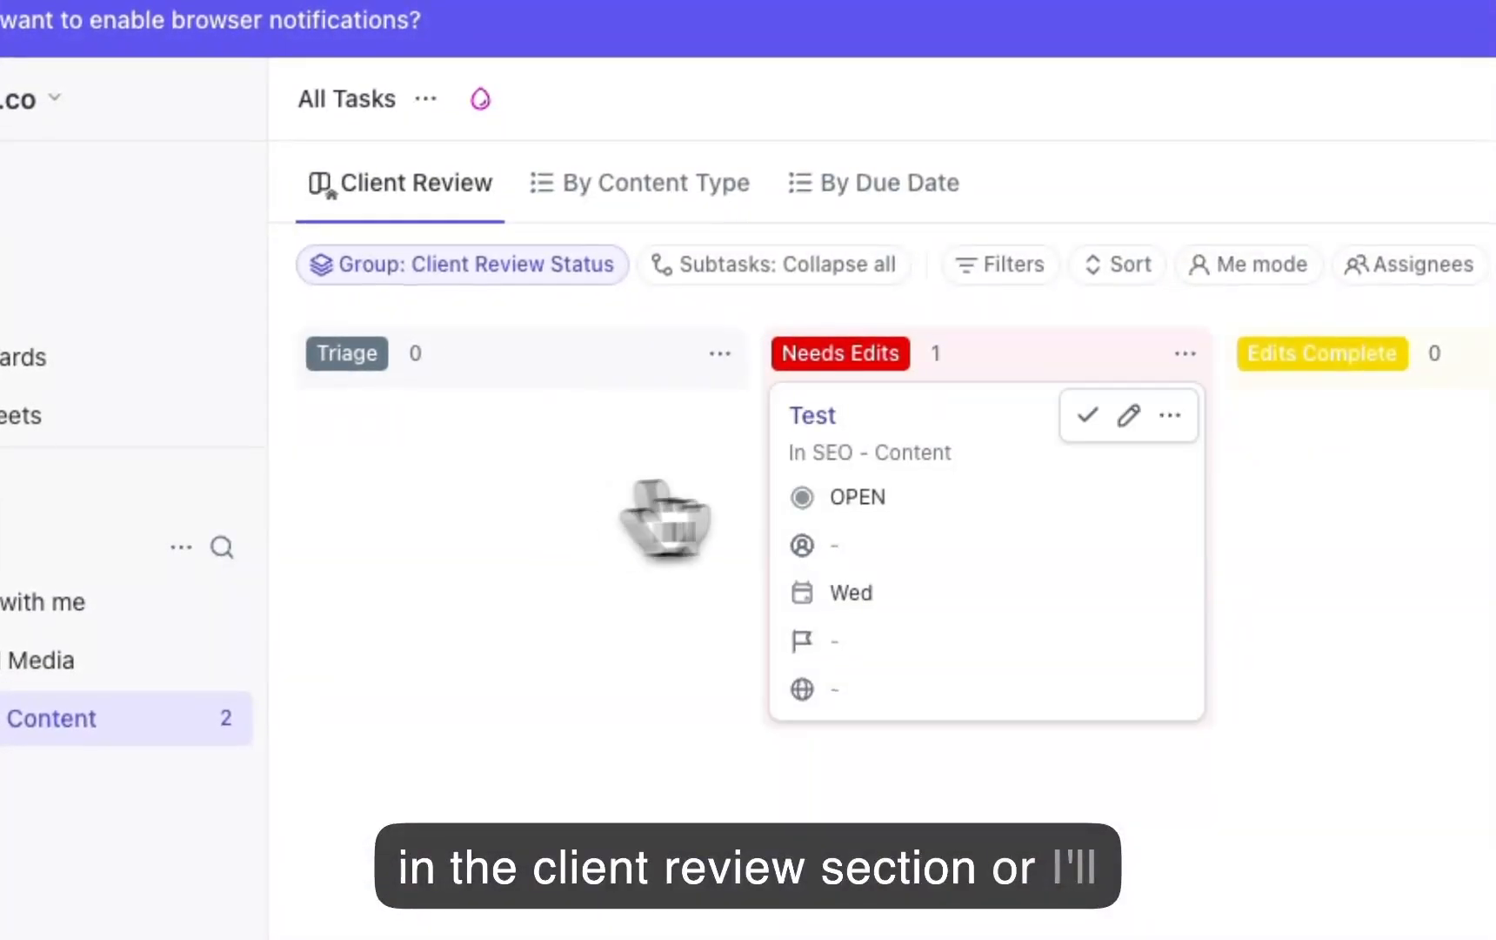
pyautogui.moveTo(955, 470); pyautogui.dragTo(508, 441)
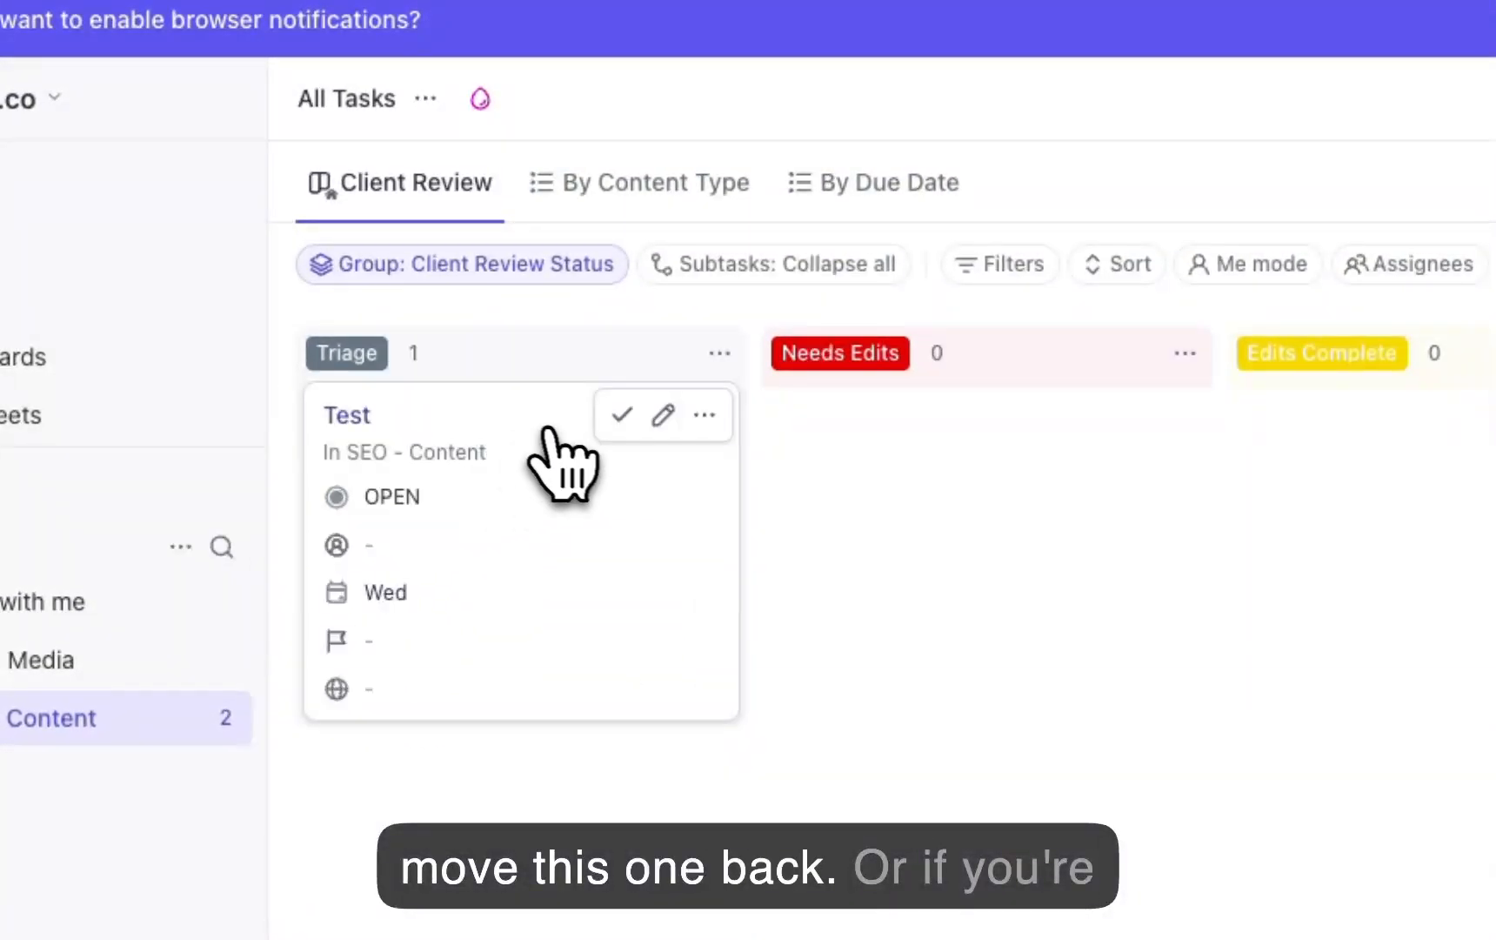
# Step: Set the Client Review Status to Ready to Publish inside the Test task and close the task
pyautogui.click(348, 415)
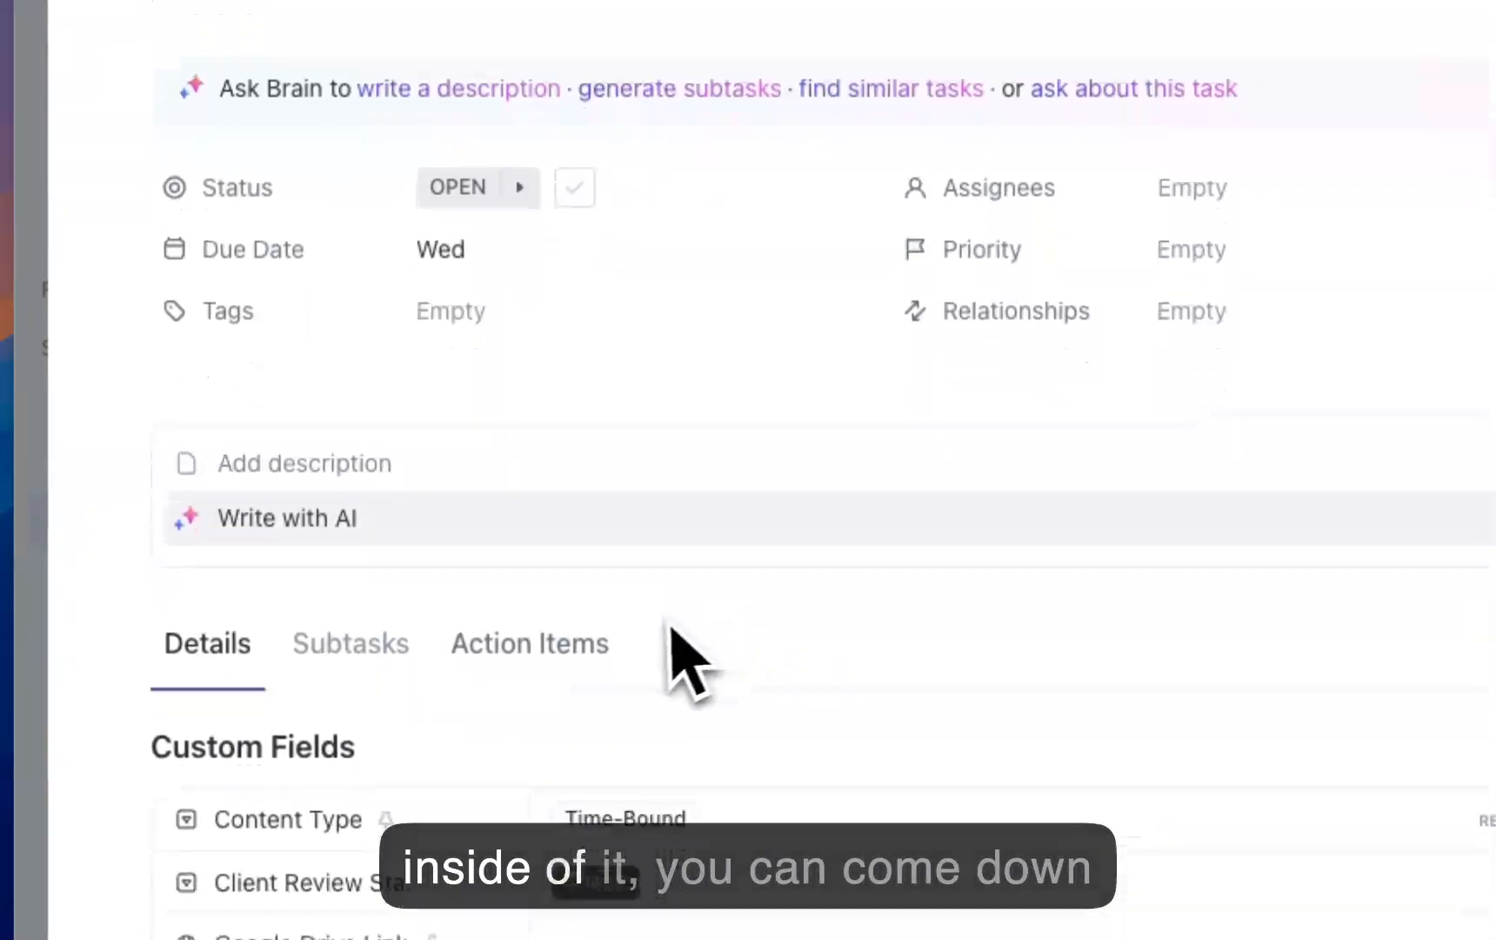
pyautogui.scroll(-3, 672, 628)
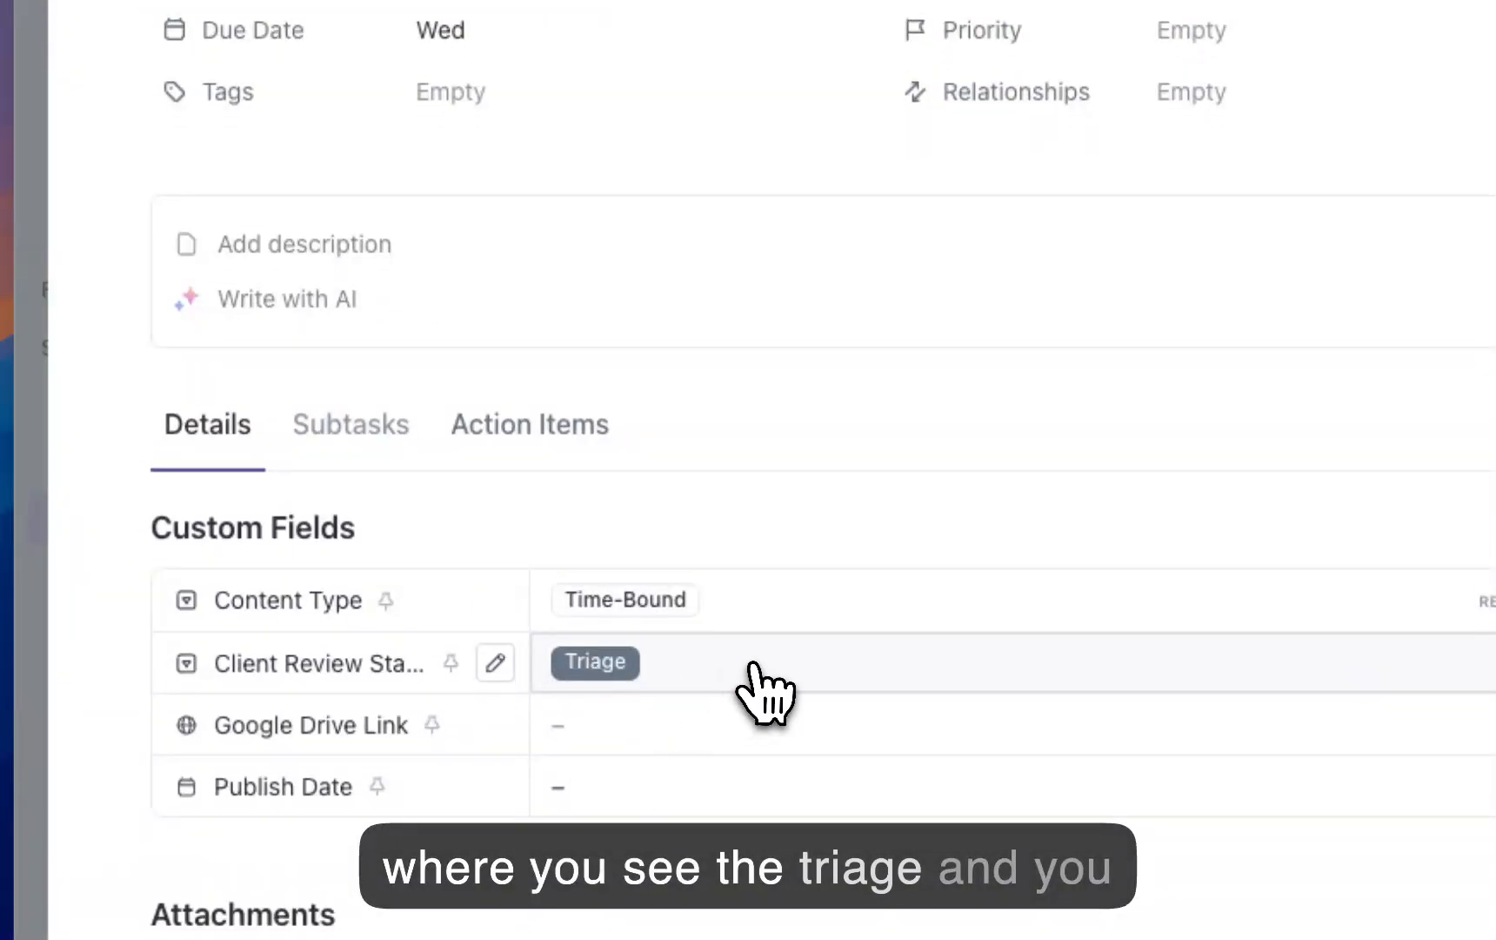
pyautogui.click(754, 666)
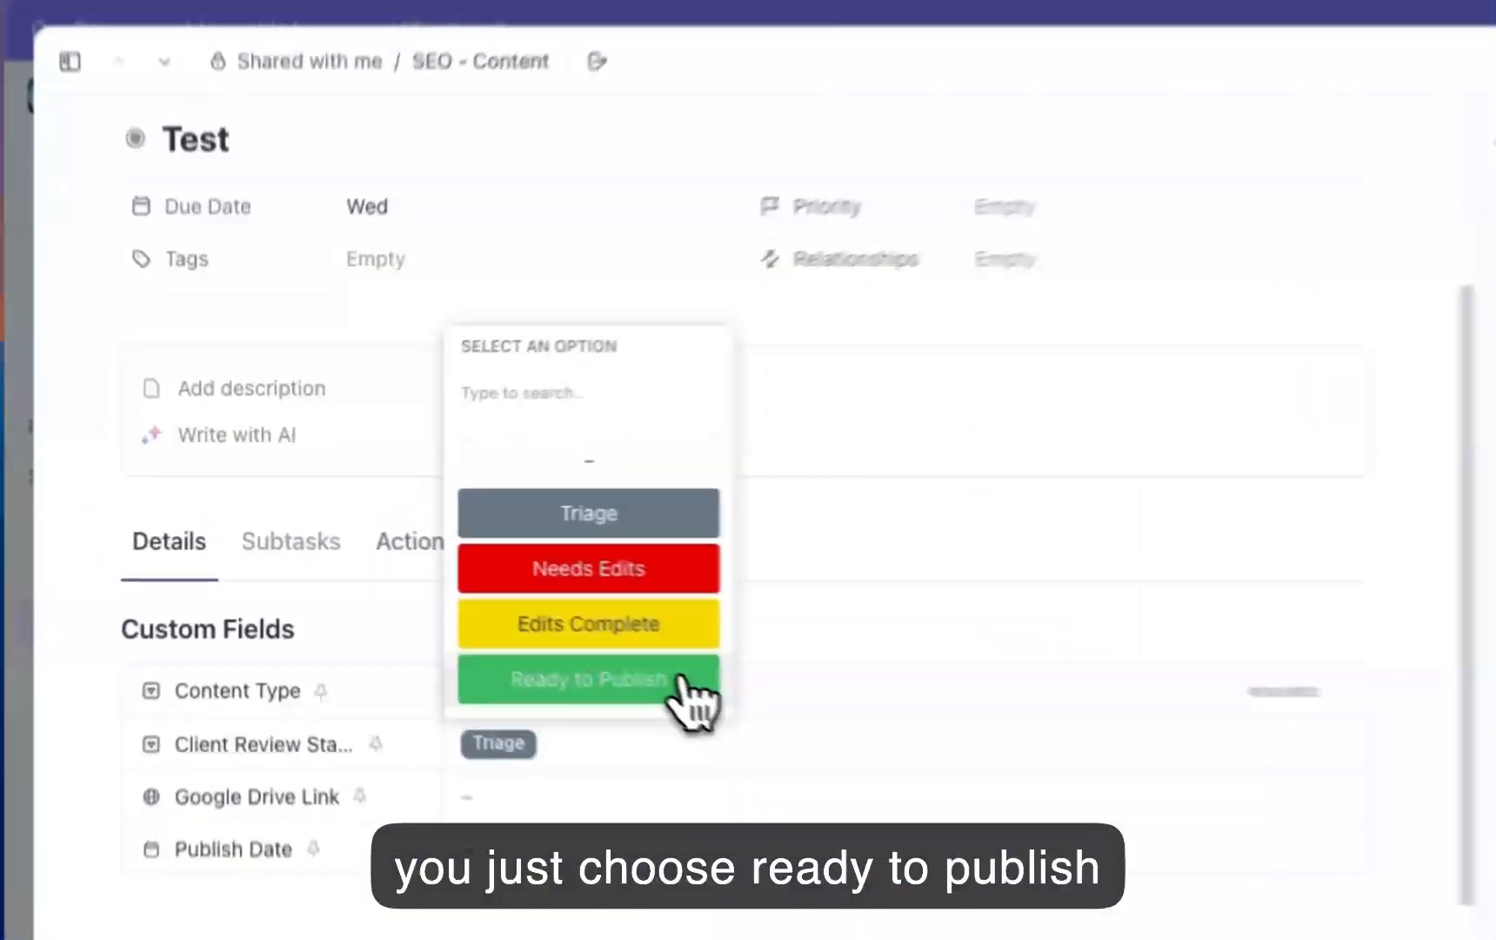
pyautogui.click(509, 606)
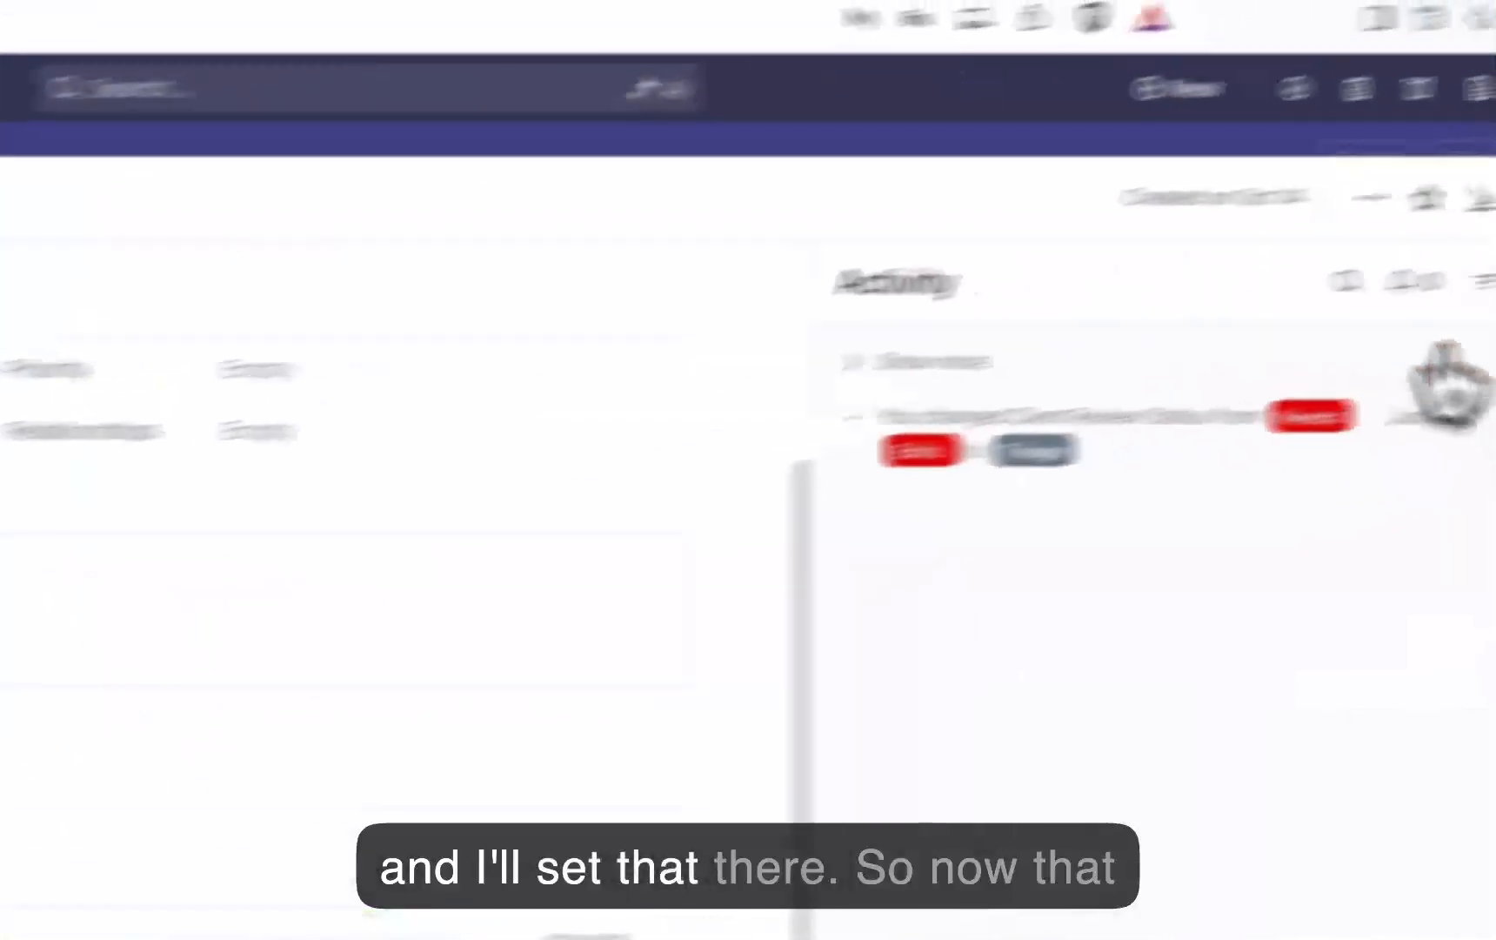
pyautogui.click(1346, 240)
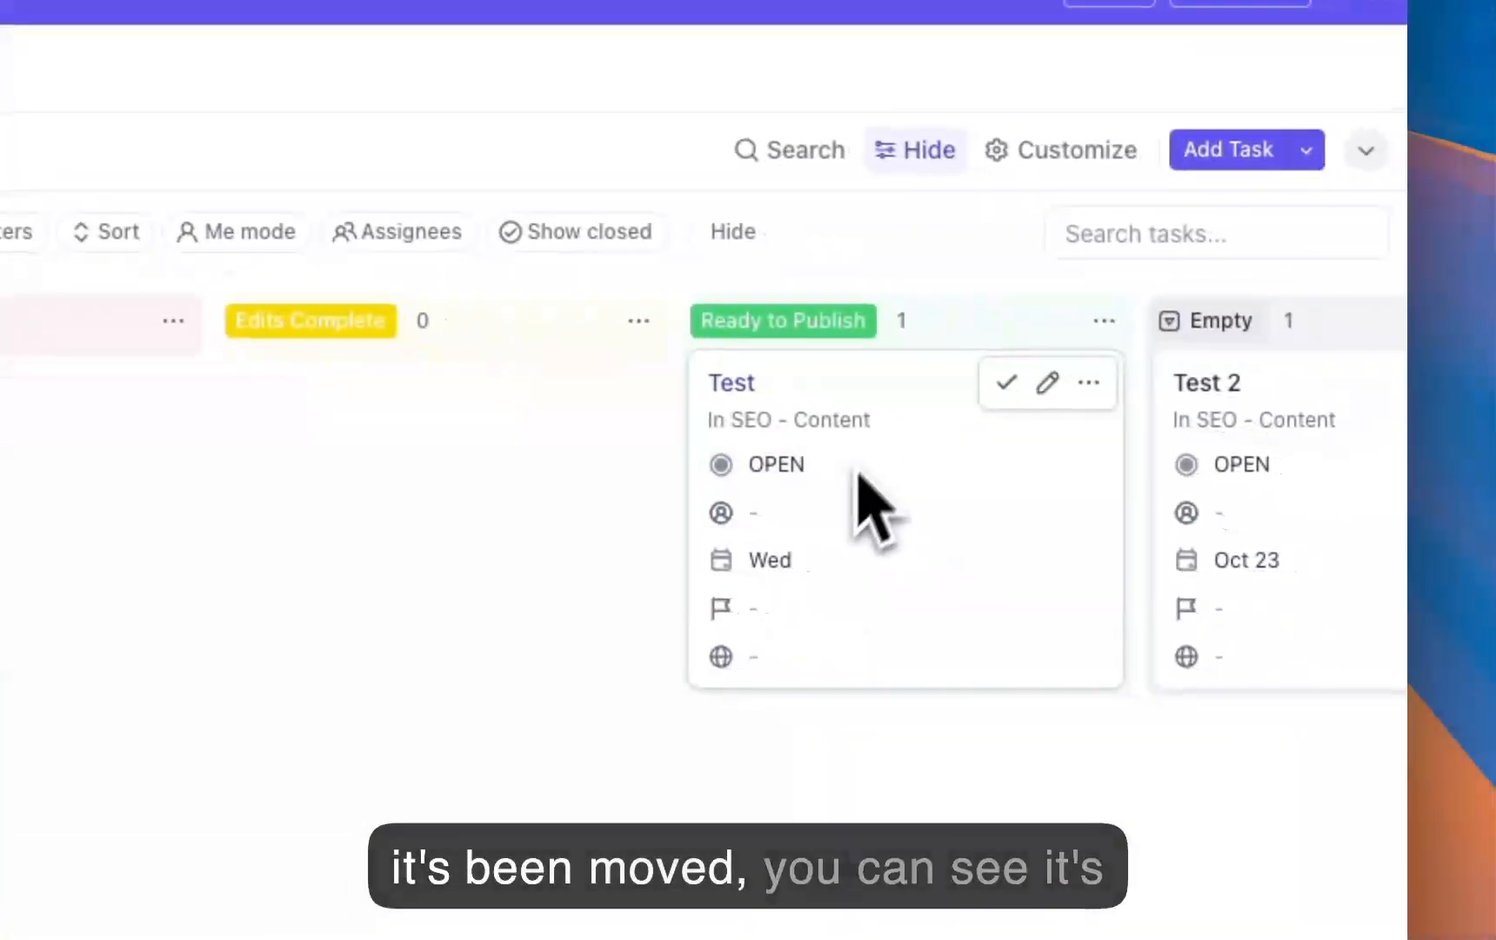
# Step: Collapse the Empty column of the Client Review board
pyautogui.hscroll(5, 1183, 378)
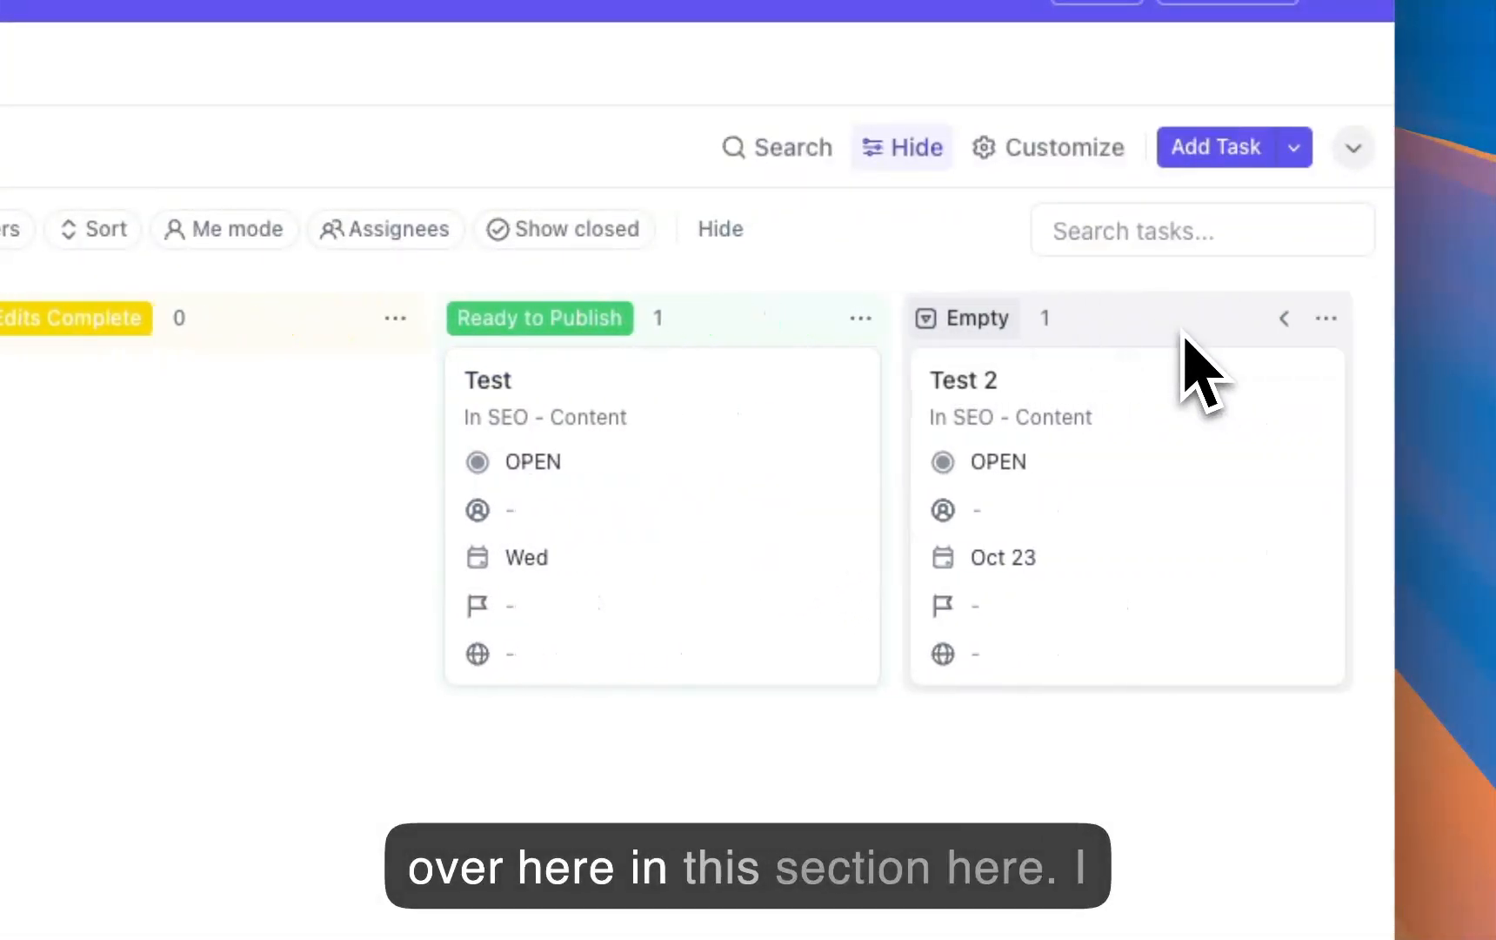
pyautogui.click(1284, 318)
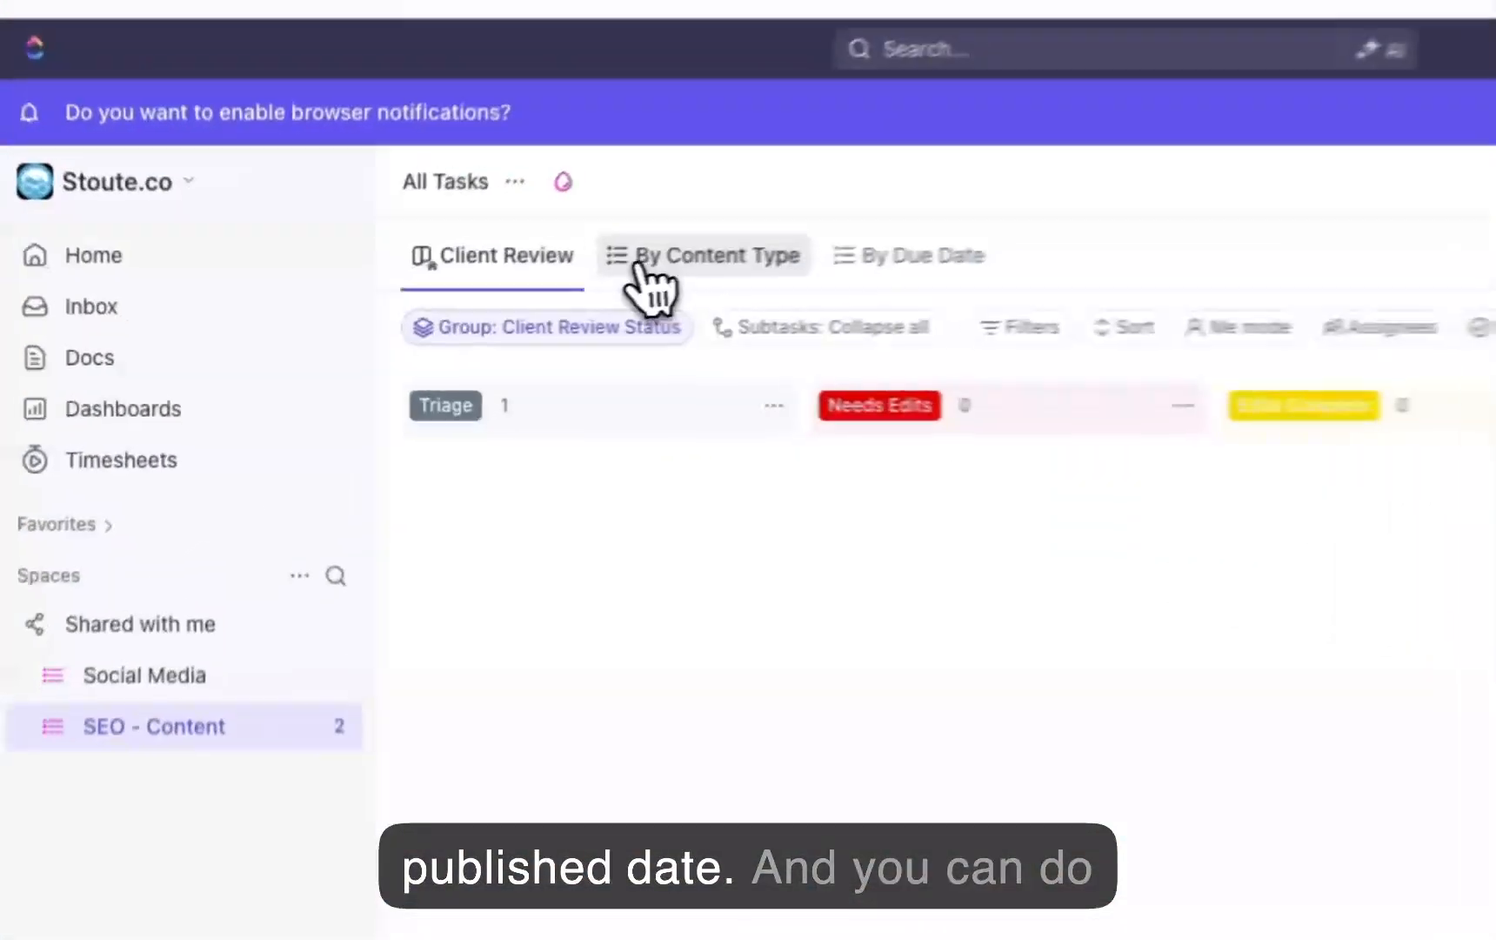
# Step: Open the Test task from the By Content Type view, check its Client Review Status, and close it
pyautogui.click(513, 305)
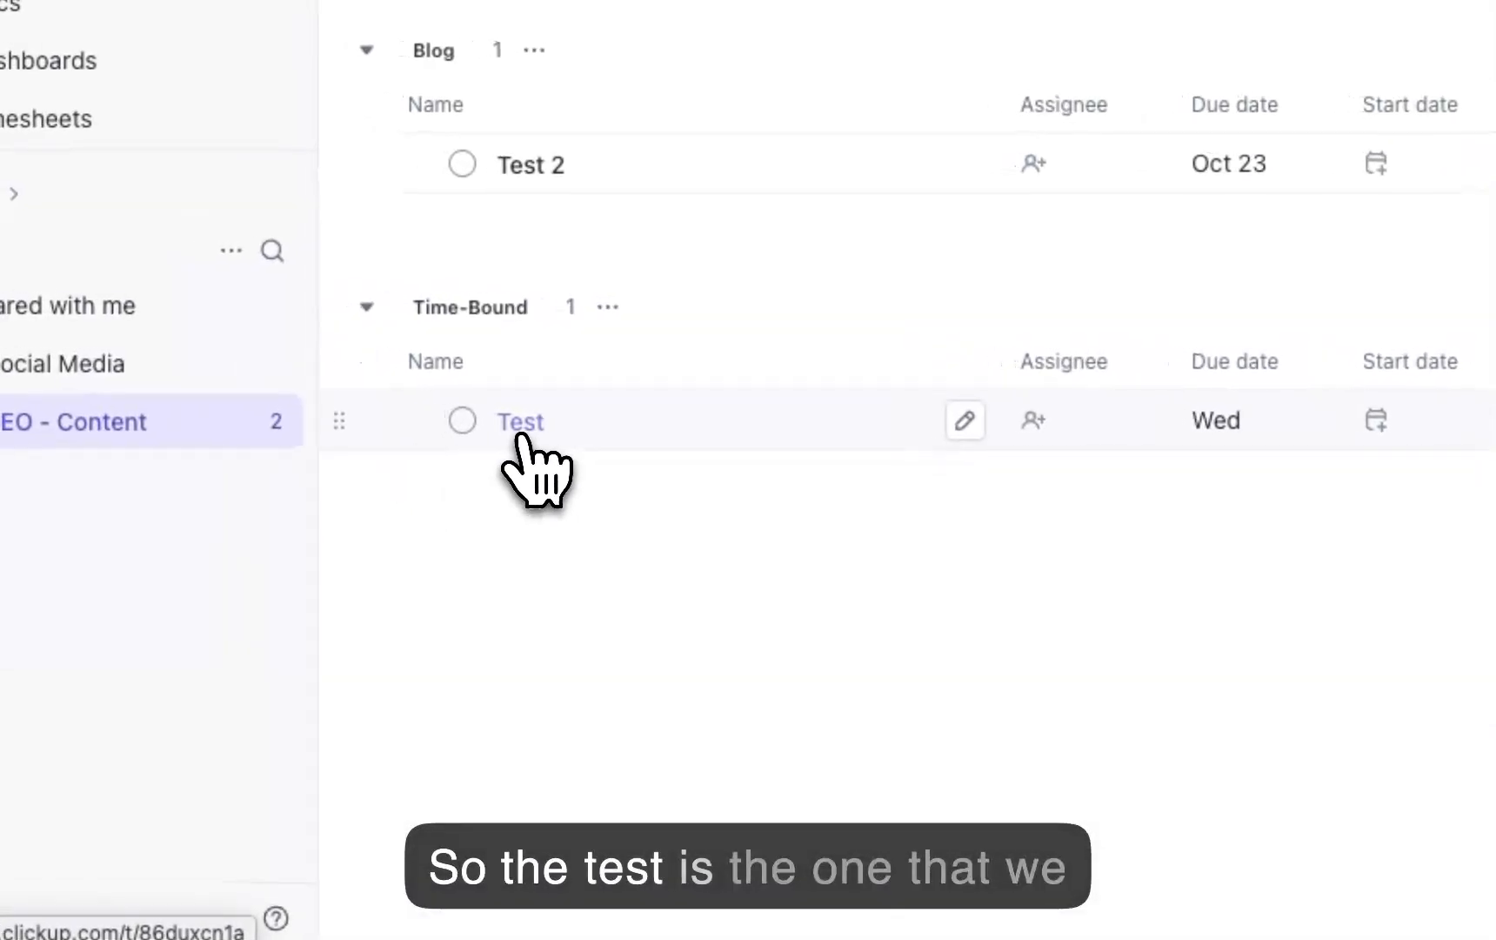
pyautogui.click(422, 418)
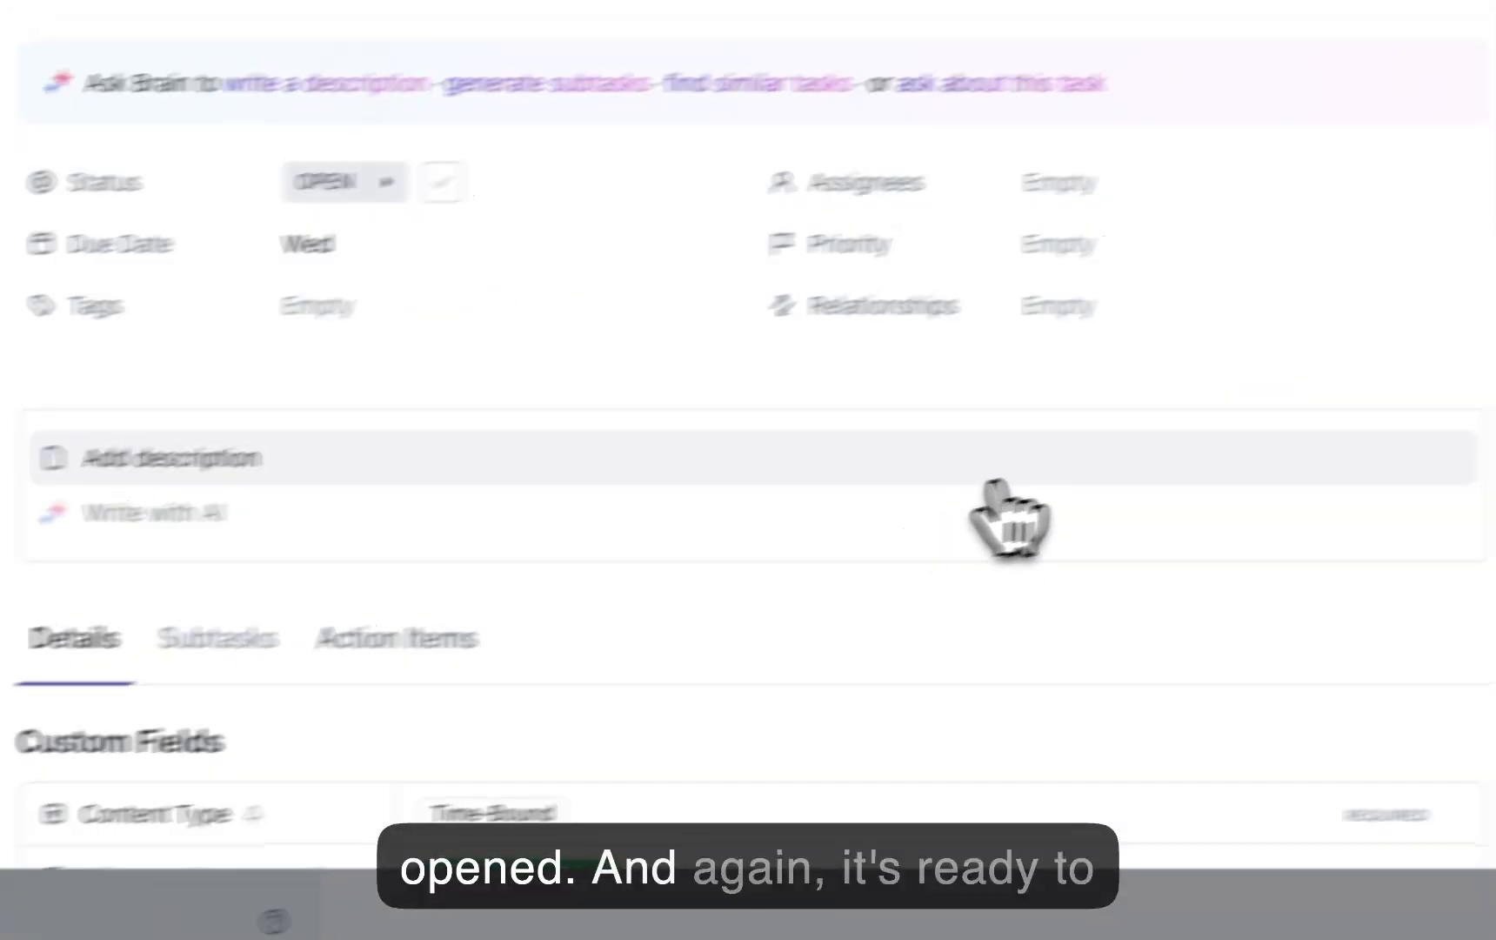
pyautogui.scroll(-3, 642, 466)
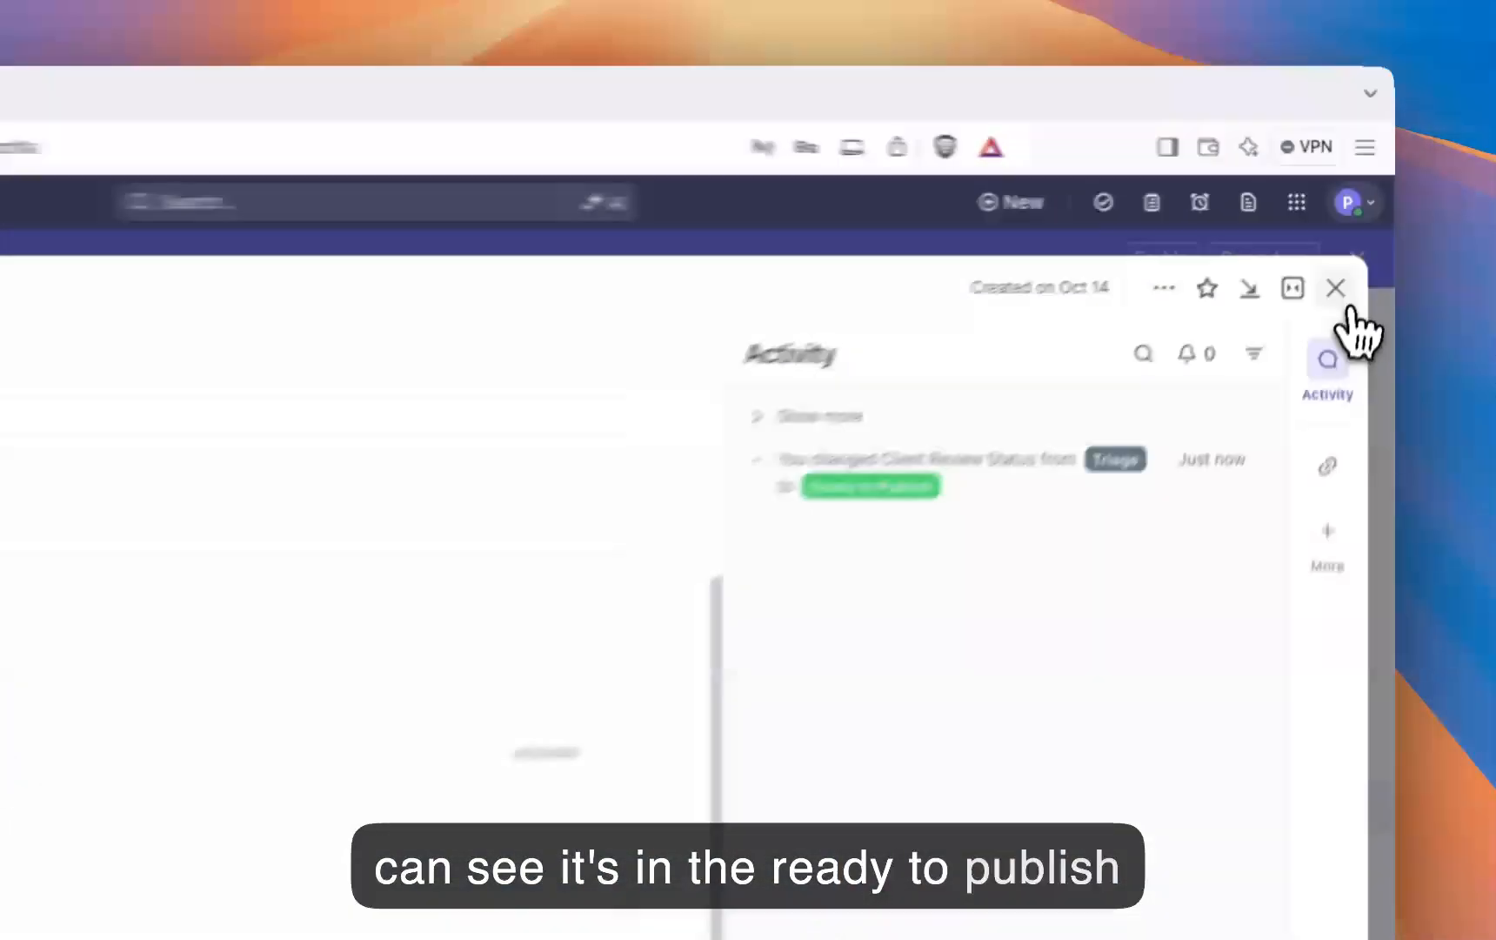
pyautogui.click(1357, 243)
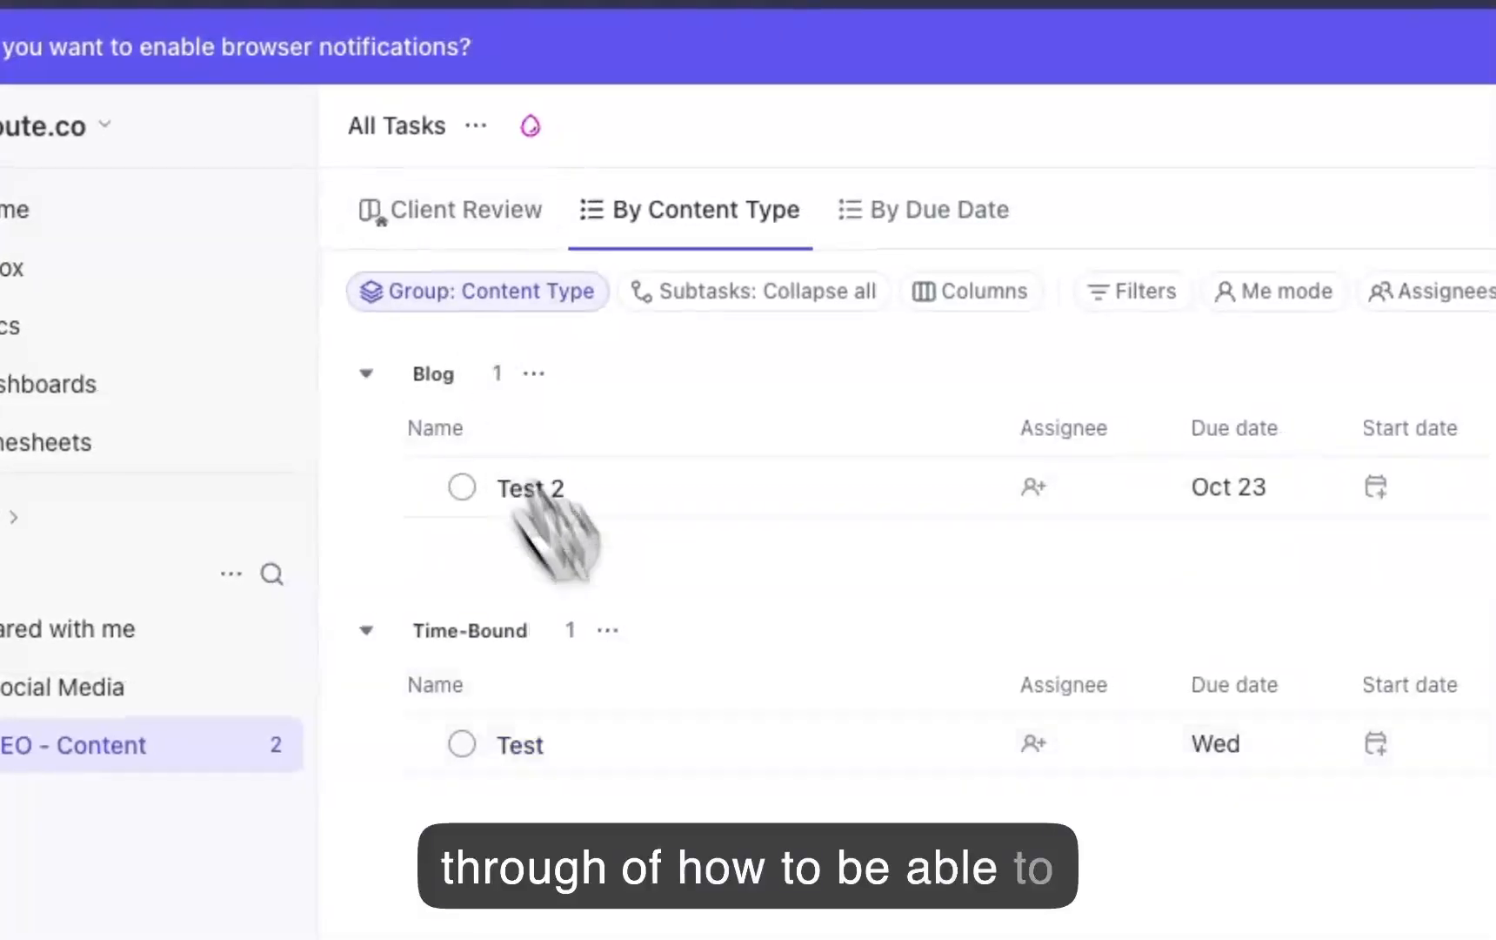
# Step: View the SEO - Content tasks by due date and return to the By Content Type view
pyautogui.click(923, 213)
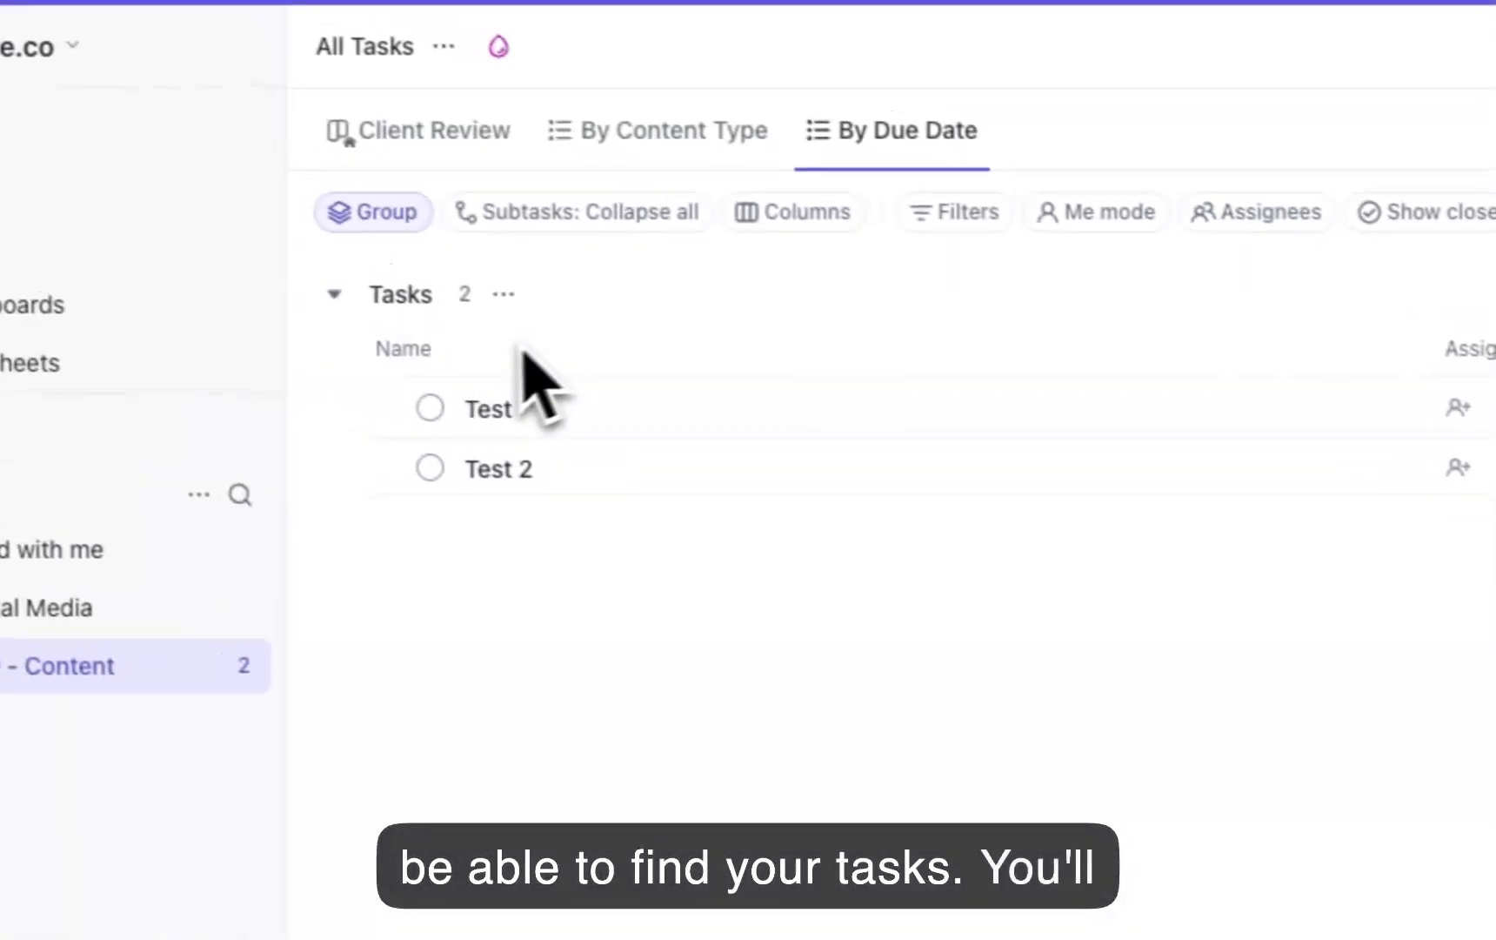
pyautogui.click(661, 130)
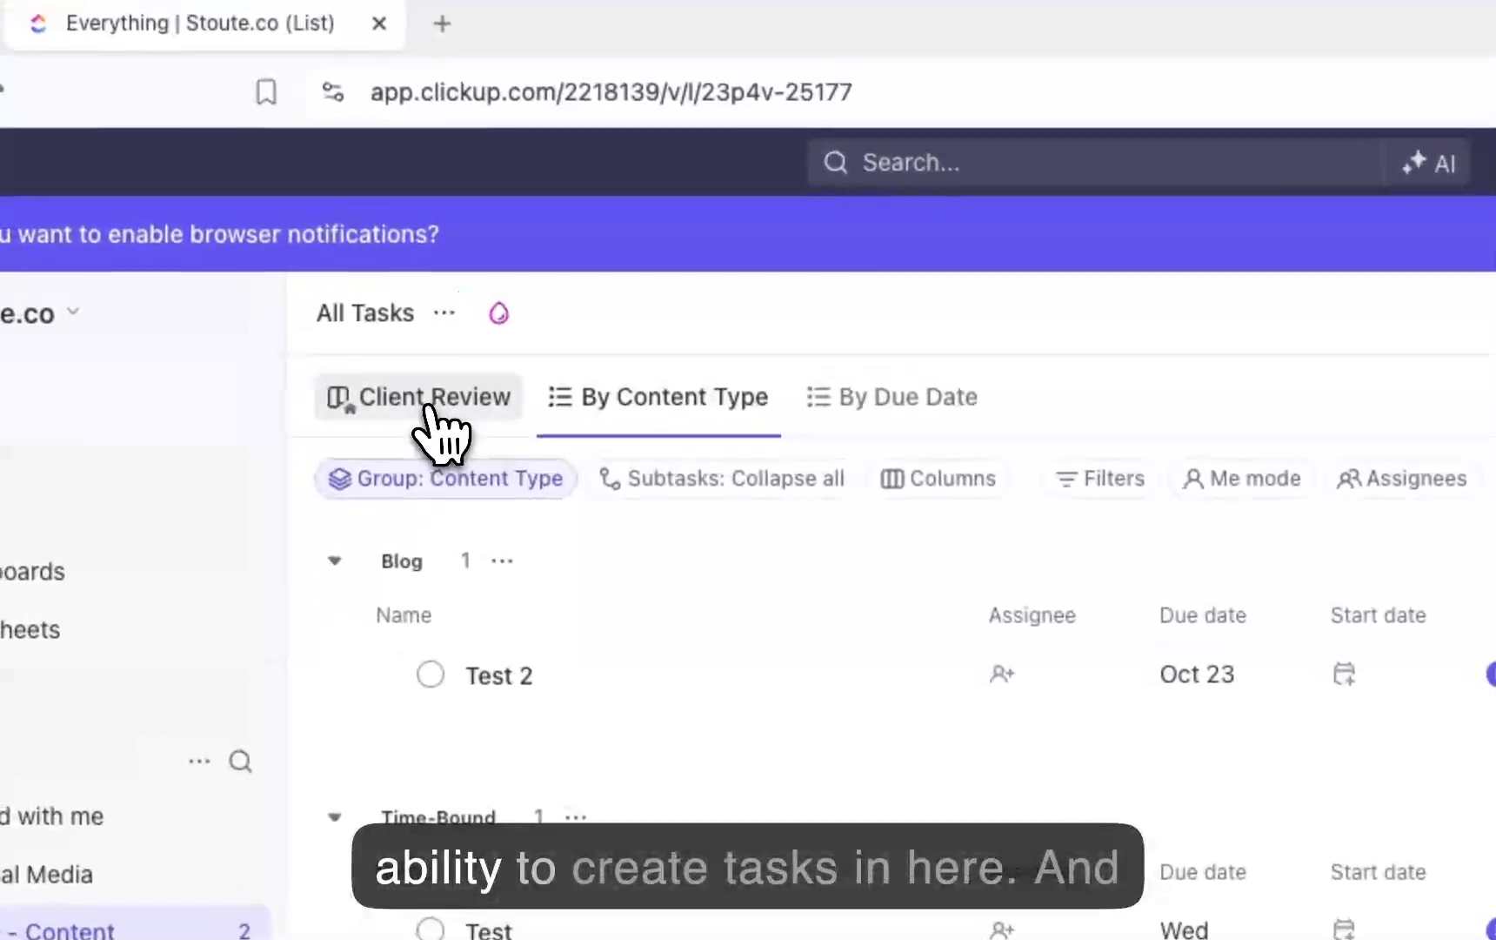
# Step: Return to the Client Review board, then open the Project Collaboration - Example dashboard
pyautogui.click(429, 401)
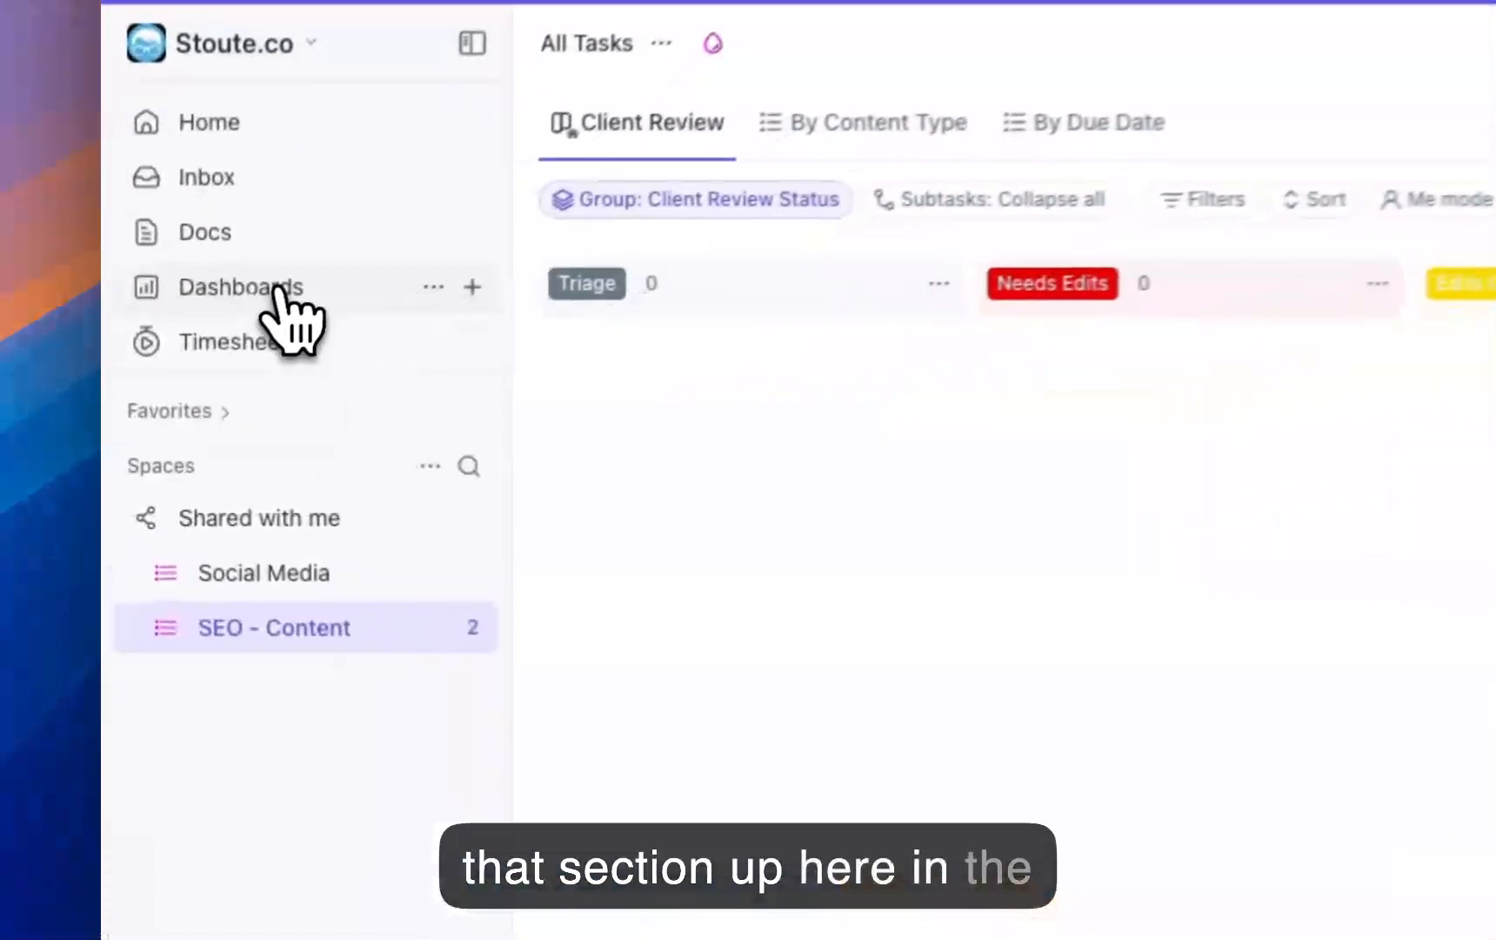
pyautogui.click(178, 394)
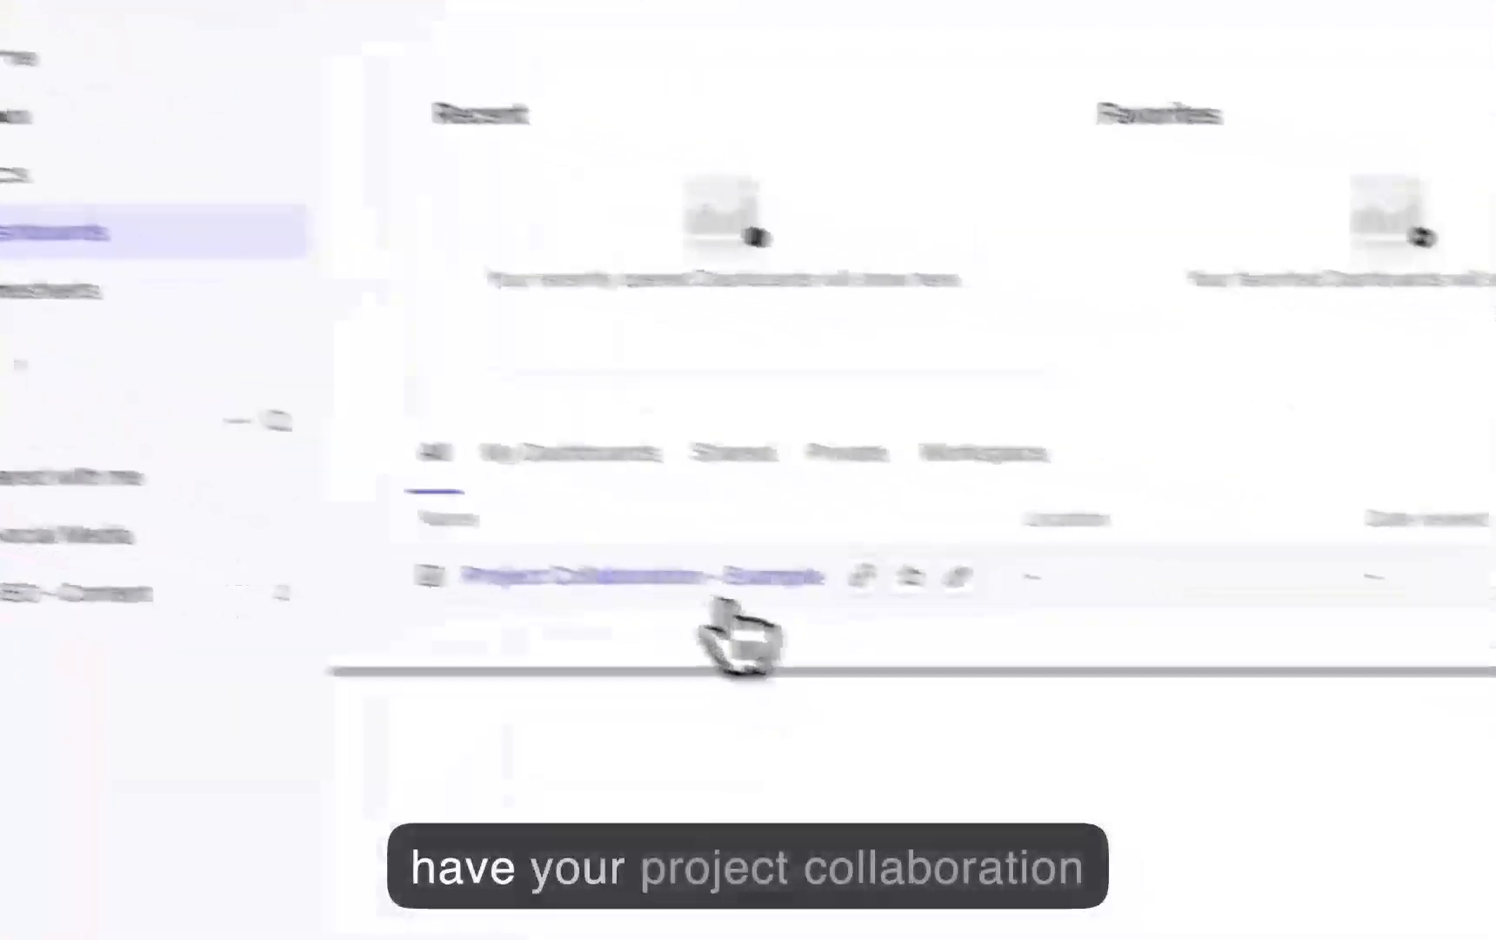
pyautogui.click(557, 536)
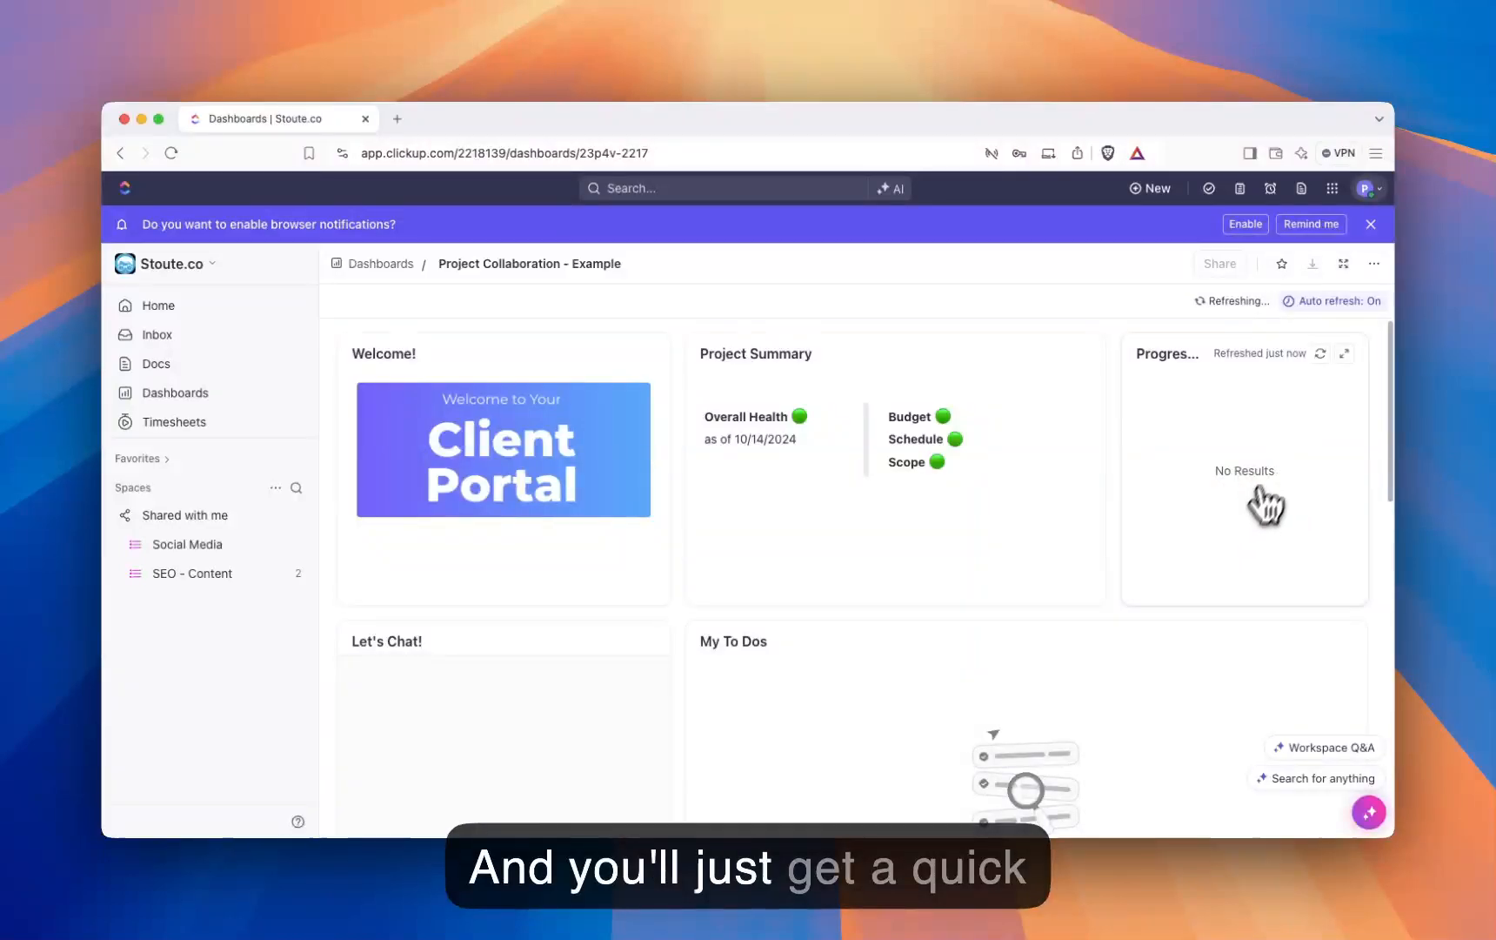
# Step: Post the message "Hello!" in the dashboard's Let's Chat! card
pyautogui.scroll(-5, 1261, 491)
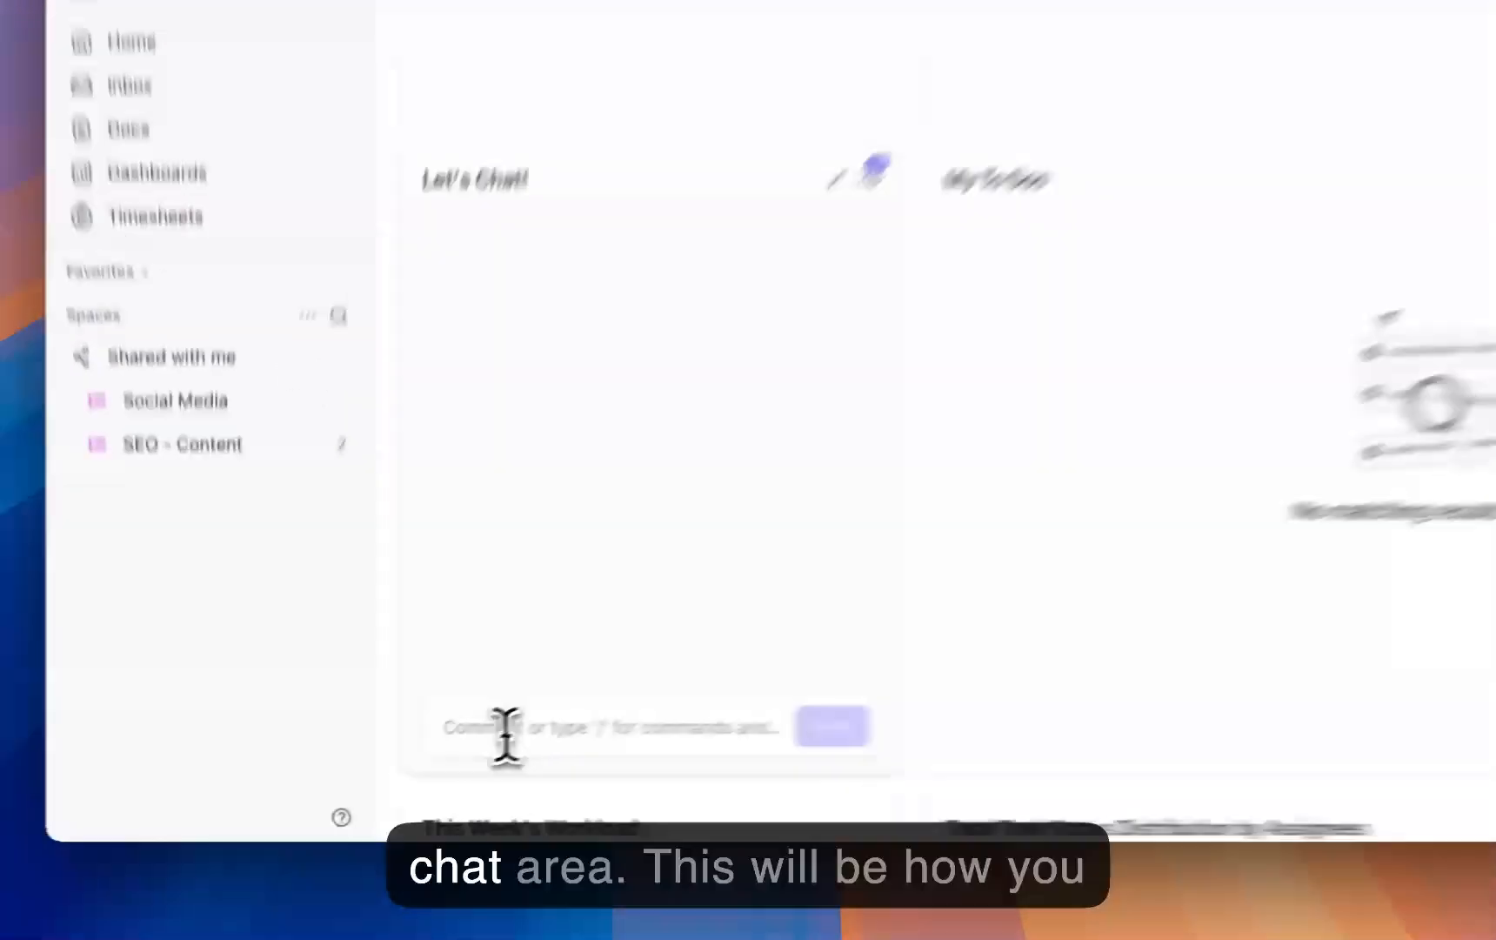
pyautogui.click(402, 763)
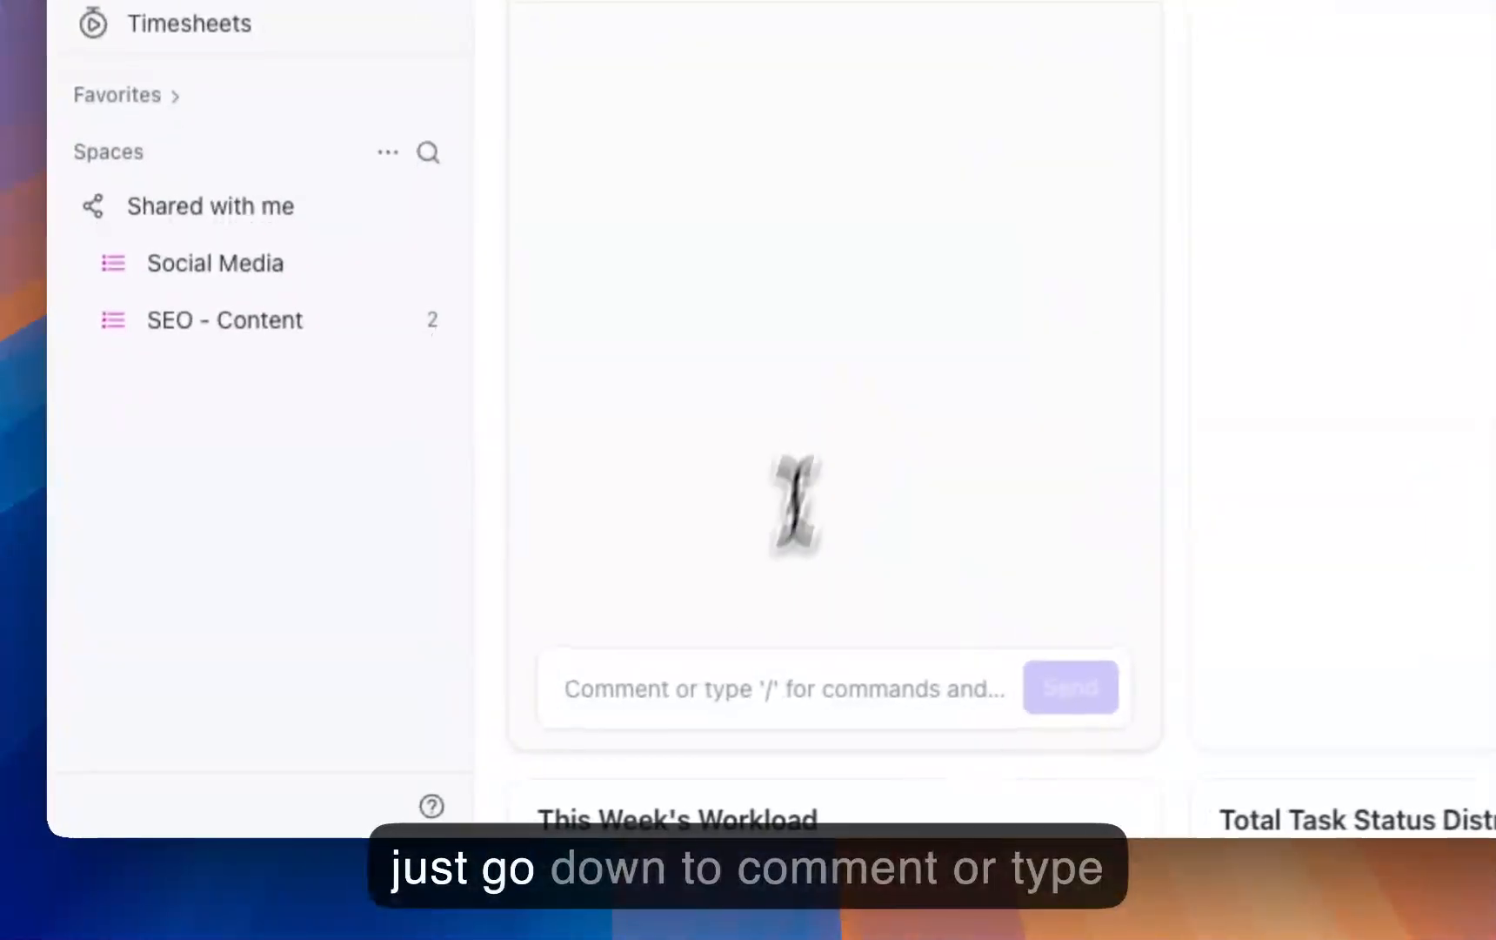
pyautogui.click(767, 694)
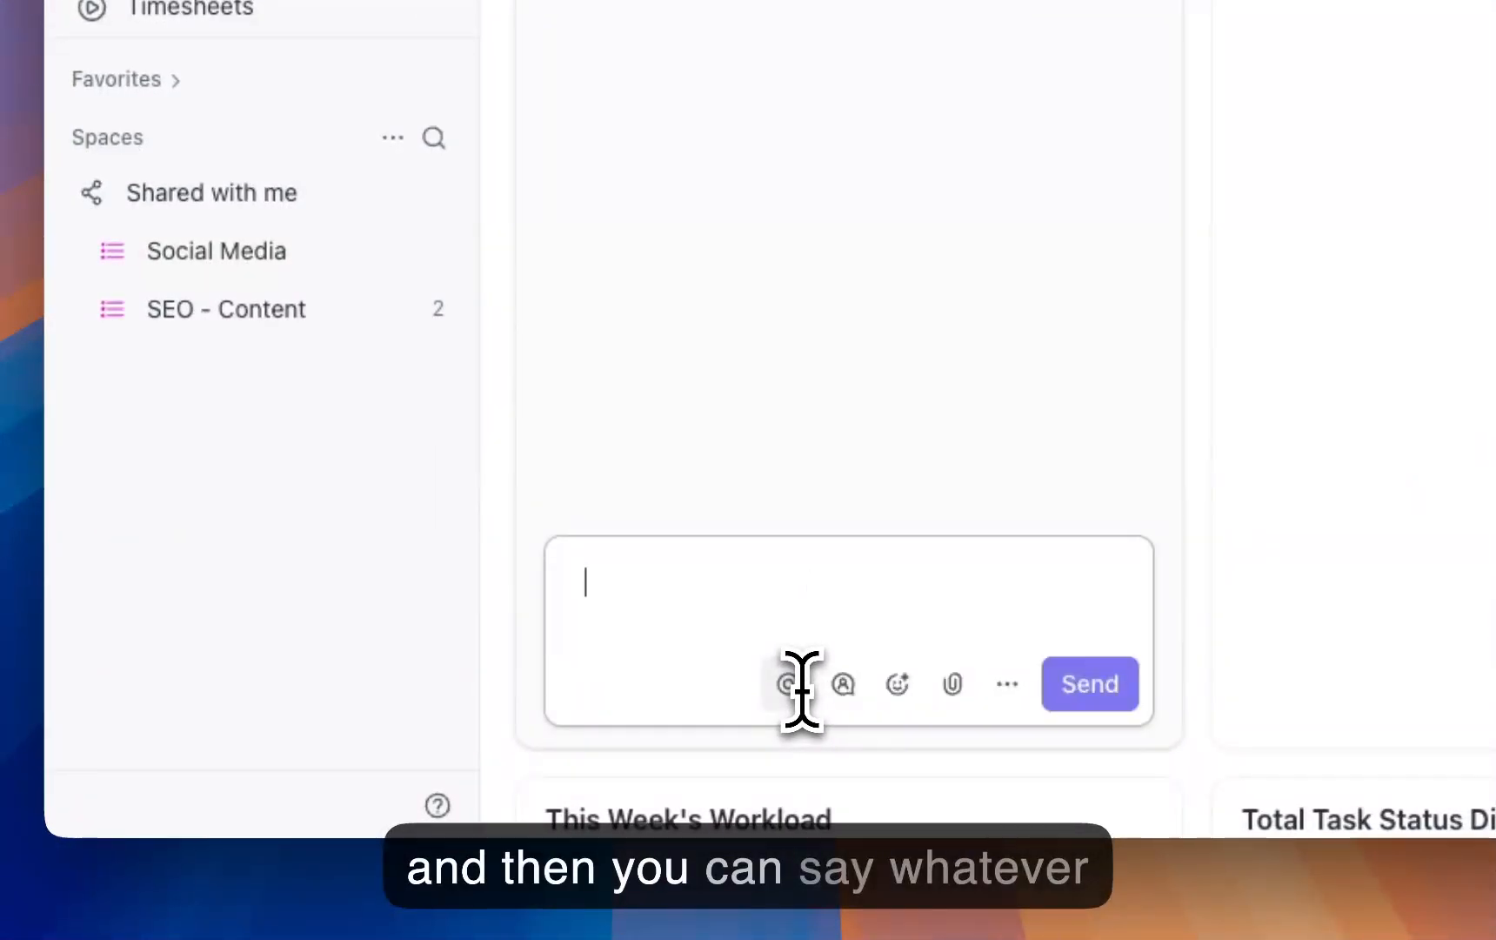
pyautogui.write('Hello!')
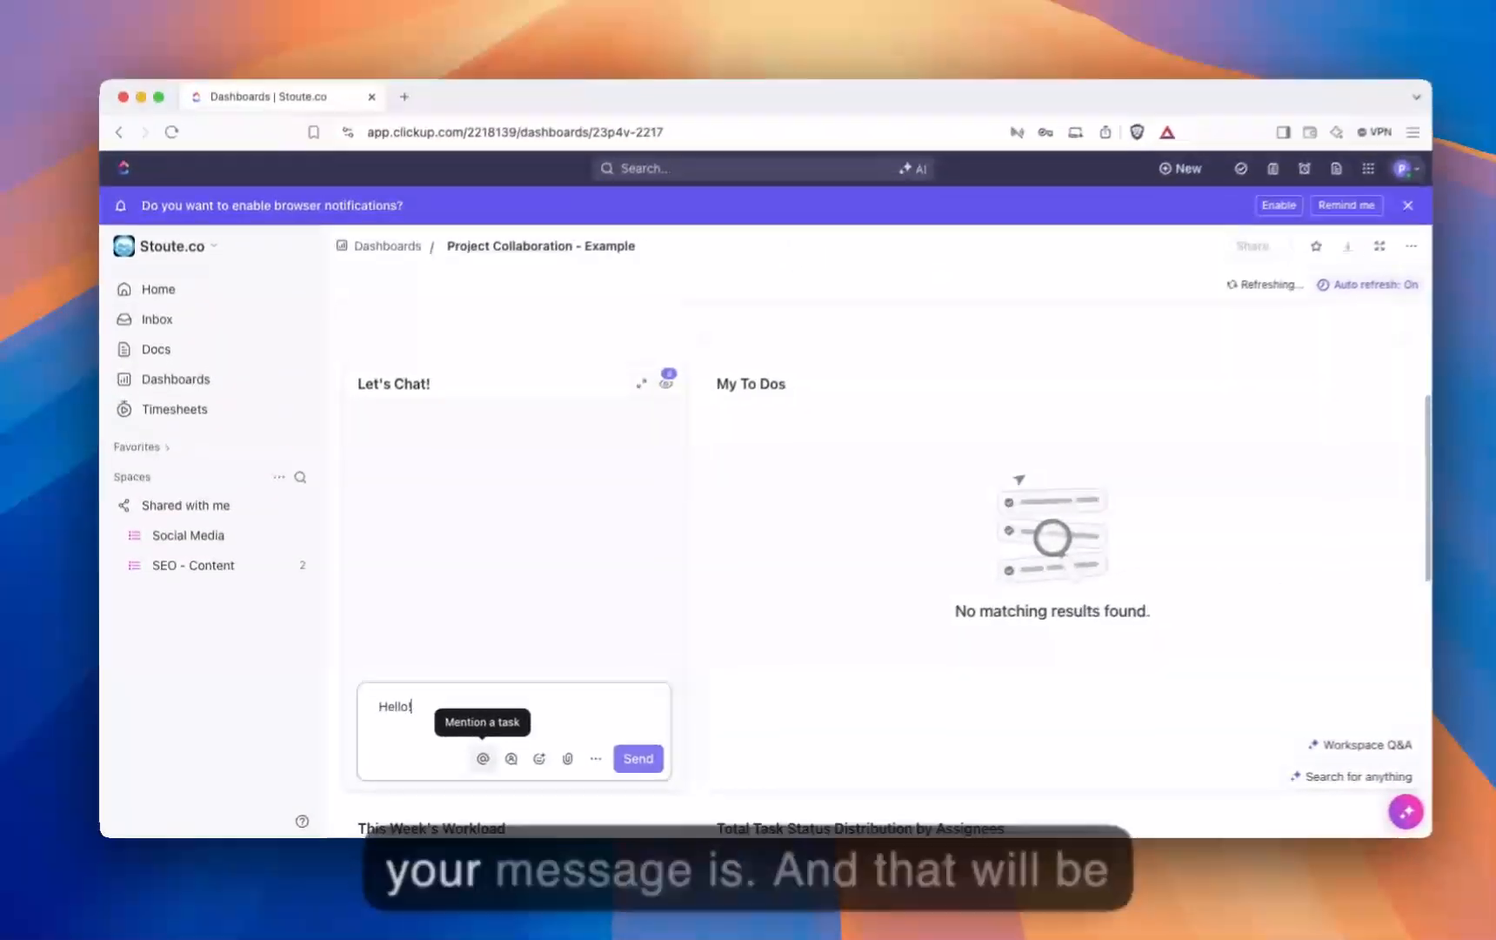
pyautogui.press('Return')
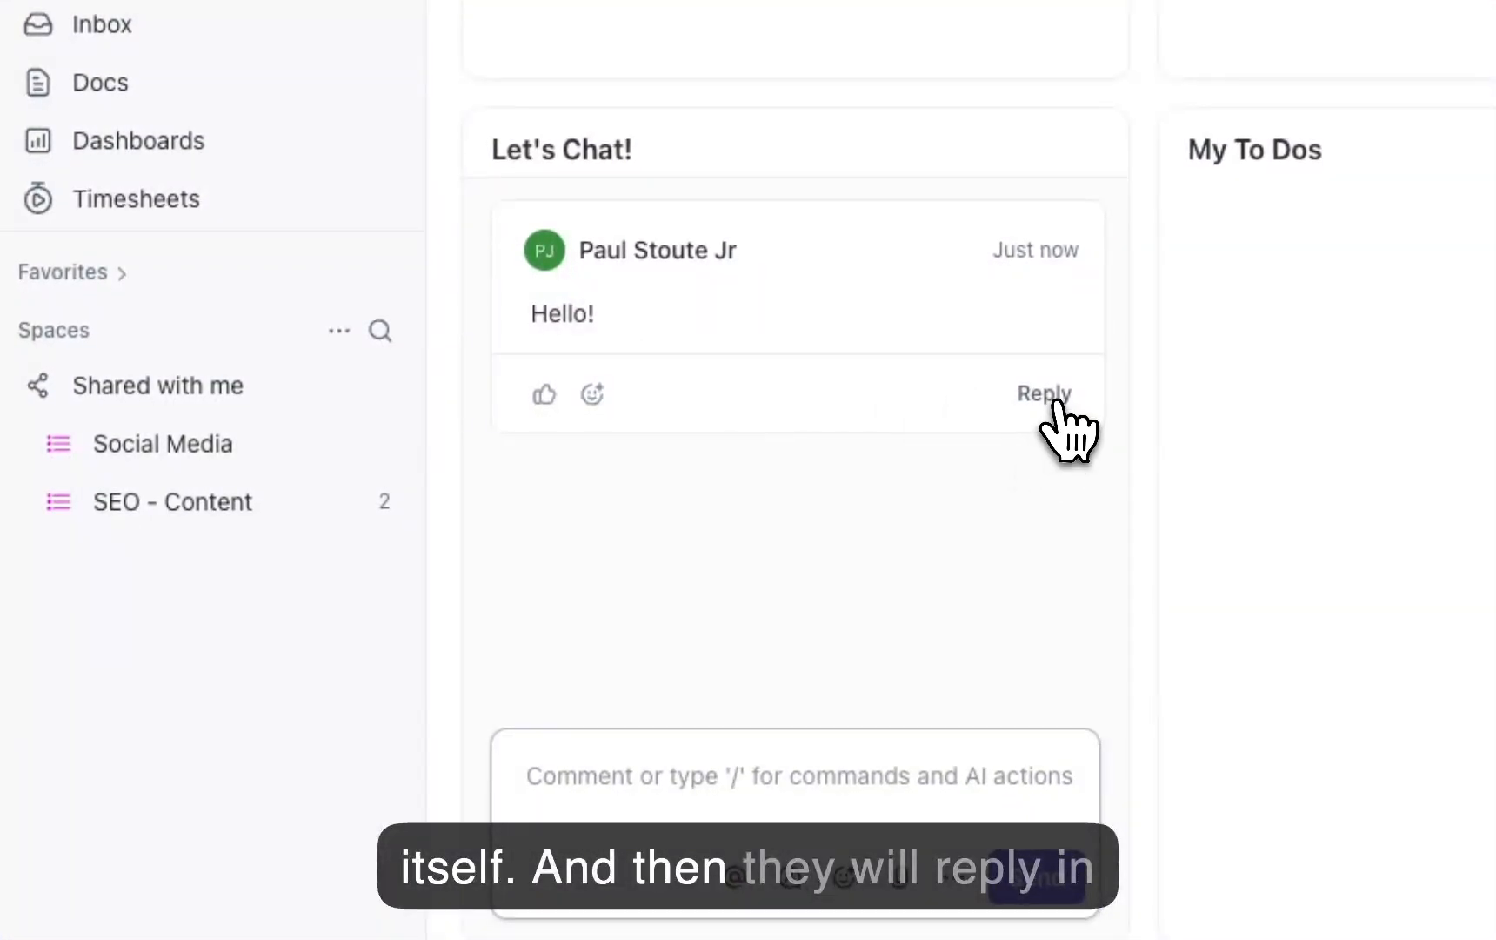
# Step: Open the reply thread under the "Hello!" message and close it without replying
pyautogui.click(1046, 396)
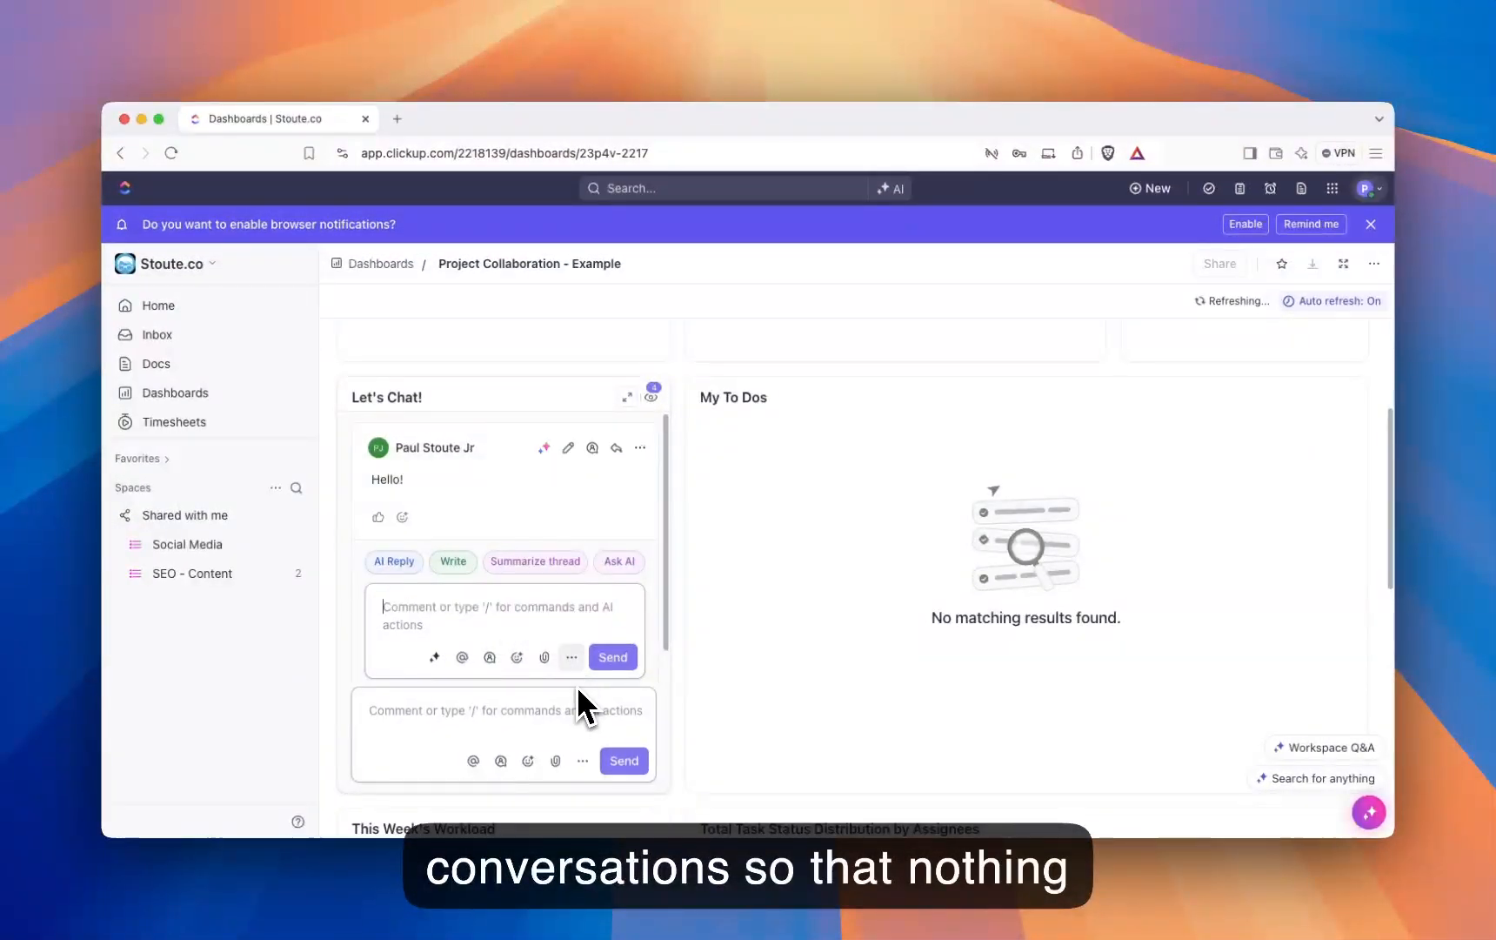
pyautogui.scroll(-1, 582, 621)
pyautogui.click(508, 665)
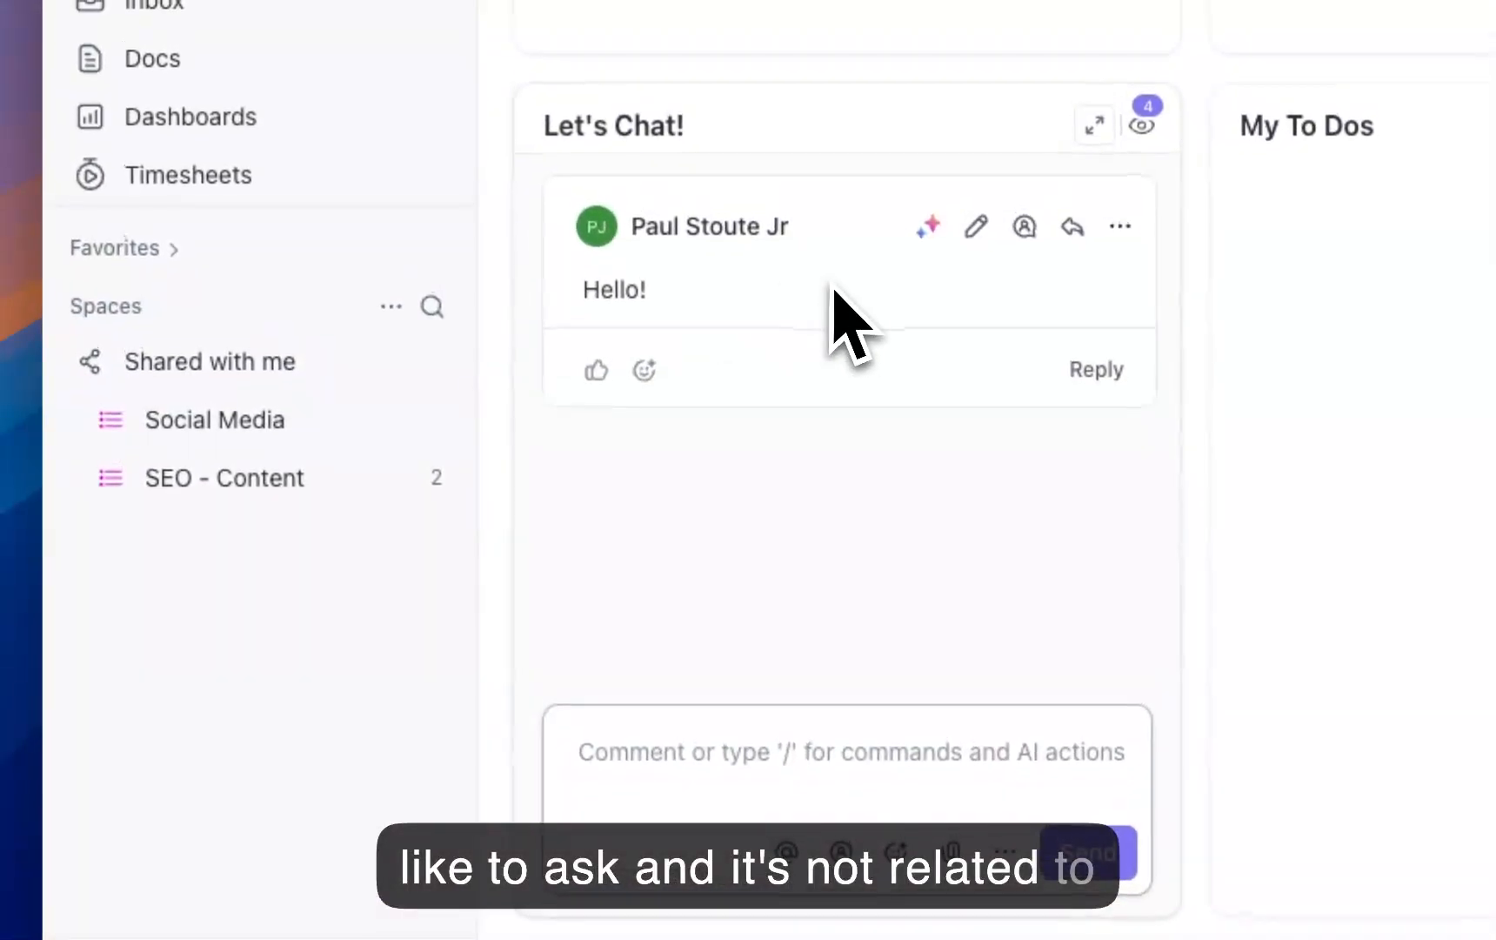
# Step: Post a second message, "Hello@!", in the Let's Chat! card
pyautogui.click(736, 734)
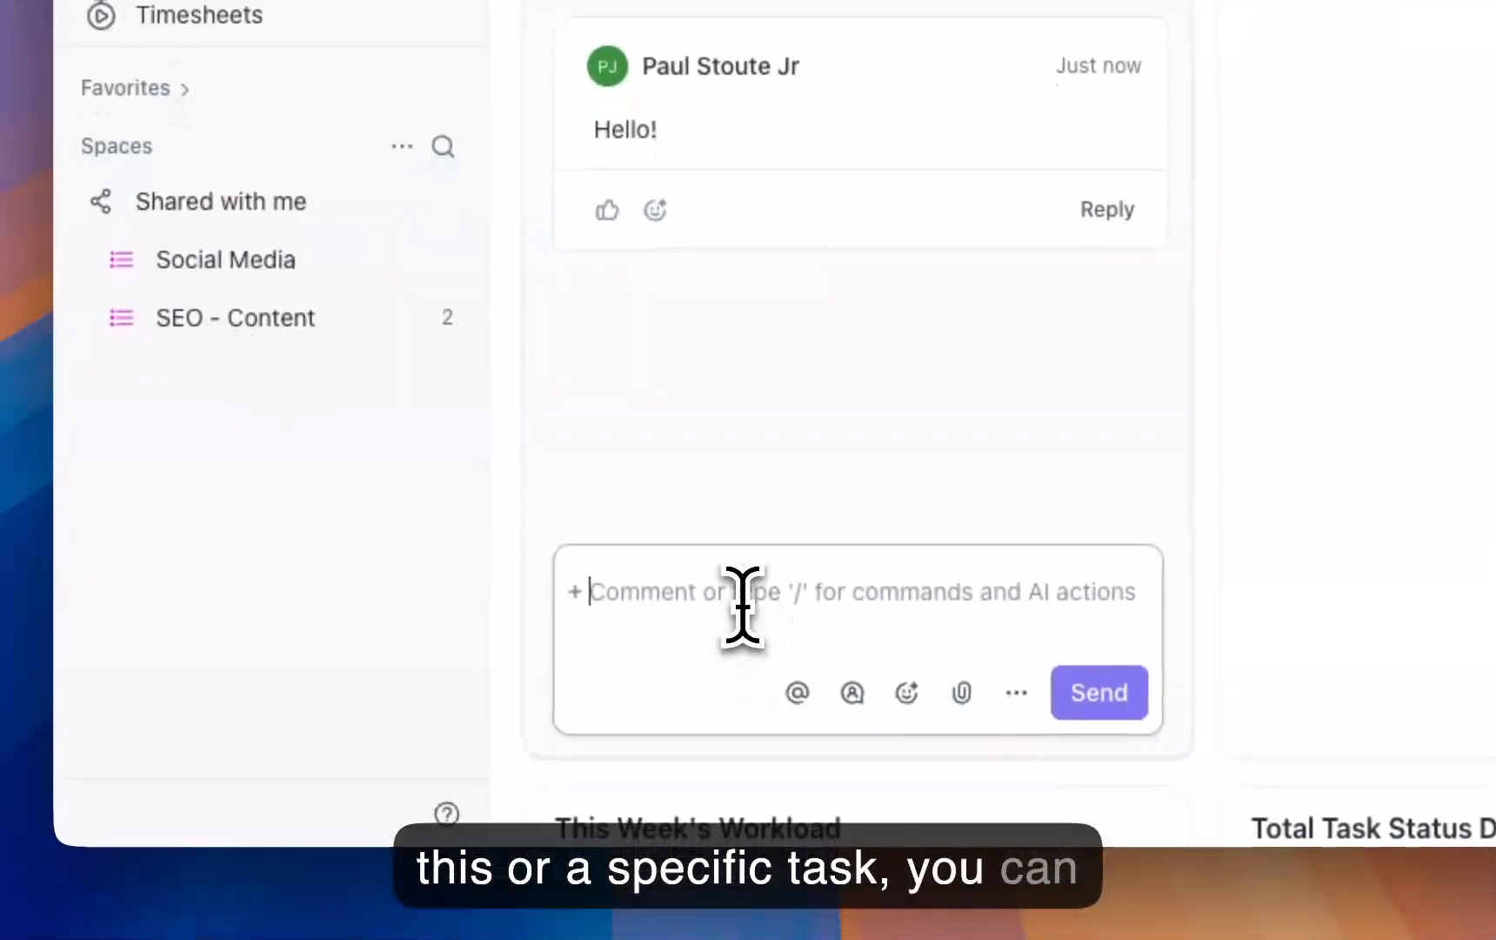
pyautogui.write('Hello')
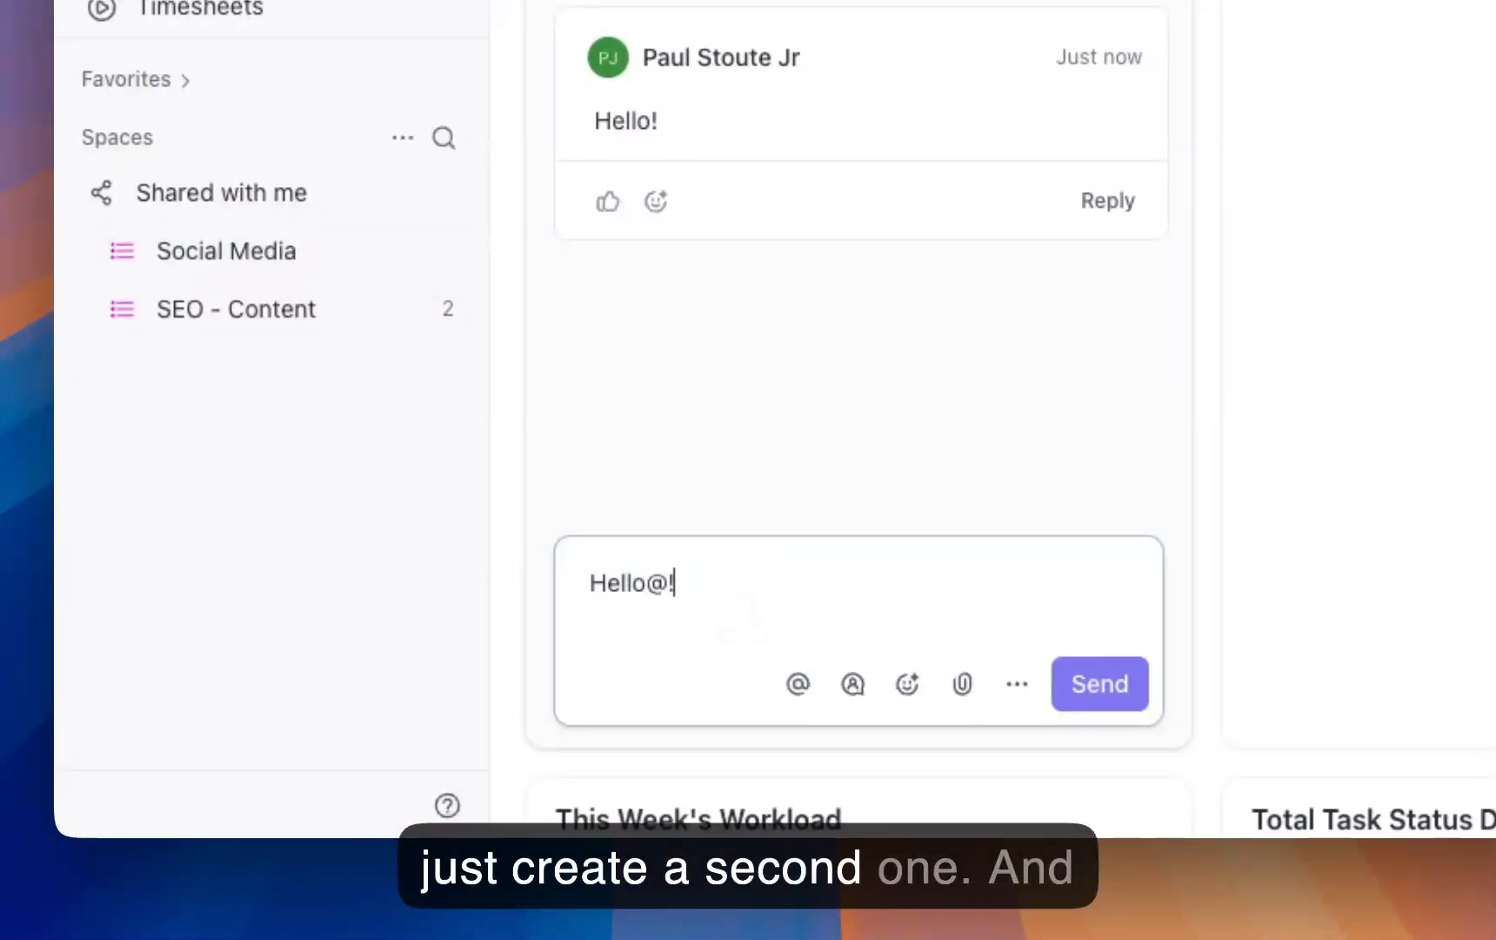
pyautogui.write('@!')
pyautogui.press('Return')
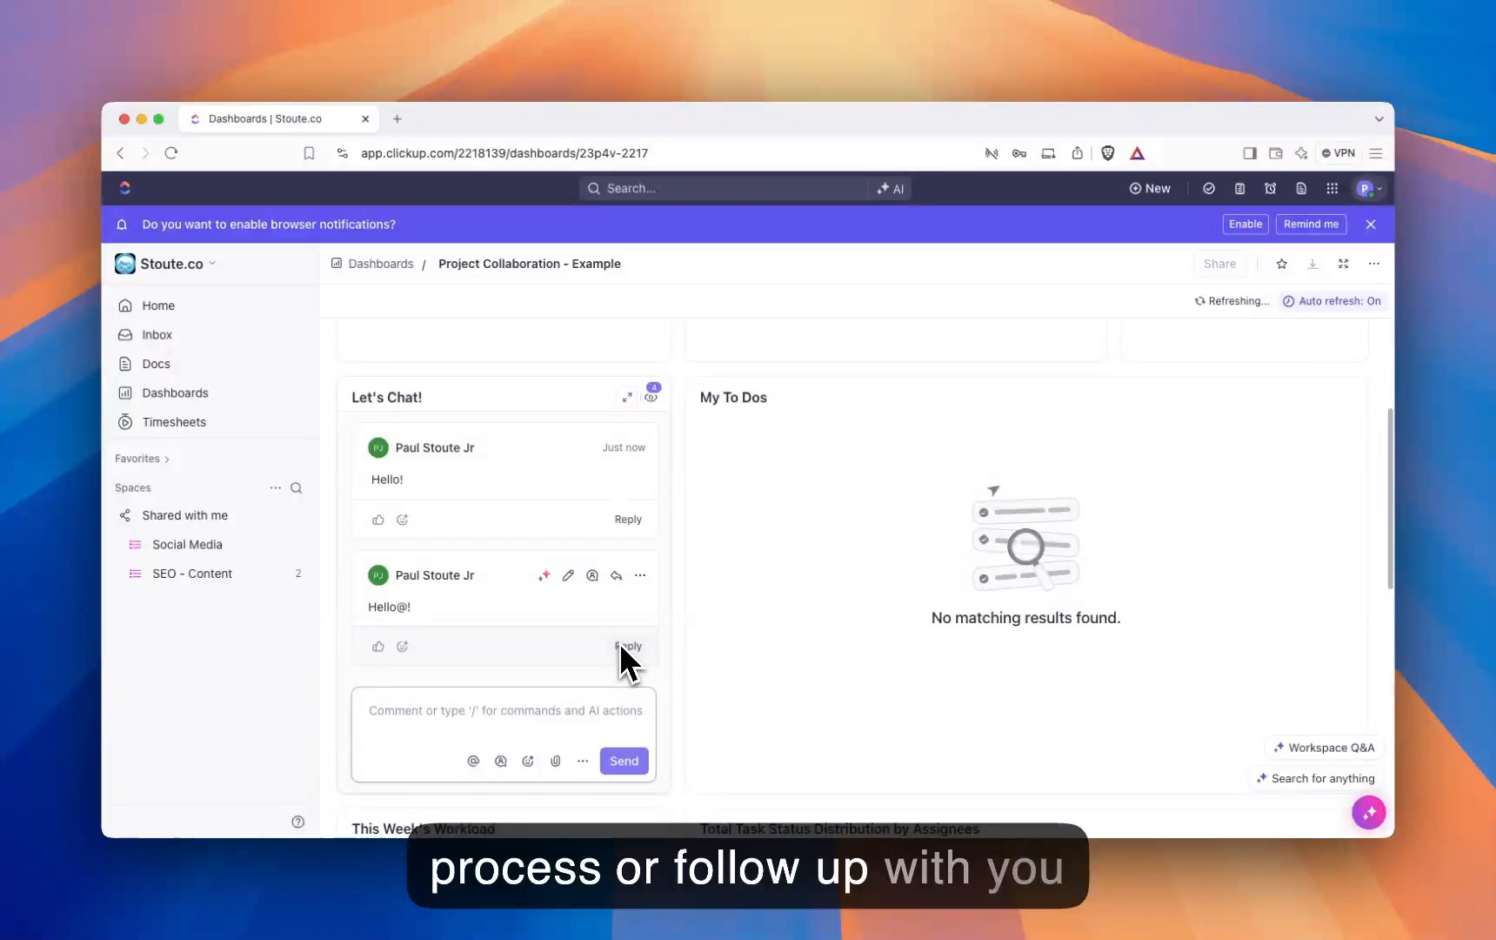
# Step: Post a third message, "Hello3!", in the Let's Chat! card
pyautogui.scroll(-6, 534, 635)
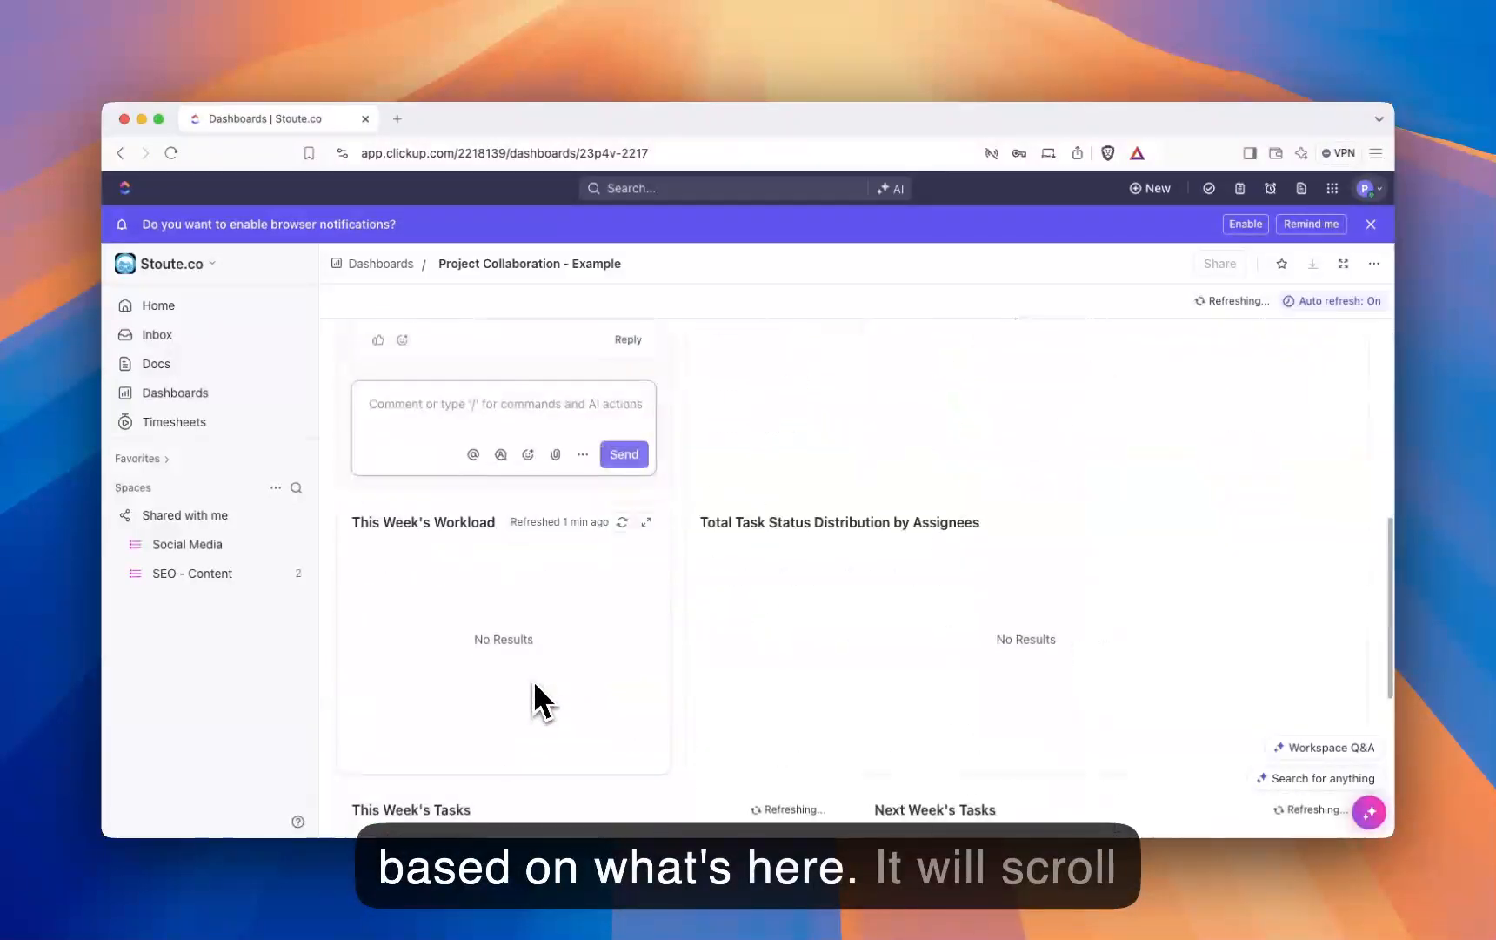
pyautogui.scroll(3, 513, 470)
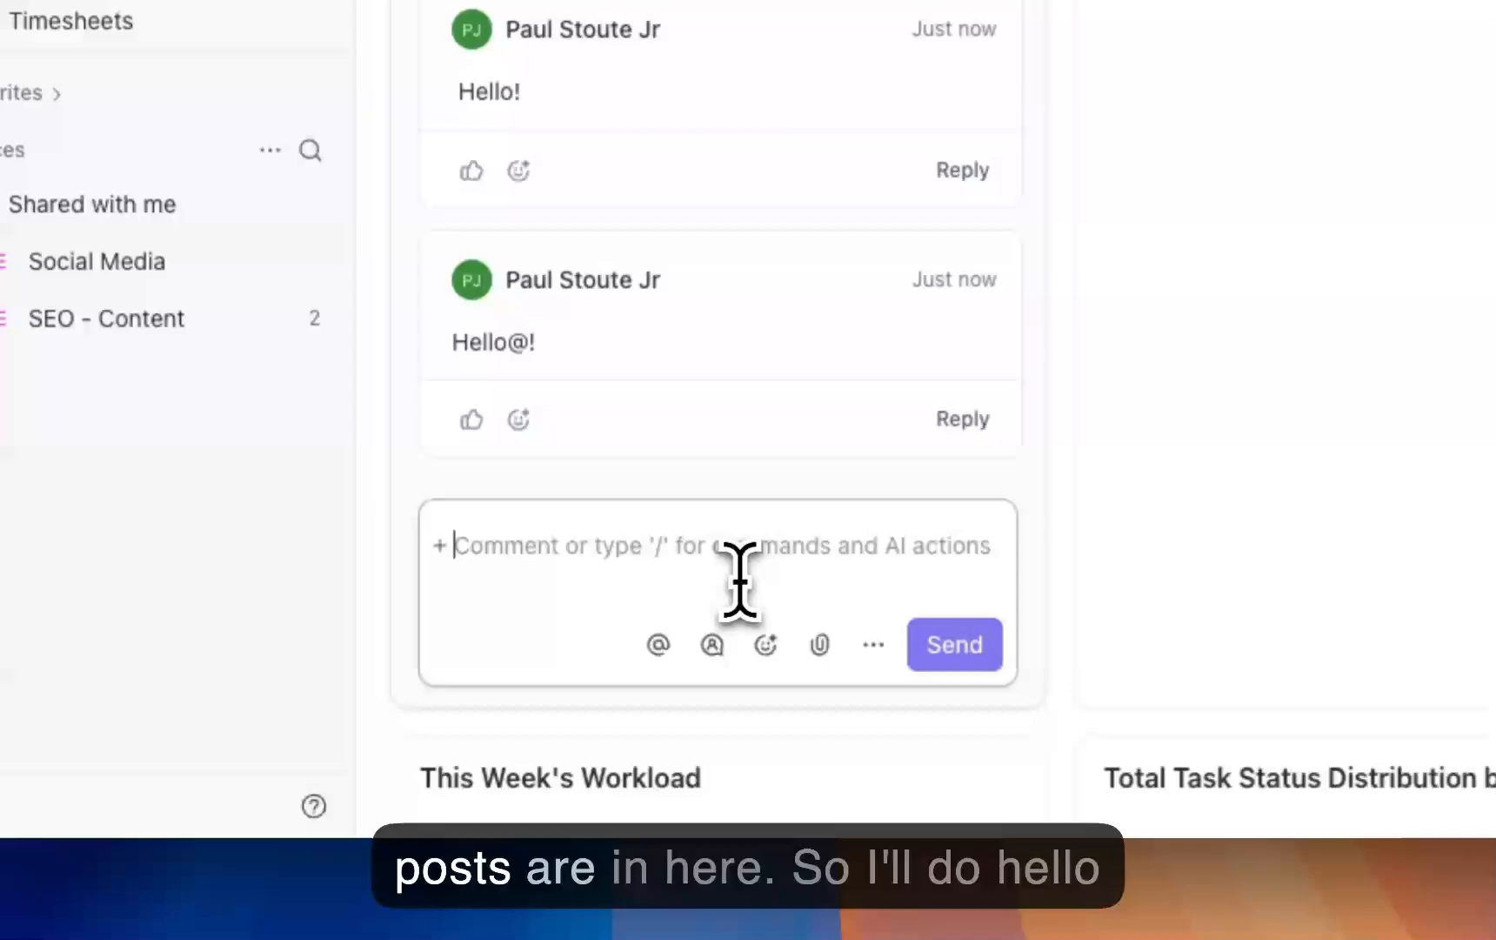
pyautogui.write('Hello3!')
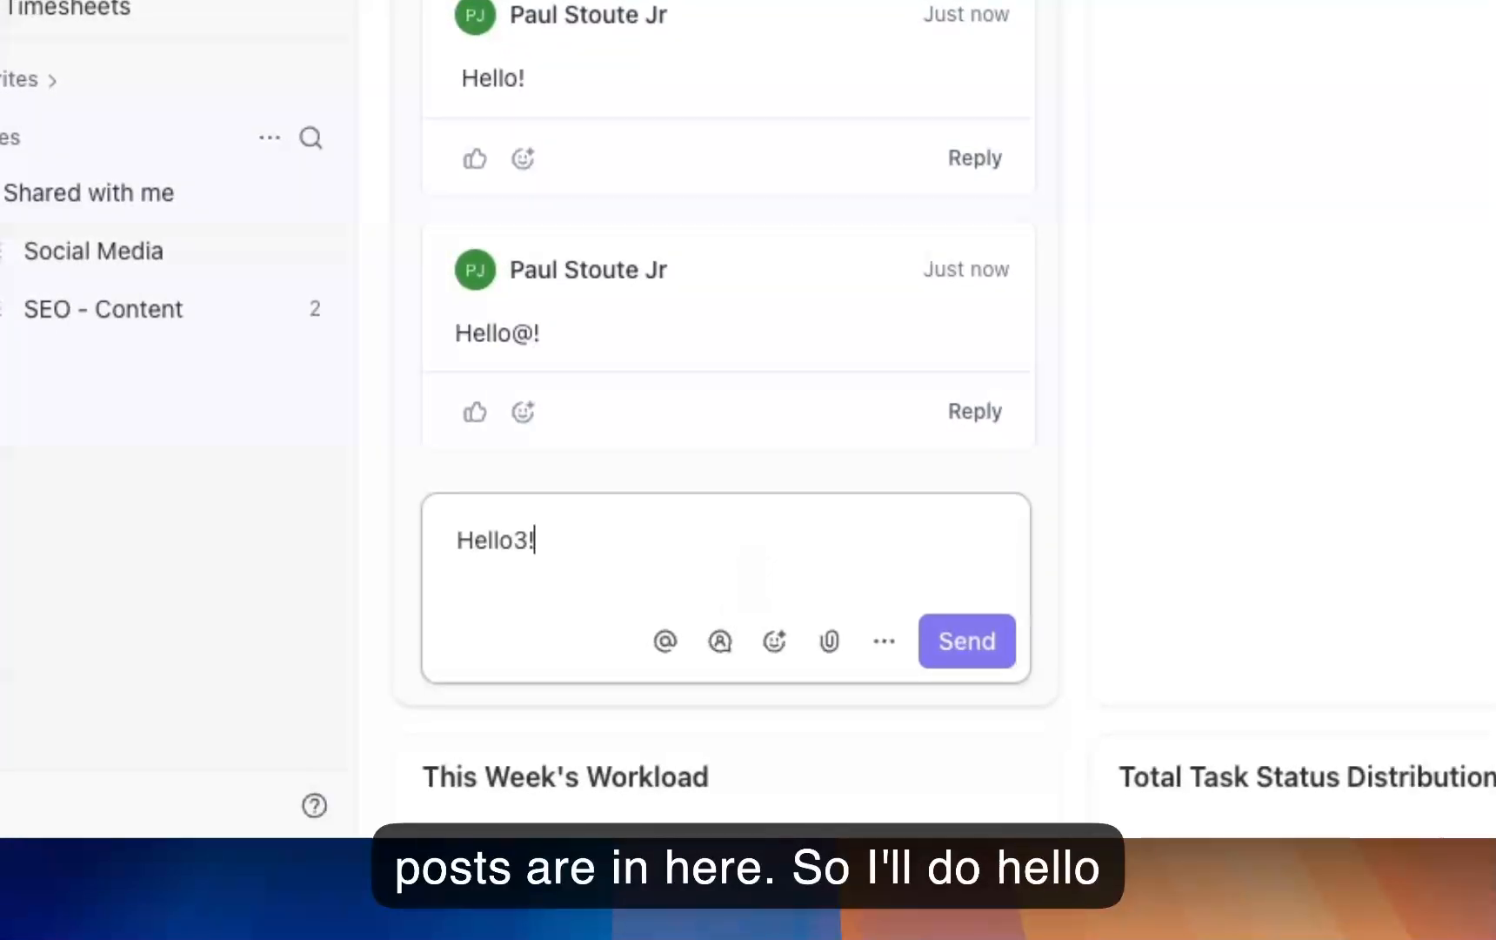
pyautogui.press('Return')
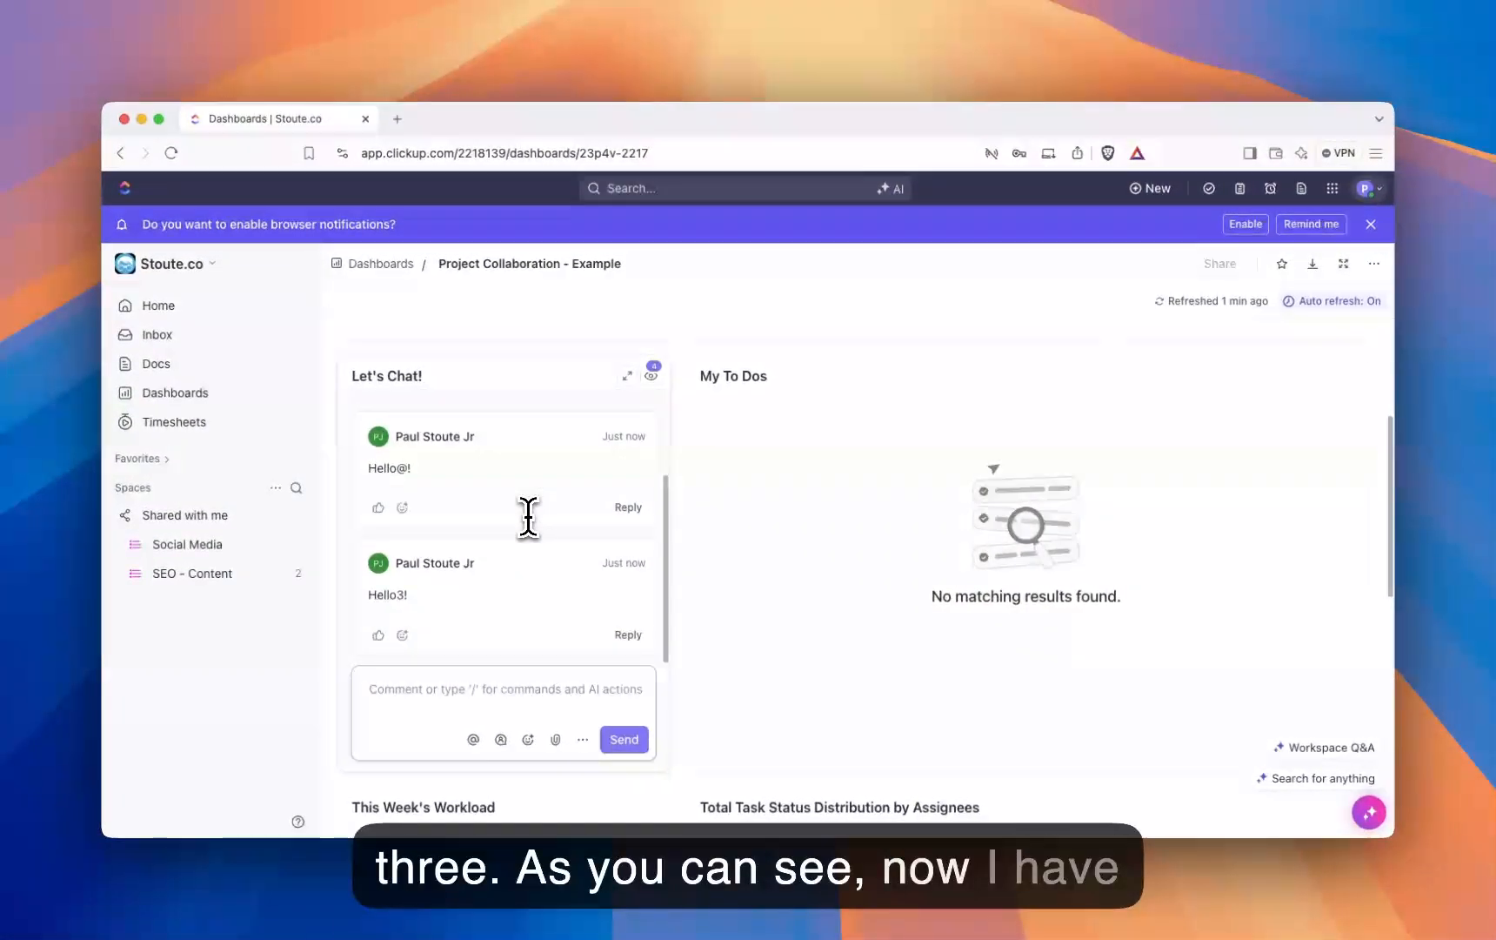
# Step: Look through the messages in the Let's Chat! card and the neighbouring My To Dos card
pyautogui.scroll(2, 528, 517)
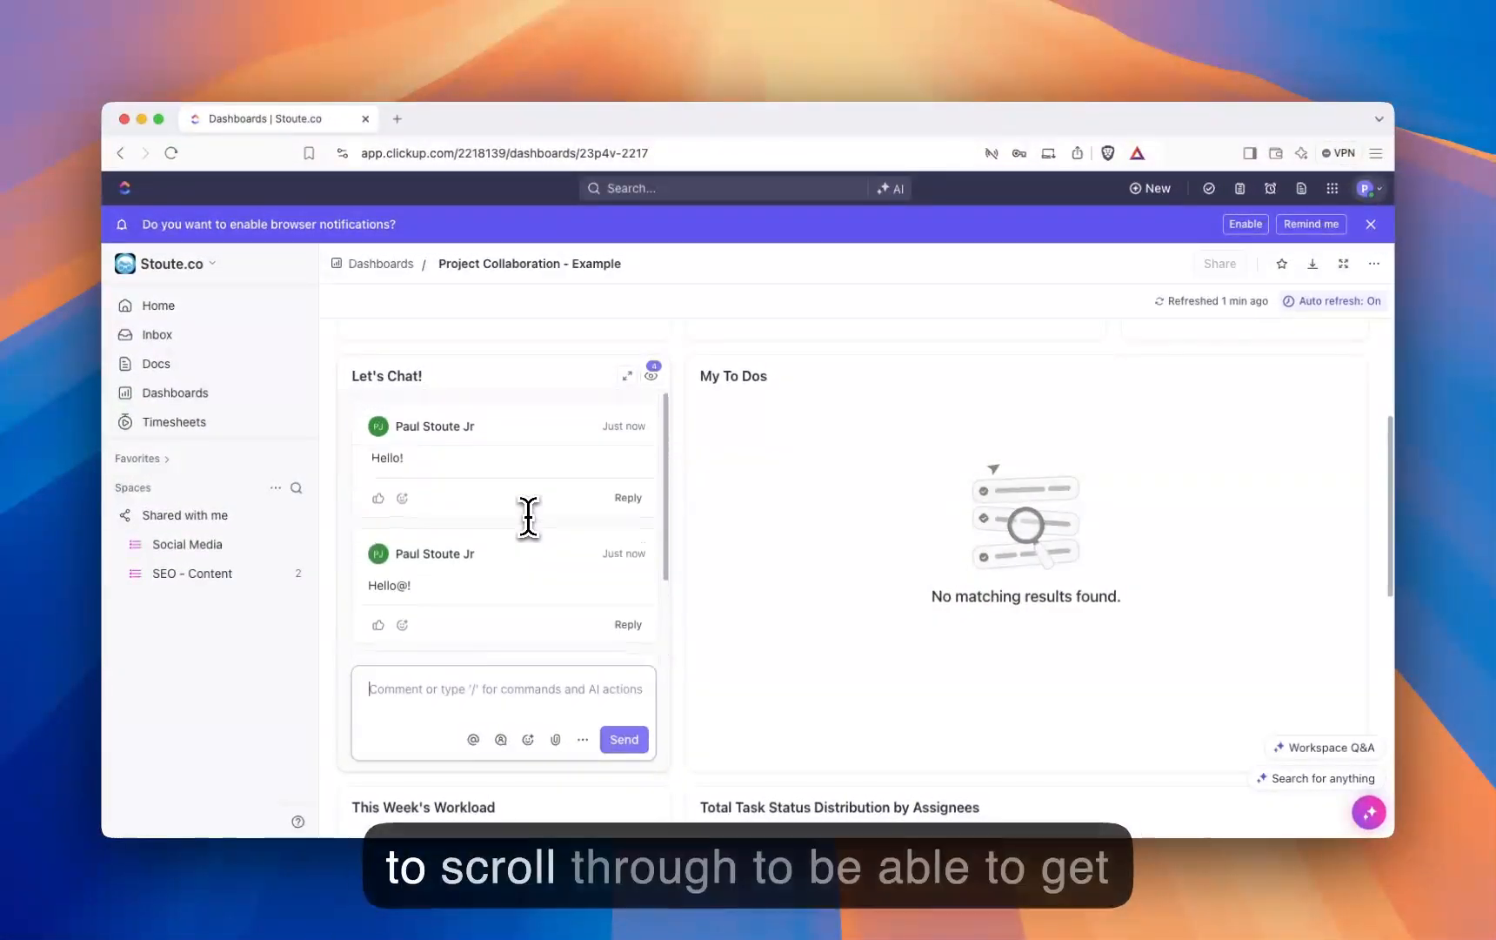
pyautogui.scroll(-2, 525, 534)
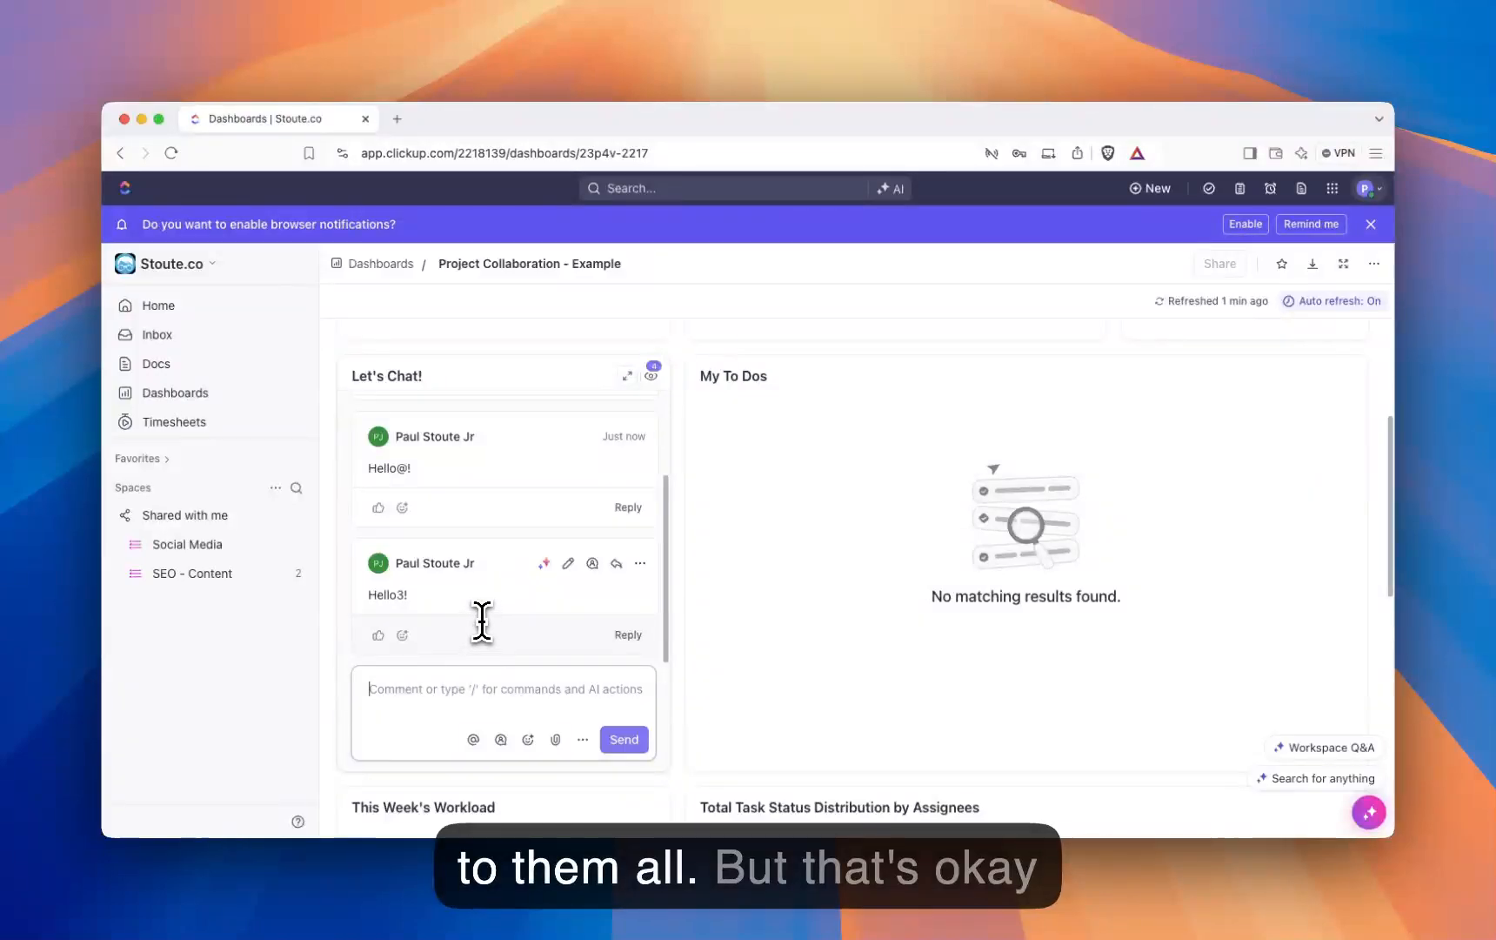
pyautogui.scroll(3, 560, 627)
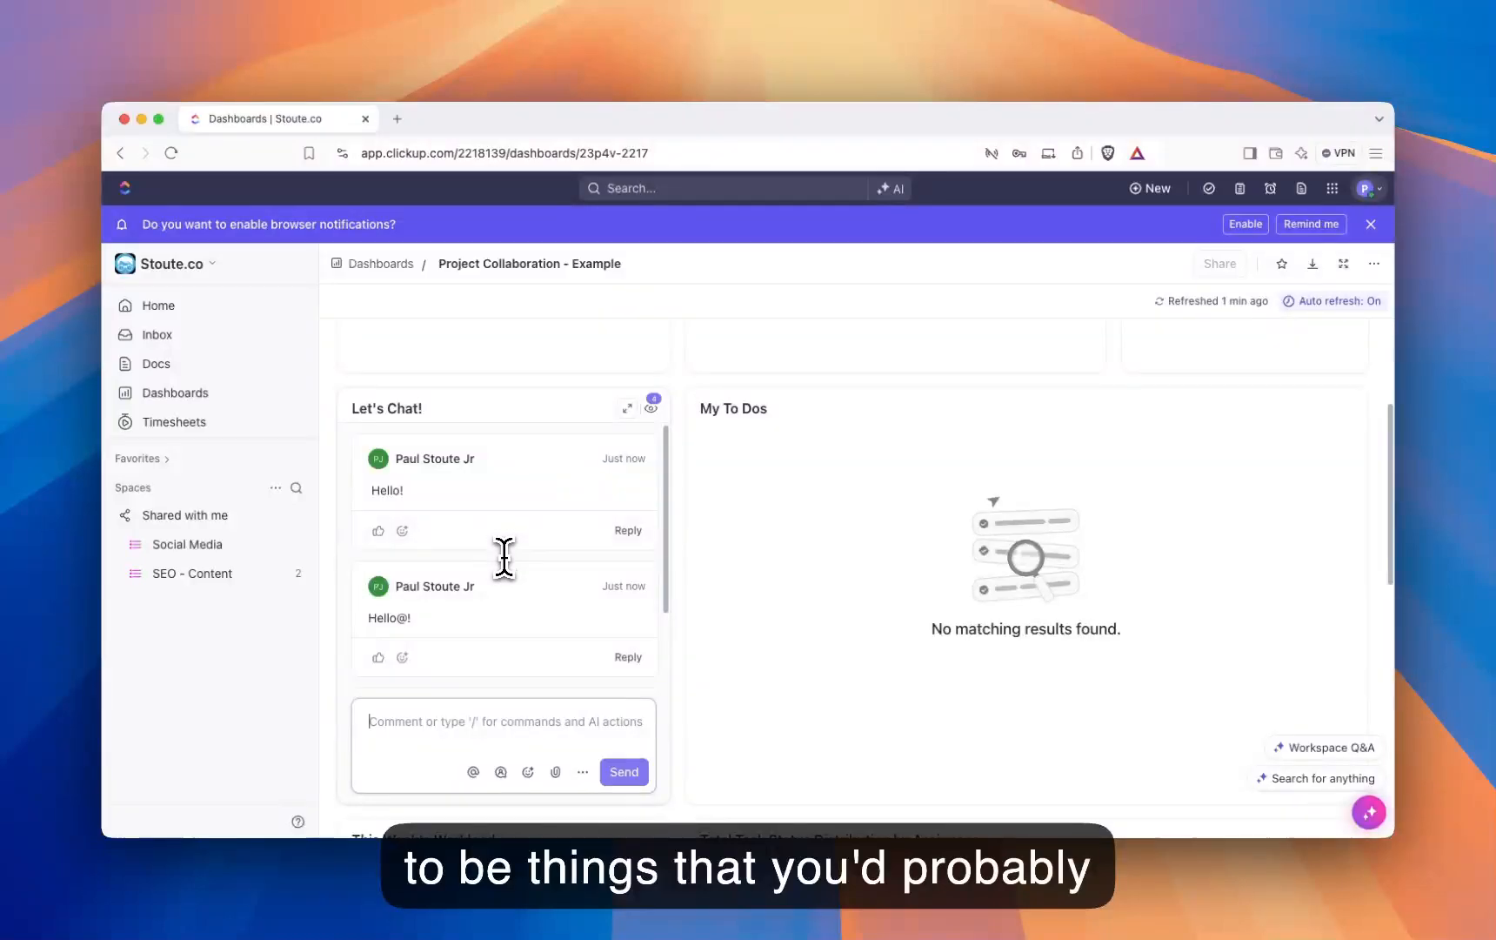
pyautogui.scroll(-5, 504, 557)
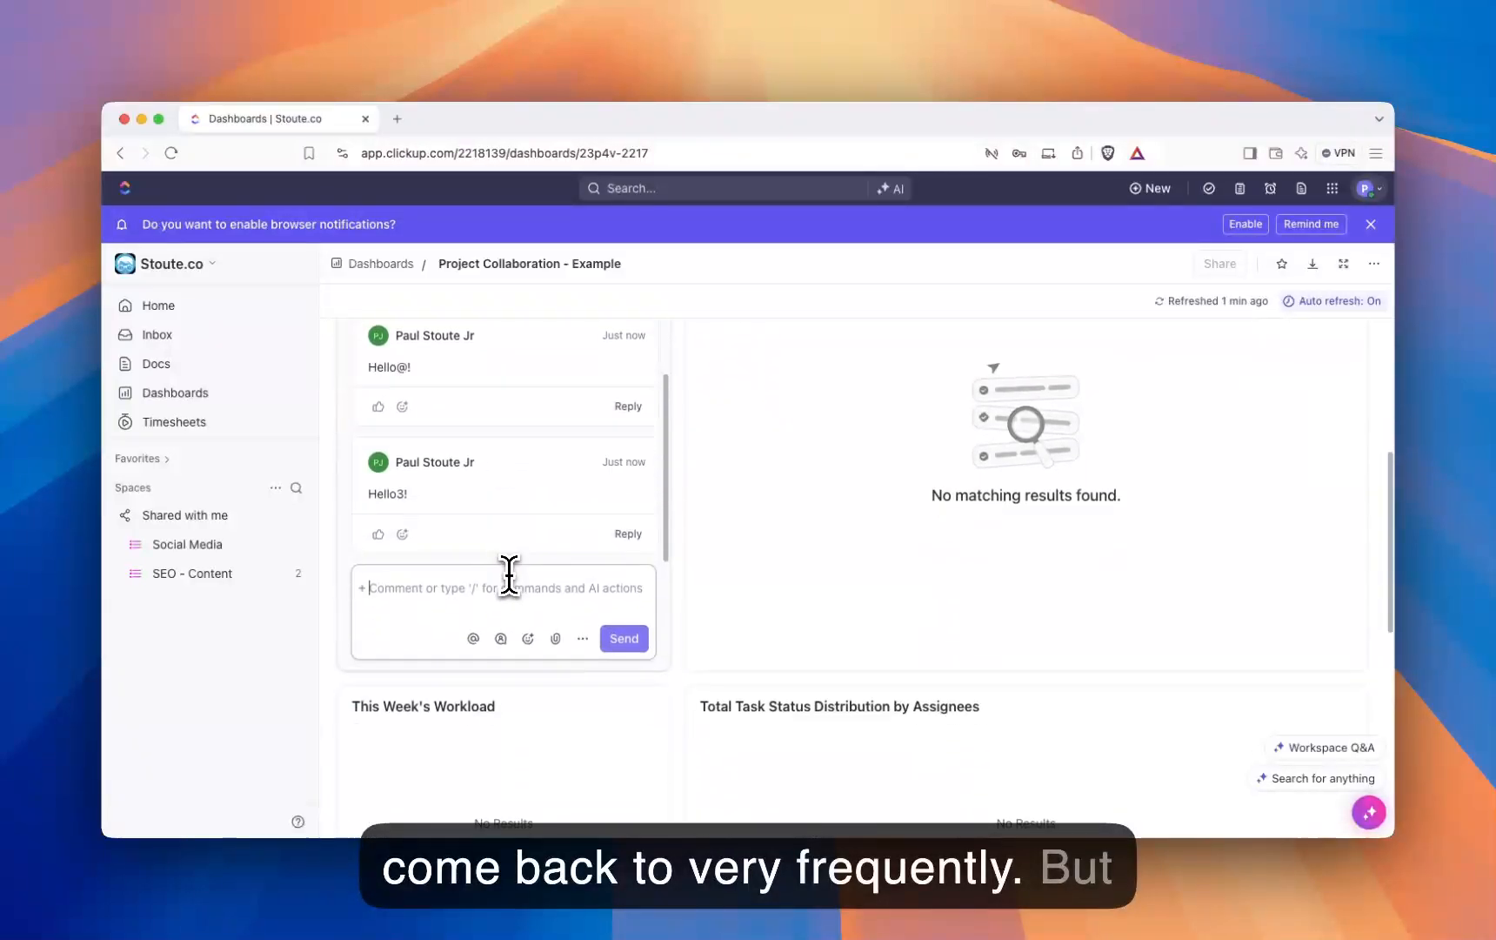
pyautogui.scroll(5, 505, 522)
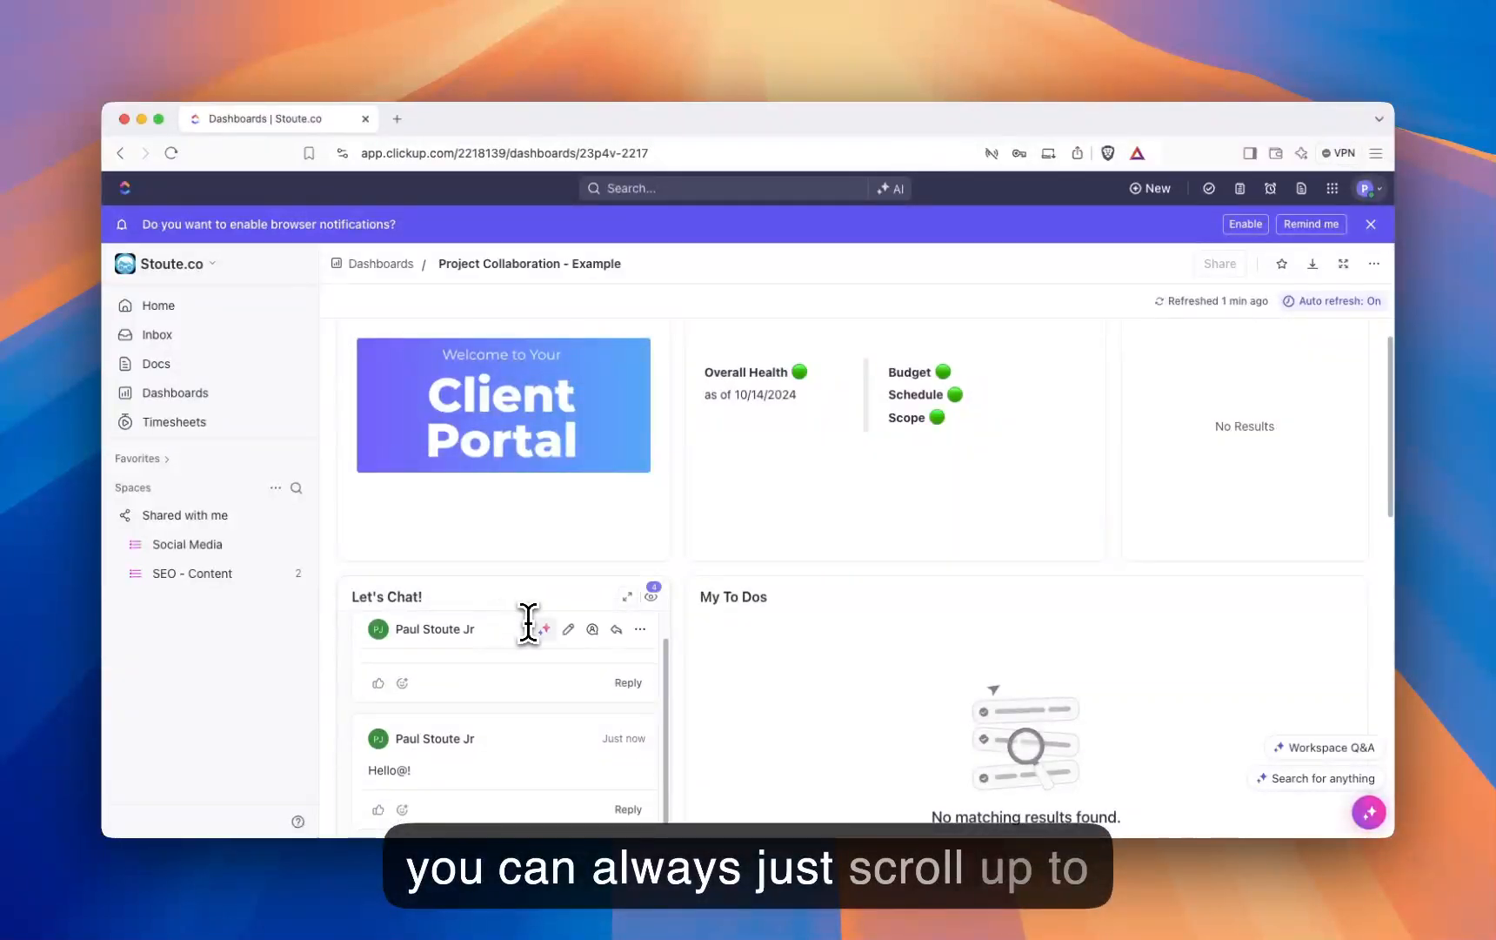
pyautogui.scroll(-5, 648, 621)
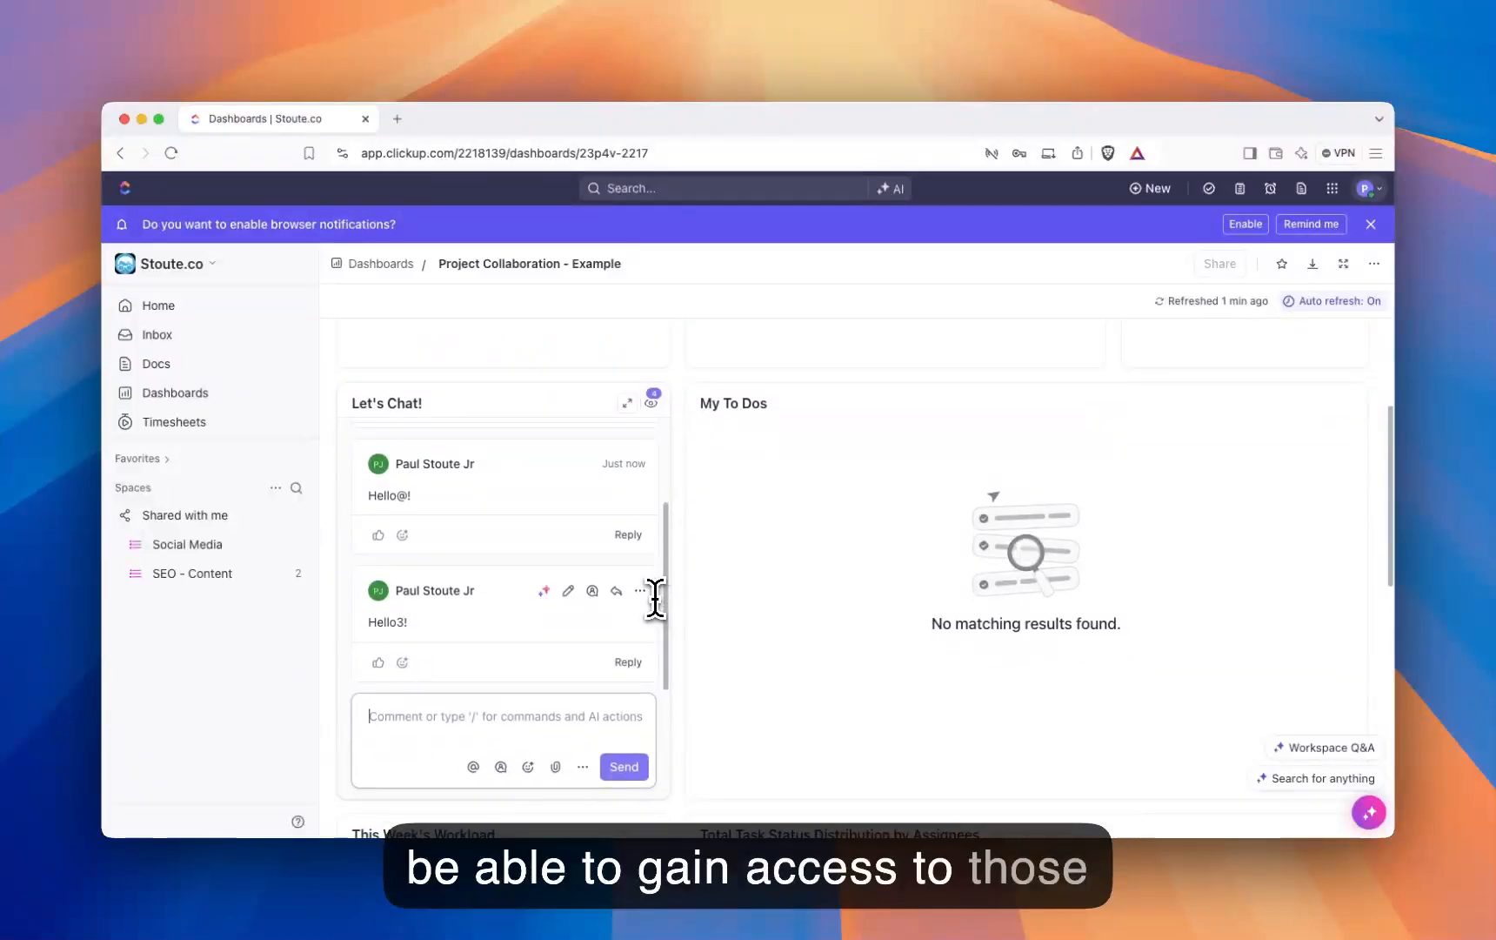
pyautogui.scroll(-1, 648, 597)
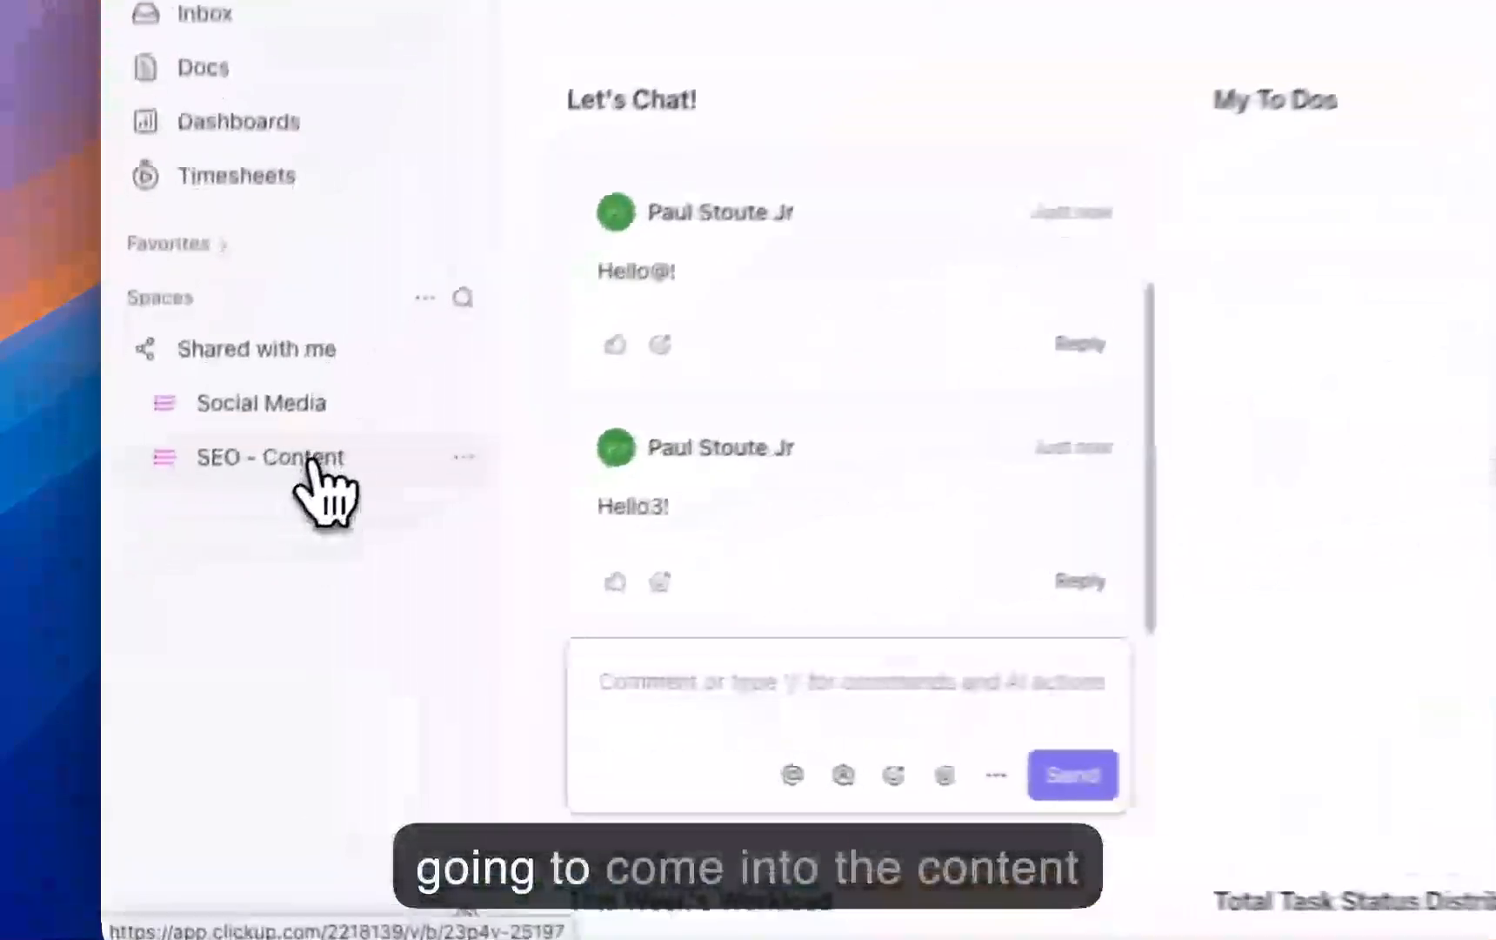
# Step: Assign the Test task in the SEO - Content list to Me
pyautogui.click(209, 573)
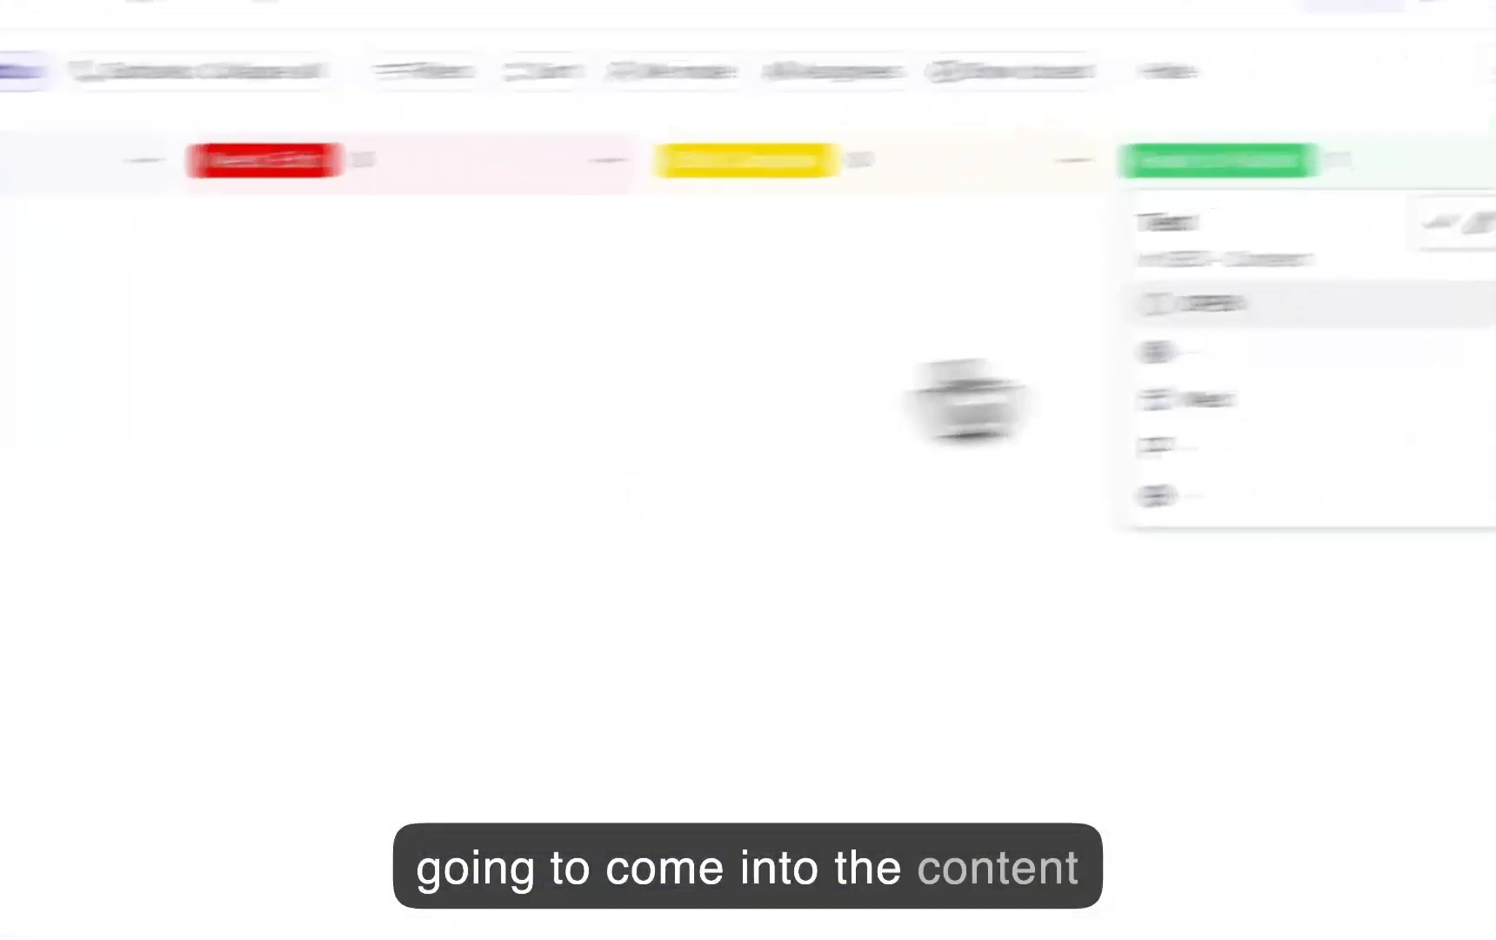
pyautogui.click(802, 432)
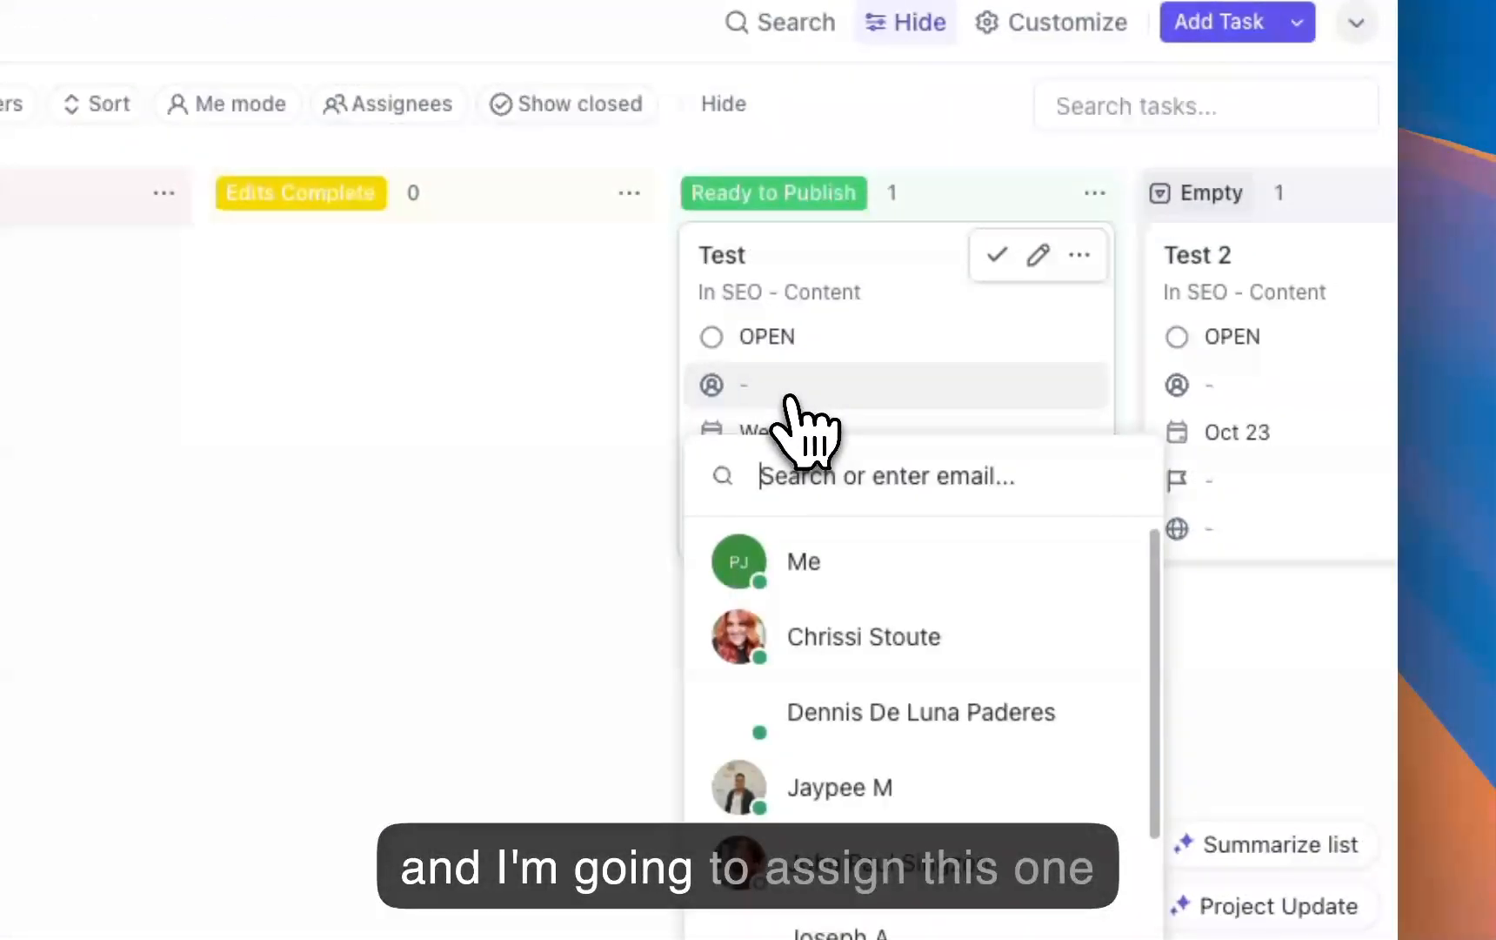
pyautogui.click(856, 595)
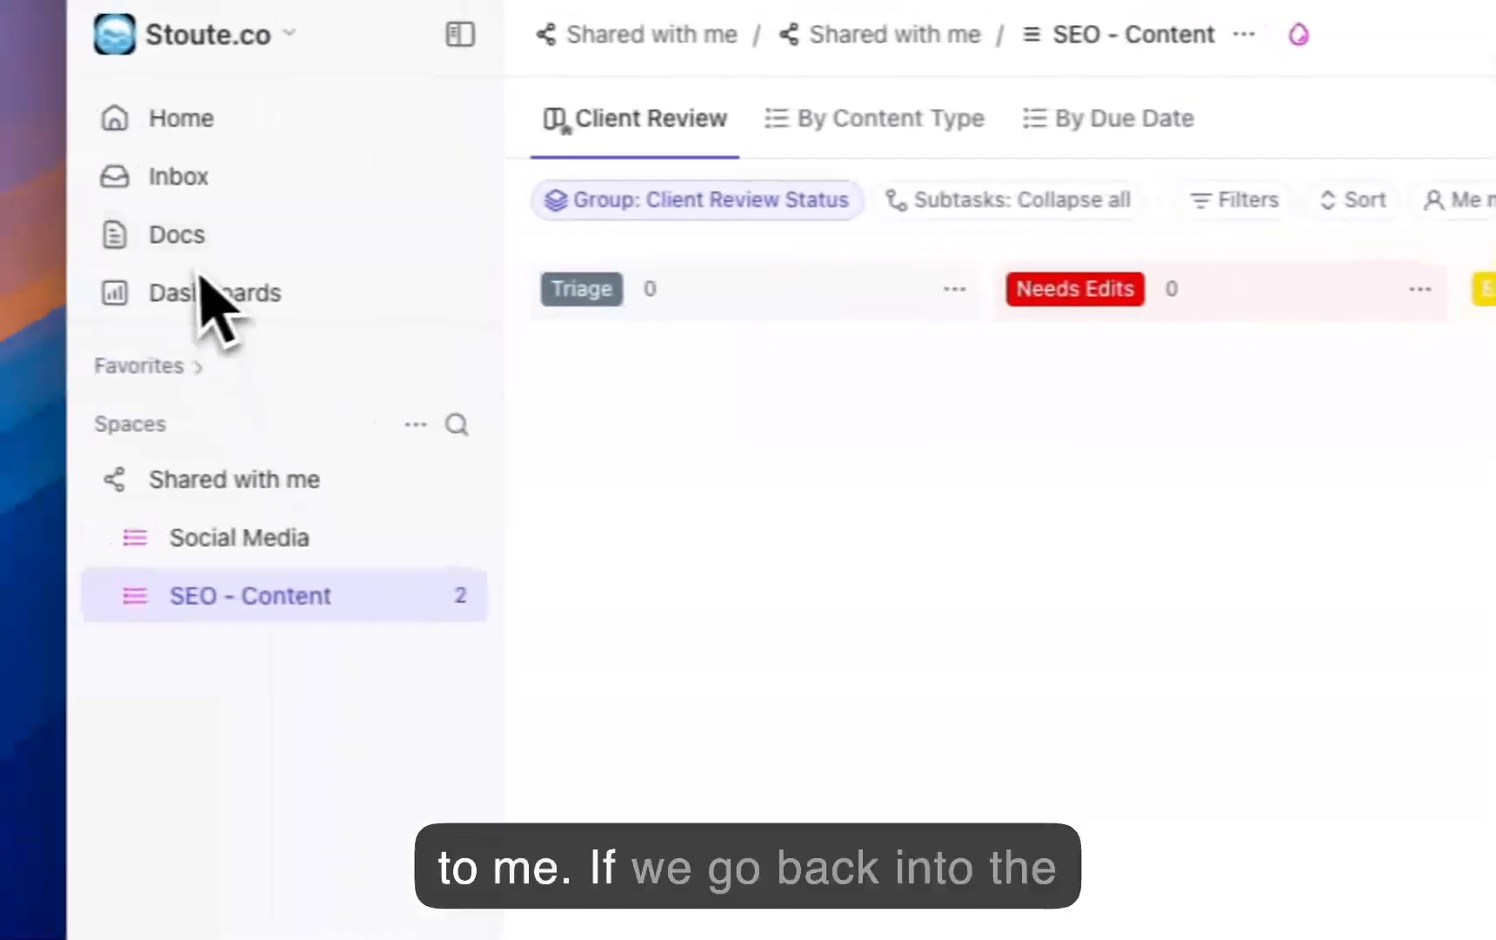
# Step: Reopen the Project Collaboration - Example dashboard and check the My To Dos card in its expanded view
pyautogui.click(217, 300)
pyautogui.click(675, 599)
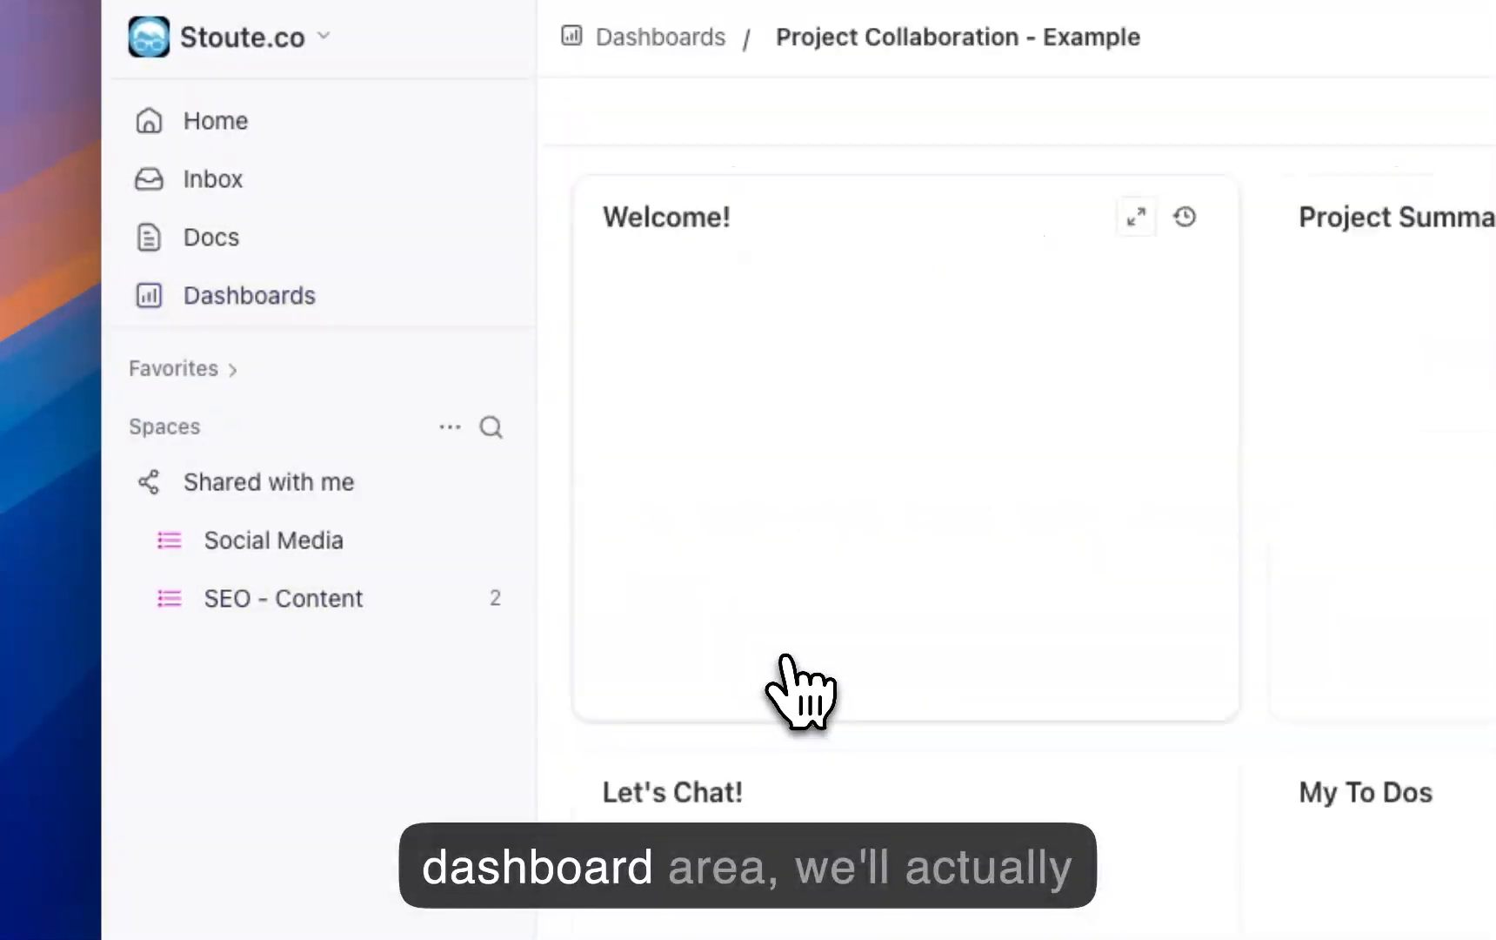
pyautogui.scroll(-4, 1218, 848)
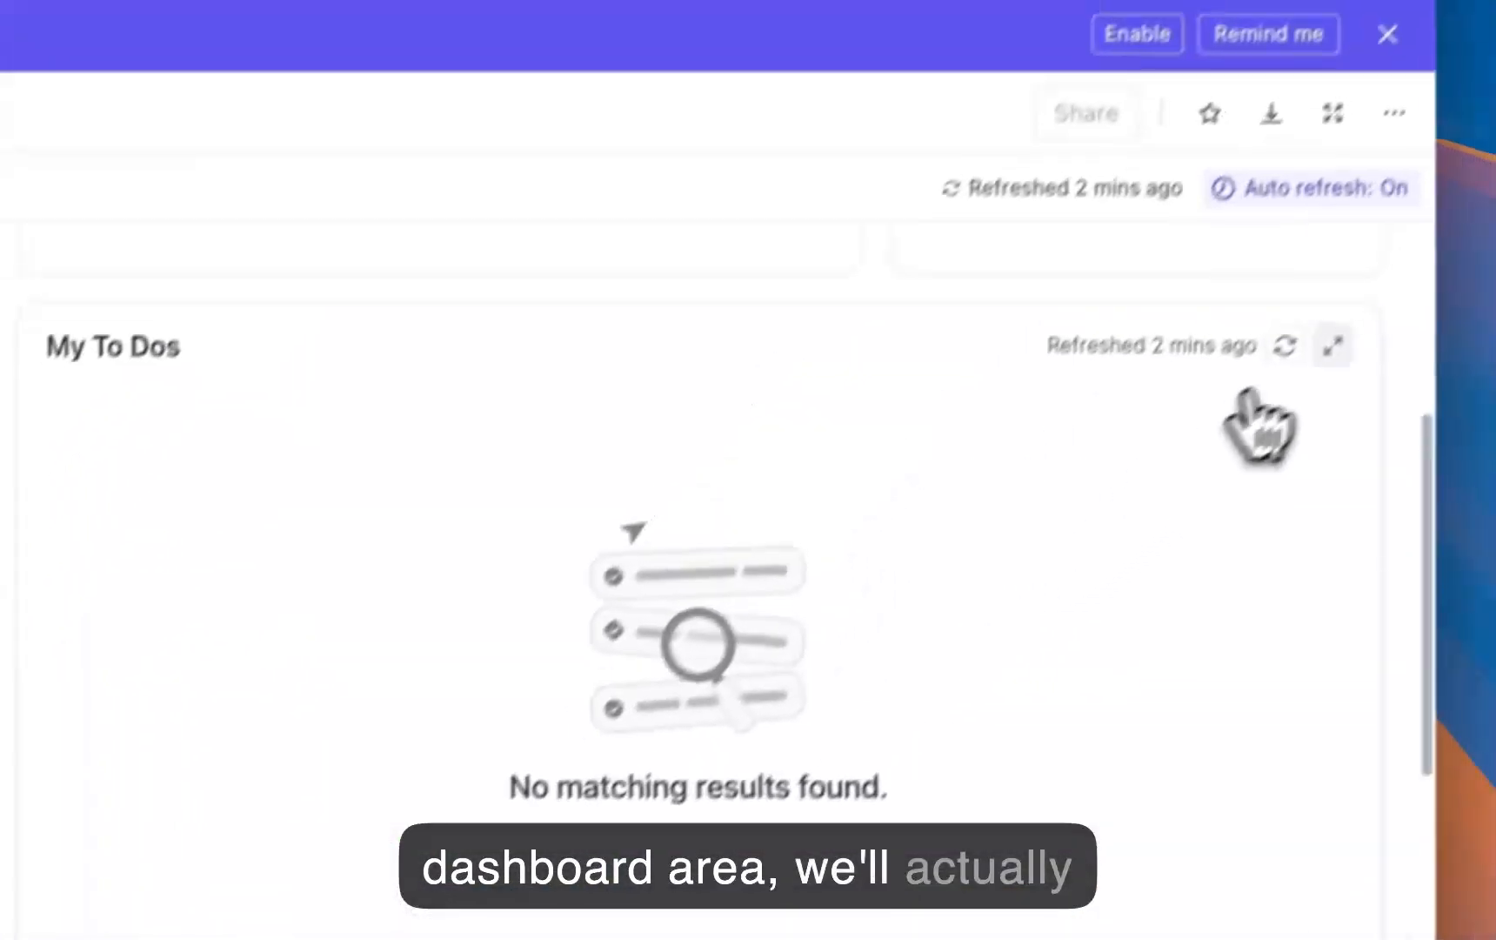
pyautogui.click(1333, 346)
pyautogui.click(1320, 198)
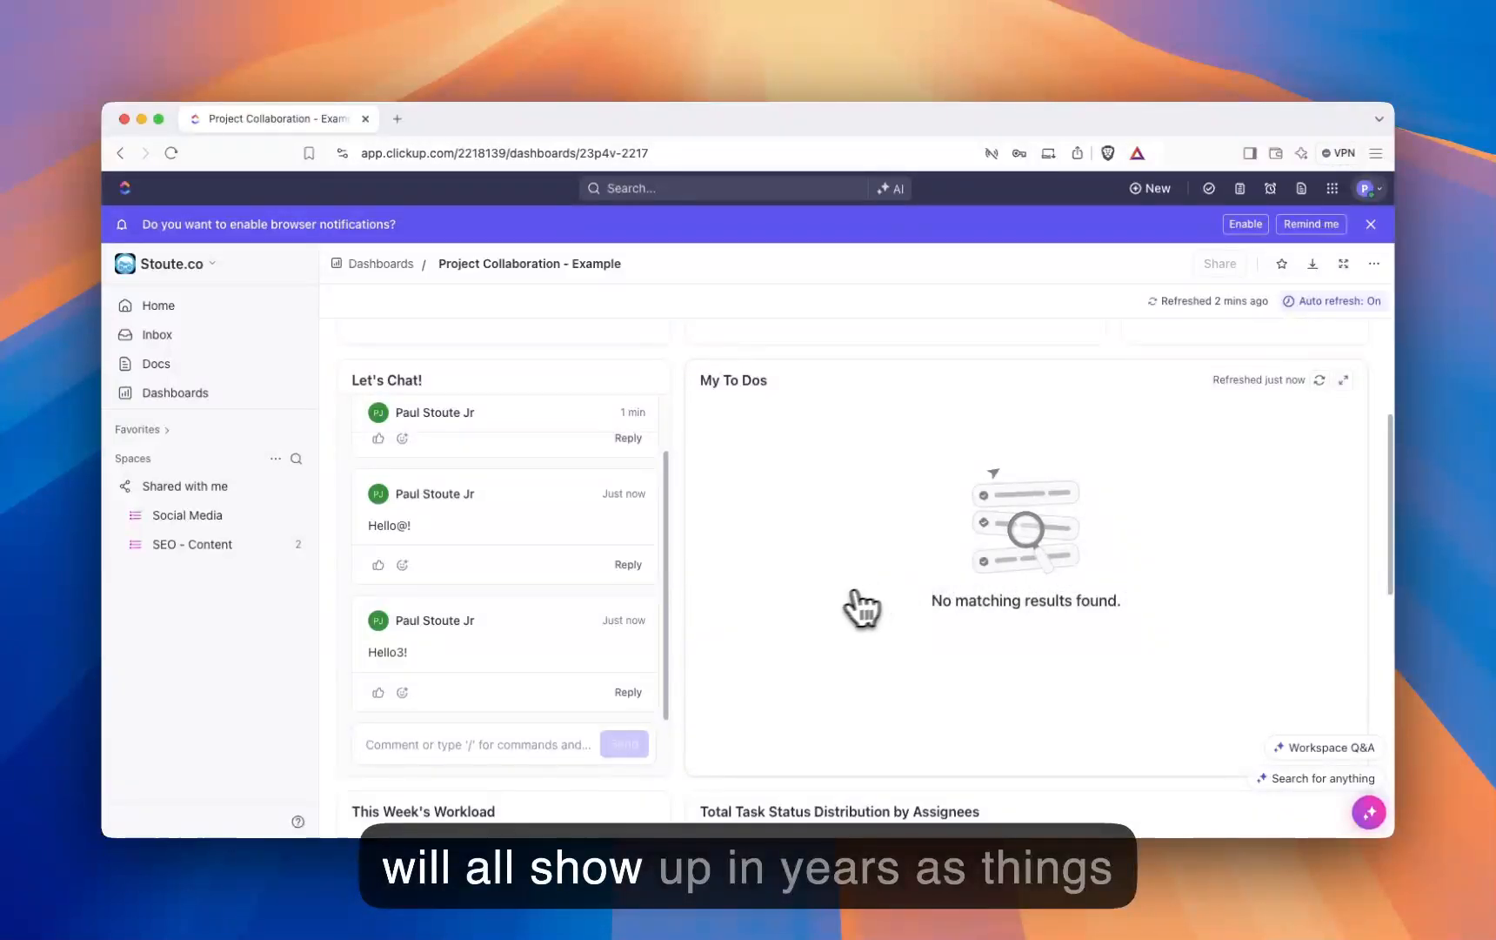
# Step: Review the dashboard's This Week's Workload, Total Task Status Distribution by Assignees, This Week's Tasks and Next Week's Tasks cards
pyautogui.scroll(-1, 815, 583)
pyautogui.scroll(-10, 818, 599)
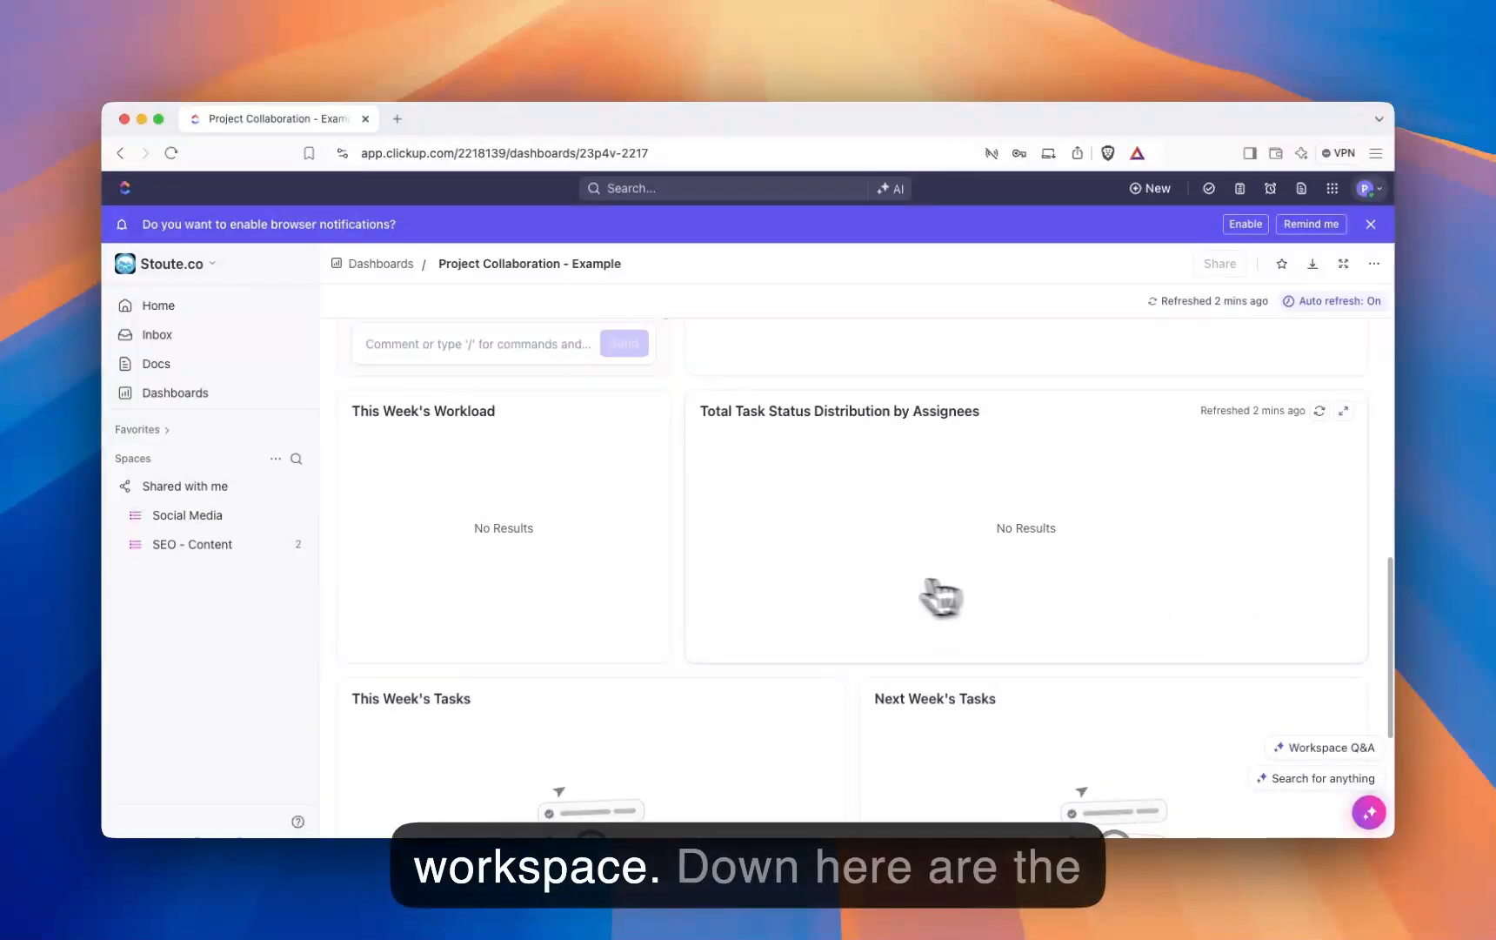
pyautogui.scroll(-5, 939, 596)
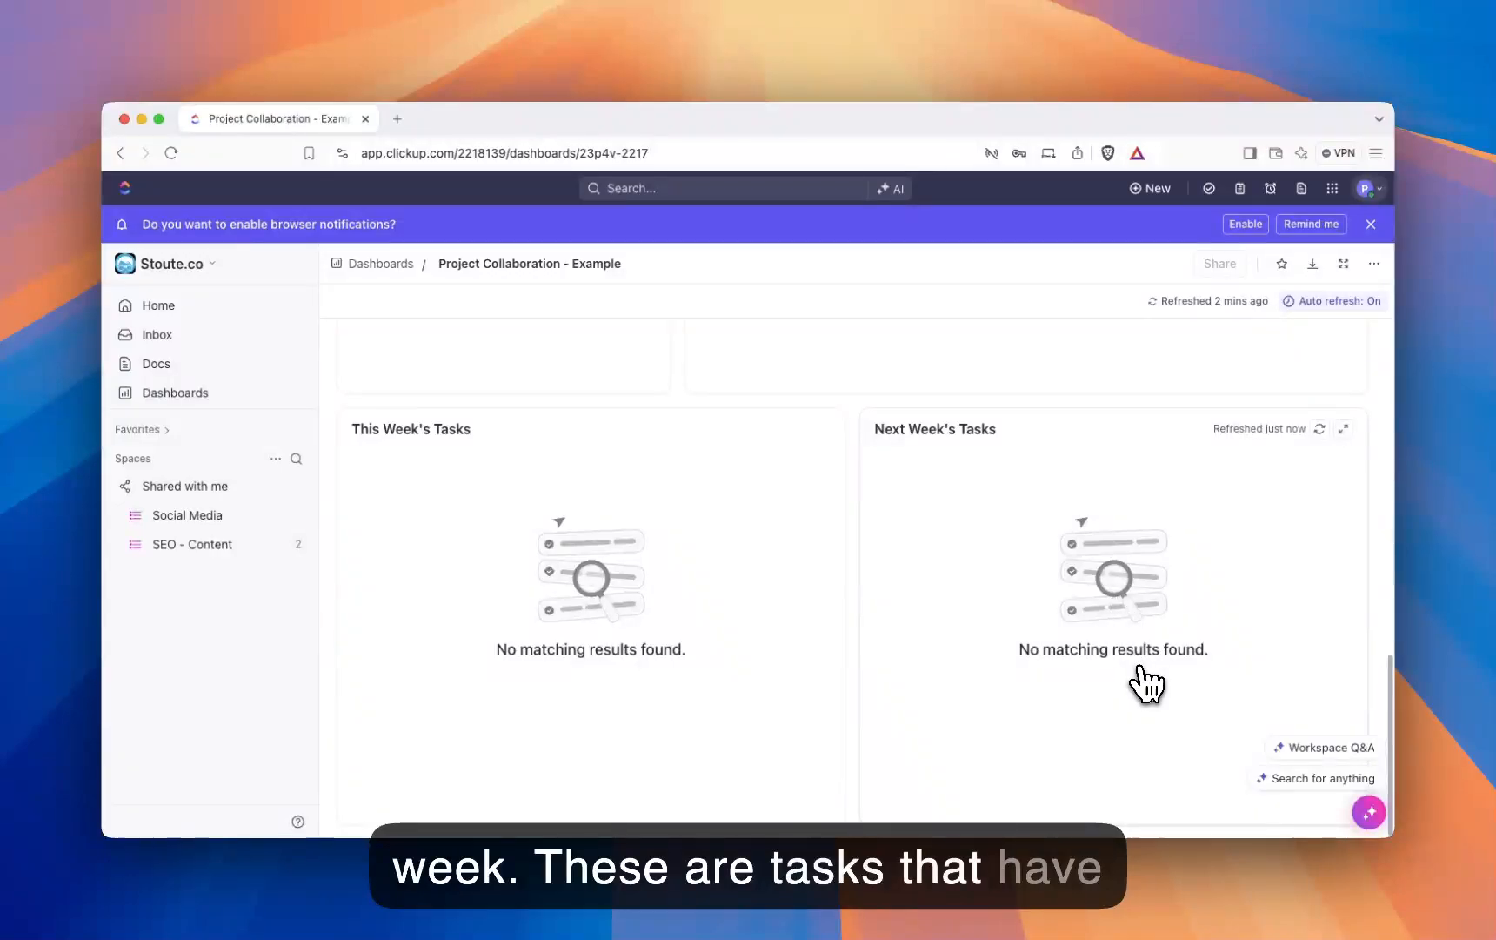
pyautogui.scroll(15, 1131, 687)
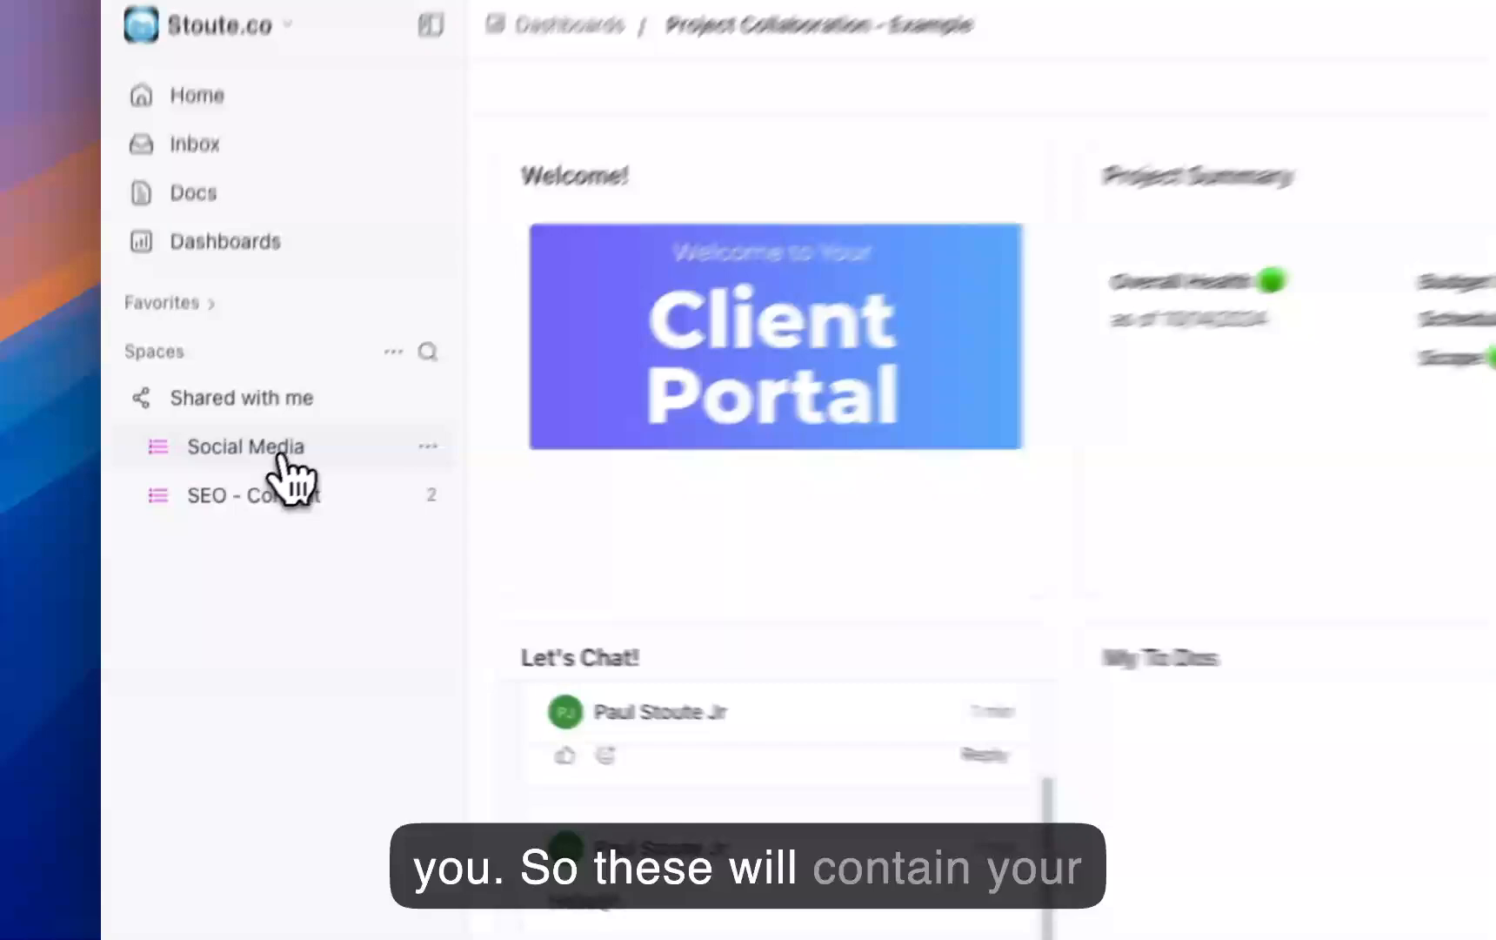
# Step: Move the Board view ahead of the List view in the Social Media list, then return to SEO - Content
pyautogui.click(218, 517)
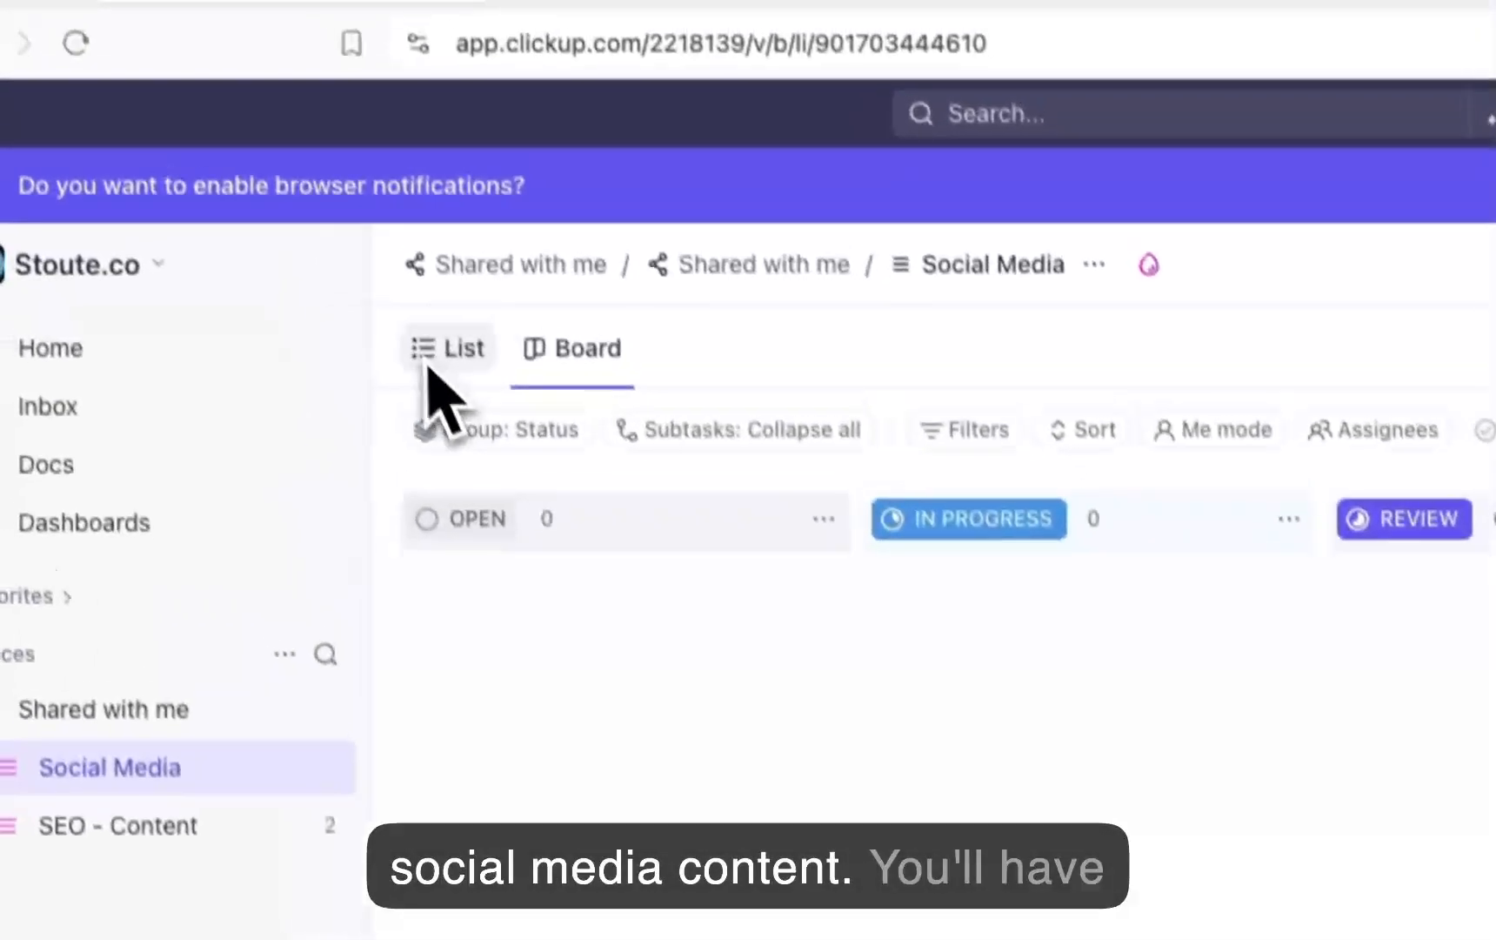
pyautogui.moveTo(570, 370); pyautogui.dragTo(470, 393)
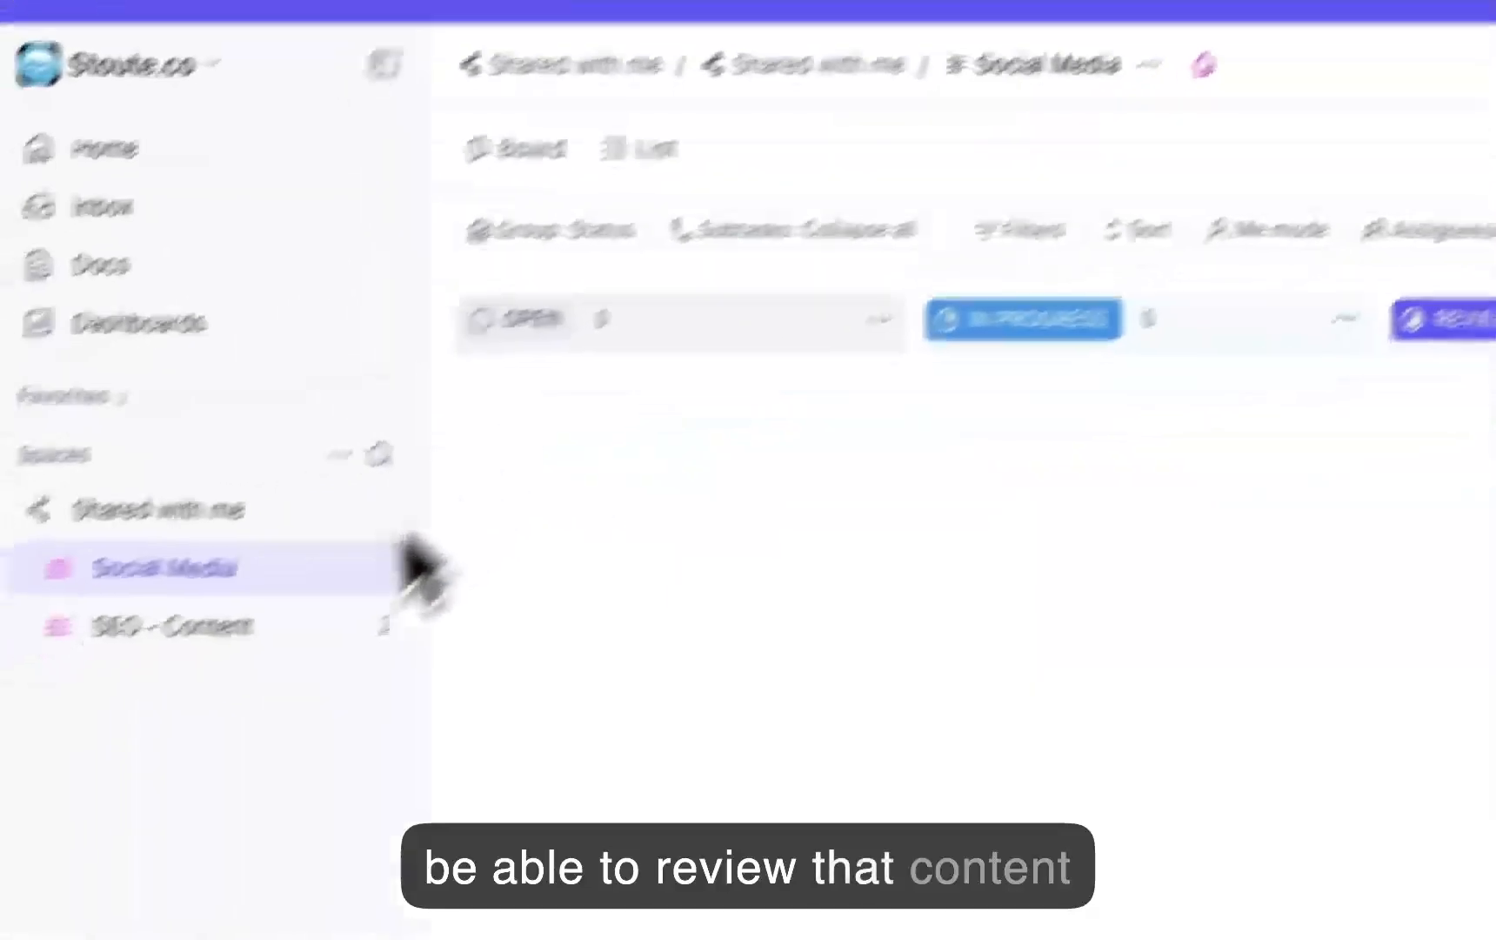
pyautogui.click(143, 626)
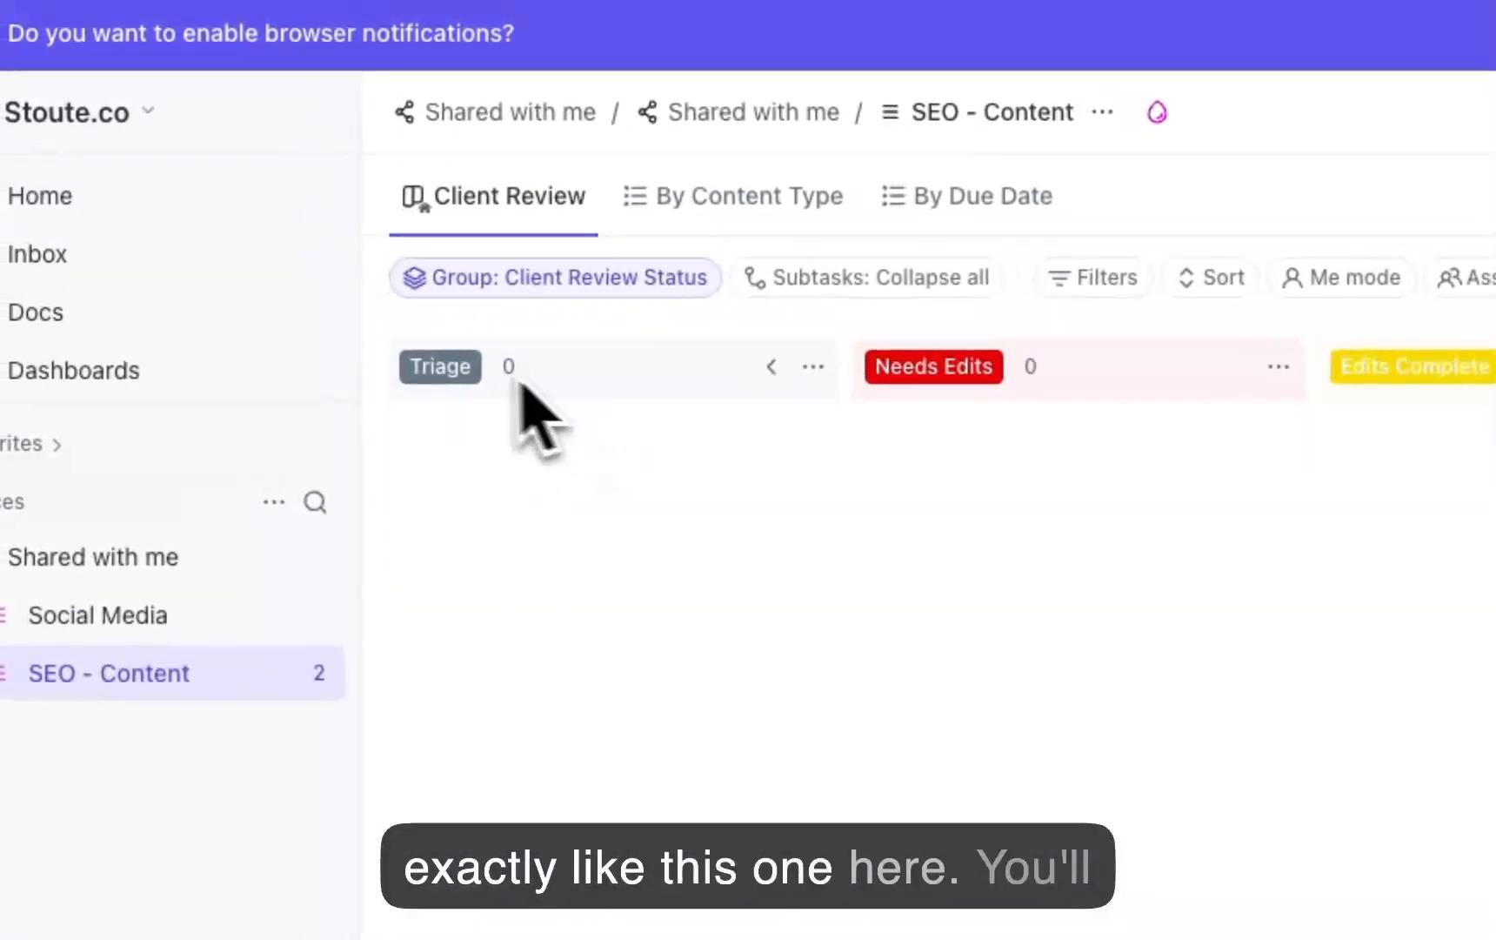